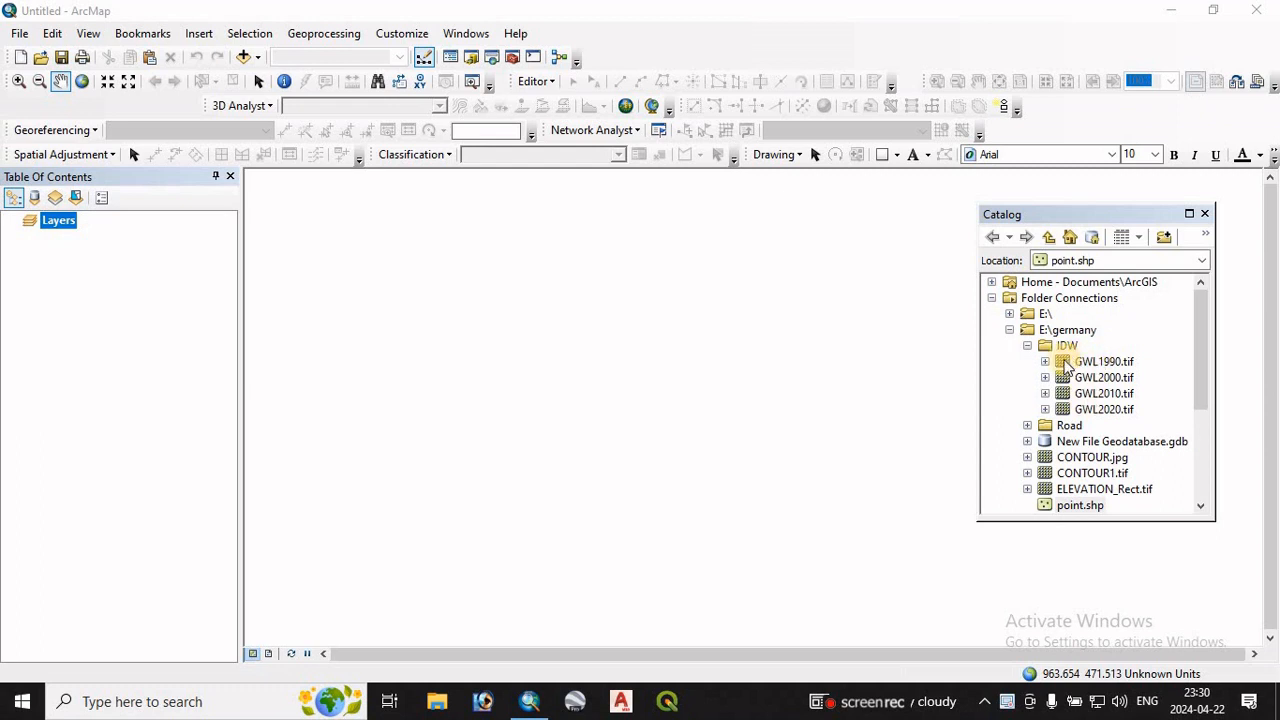
Step: Add the GWL1990, GWL2000, GWL2010 and GWL2020 rasters from the IDW folder to the map
left_click_drag(1066, 368, 829, 400)
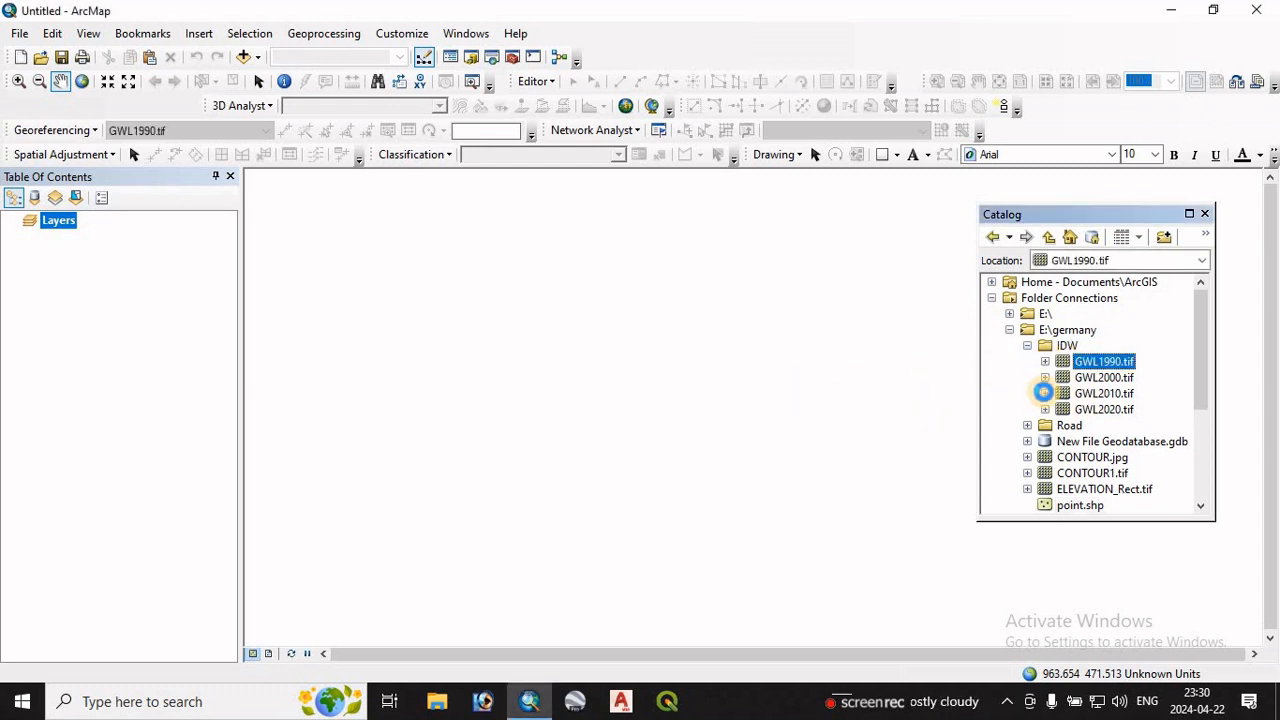
left_click(1061, 379)
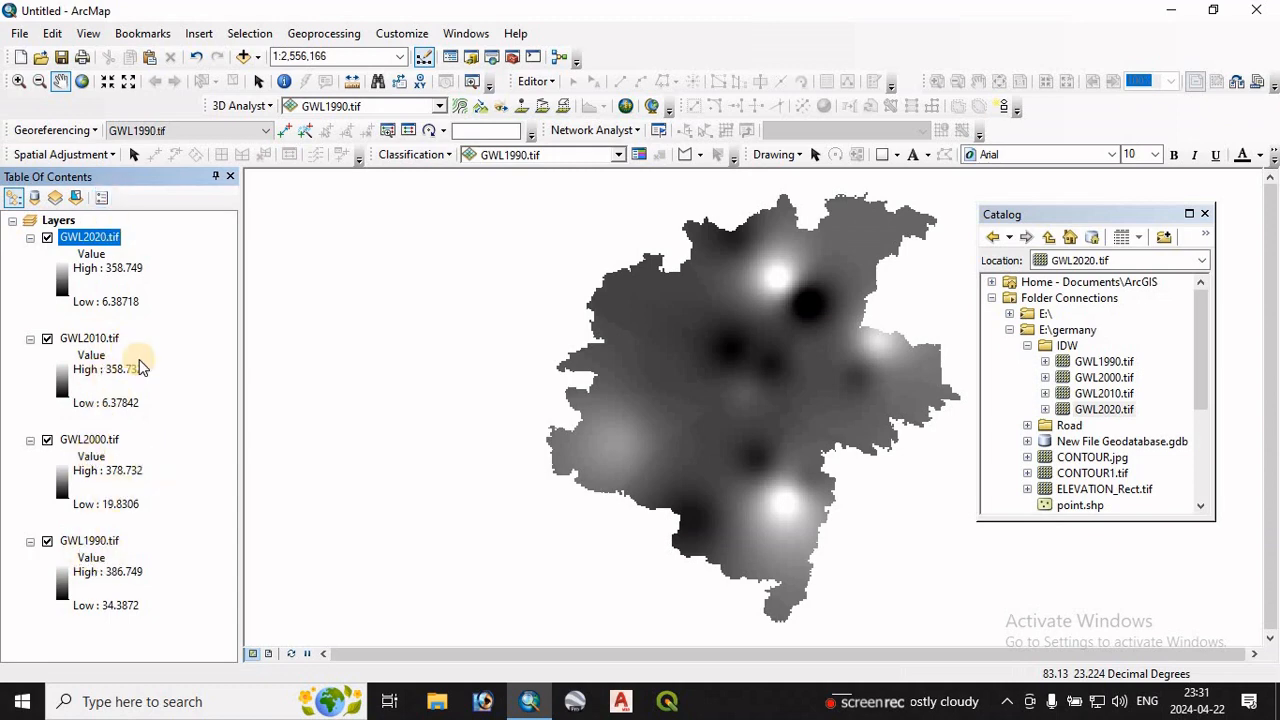
left_click_drag(700, 383, 529, 434)
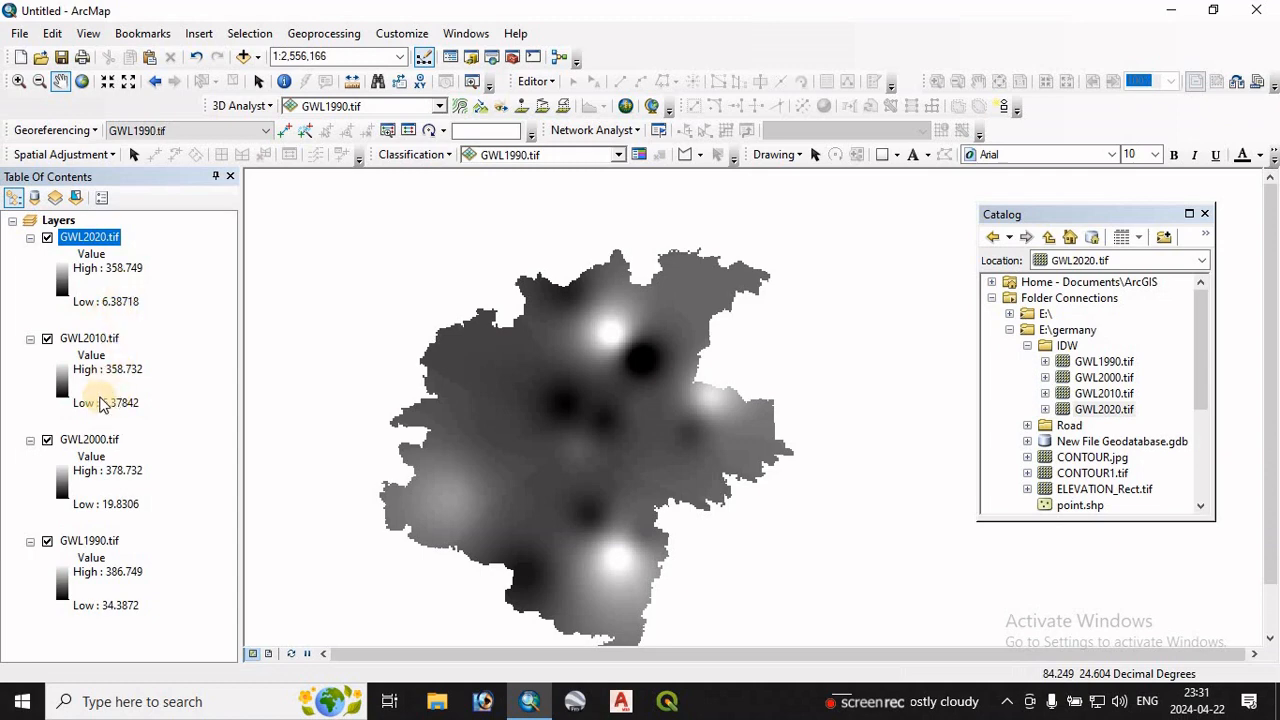
Step: Switch the GWL2010.tif layer's symbology to Classified with 5 classes and the Equal Interval method
left_click(84, 340)
right_click(84, 340)
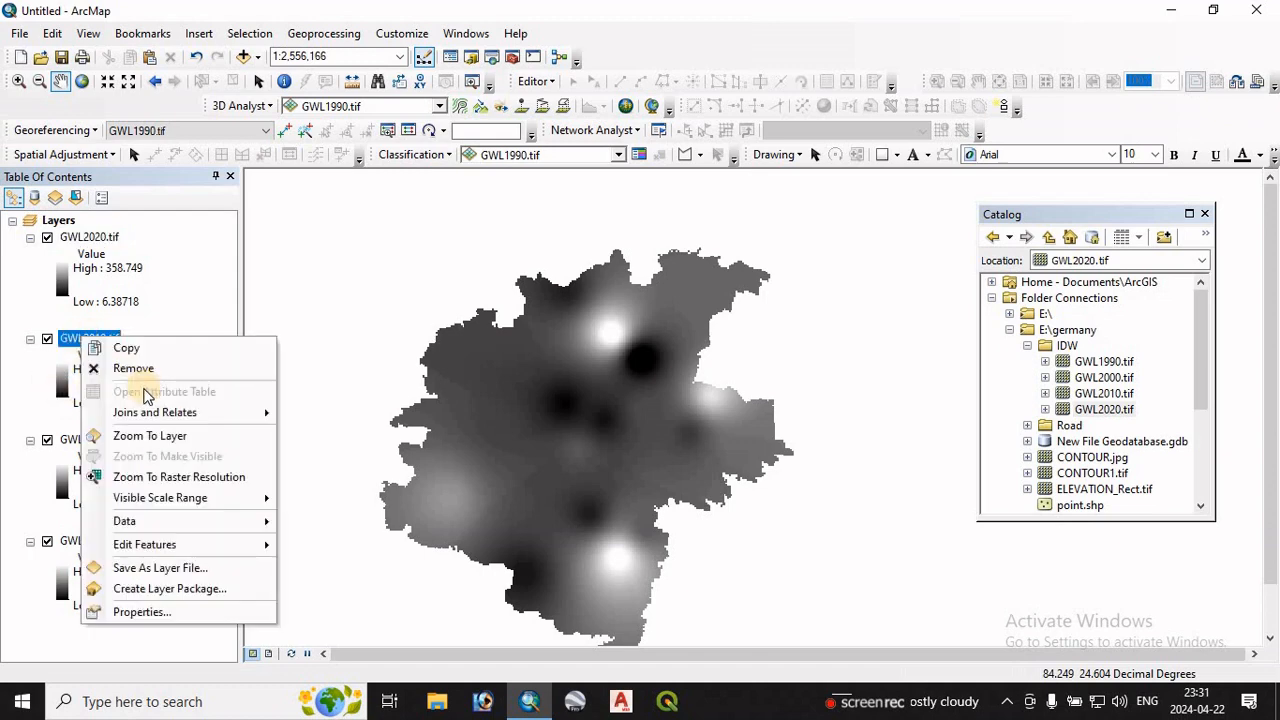
left_click(147, 612)
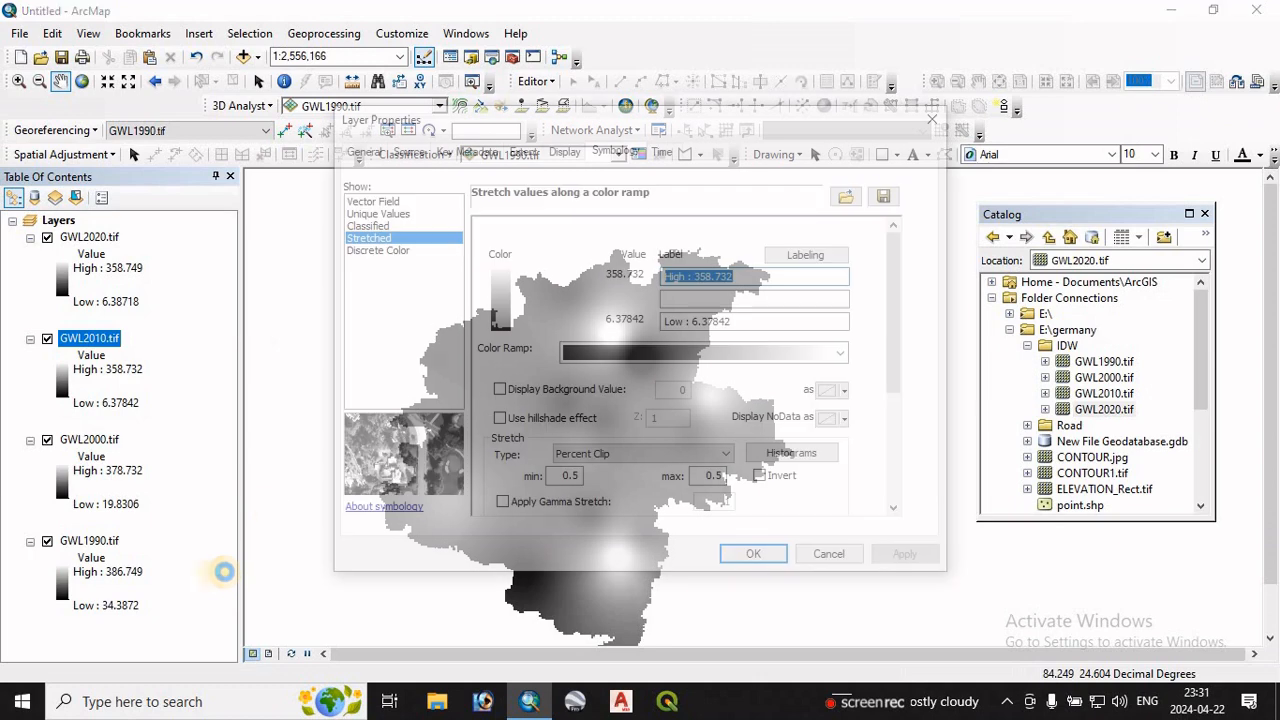
left_click(368, 226)
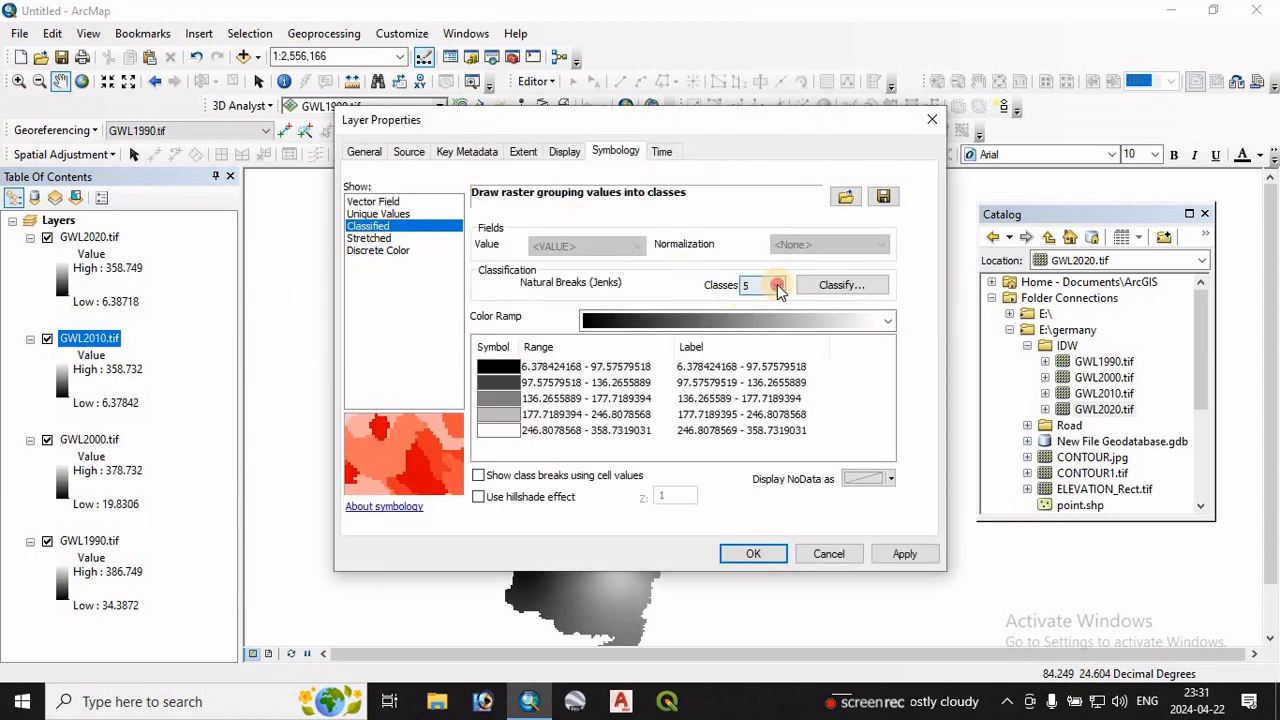
left_click(777, 287)
left_click(756, 326)
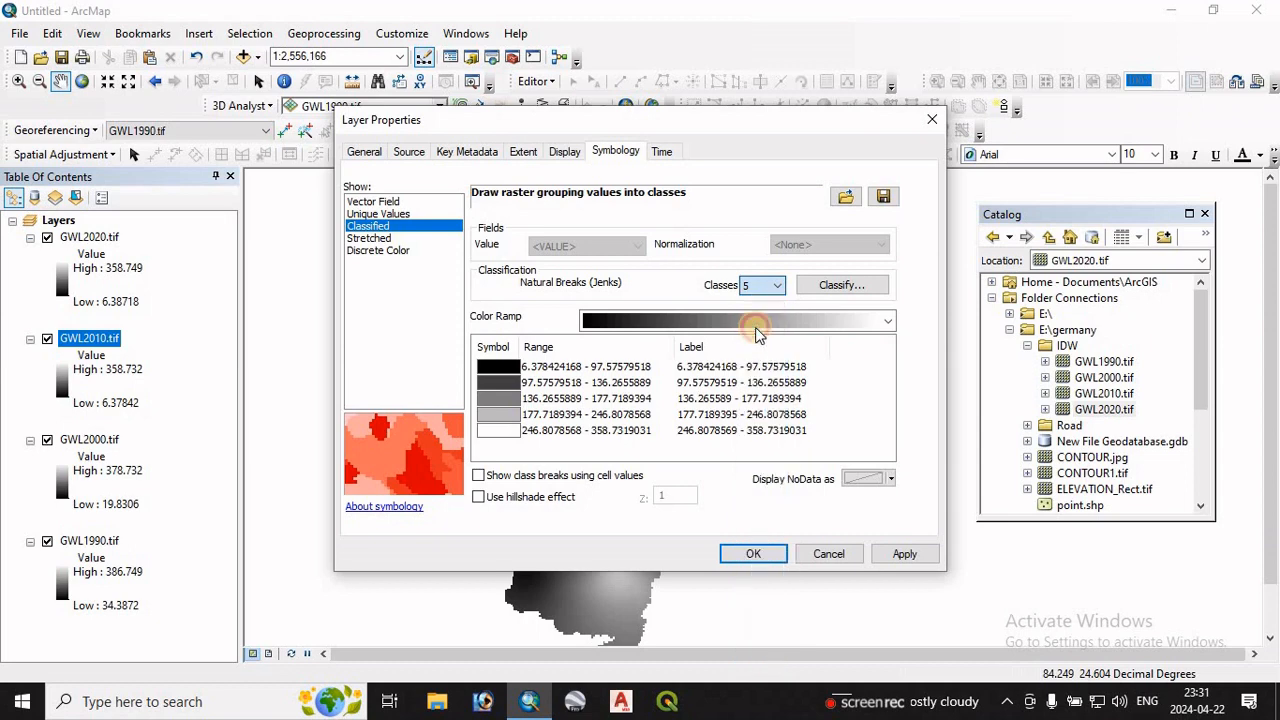
left_click(830, 287)
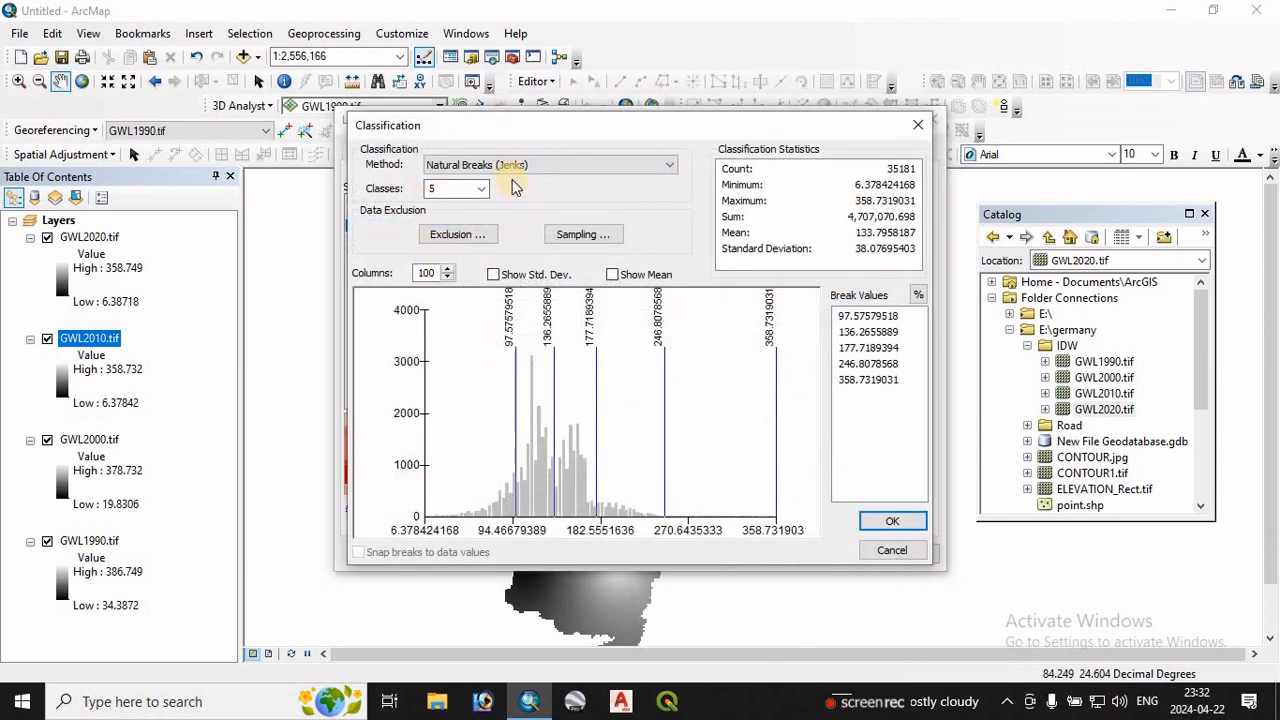
left_click(460, 166)
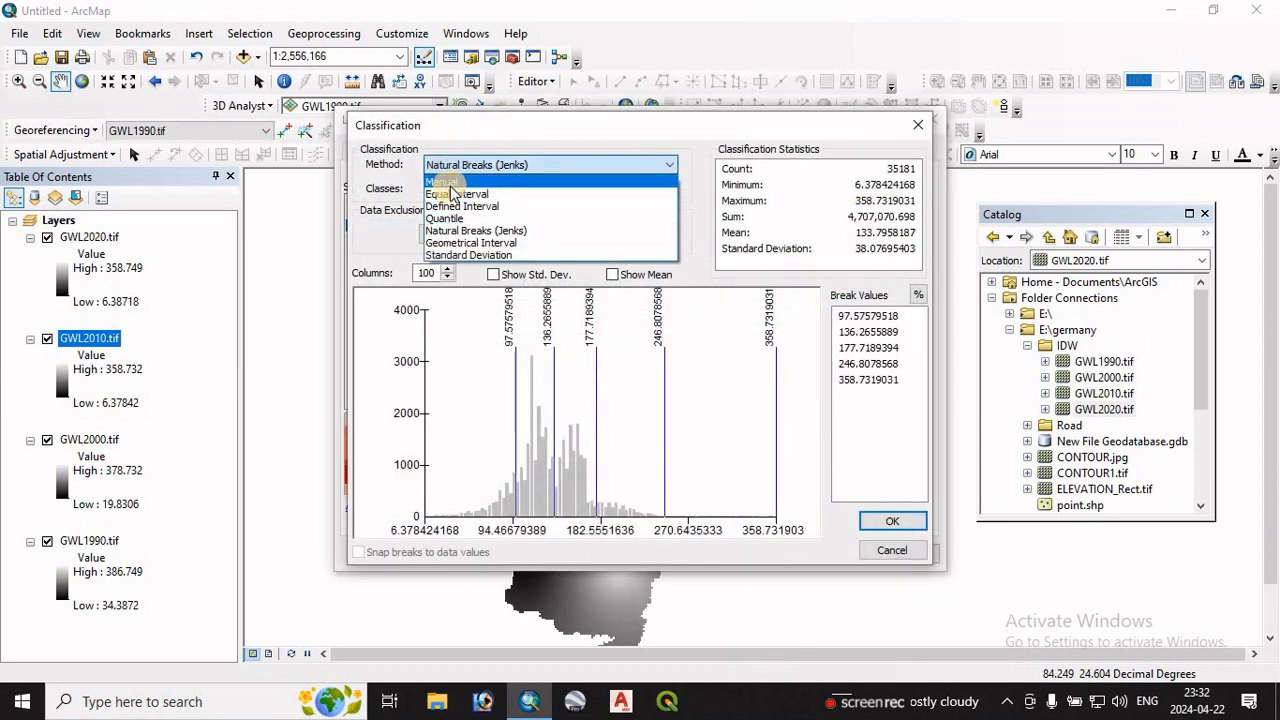
left_click(456, 194)
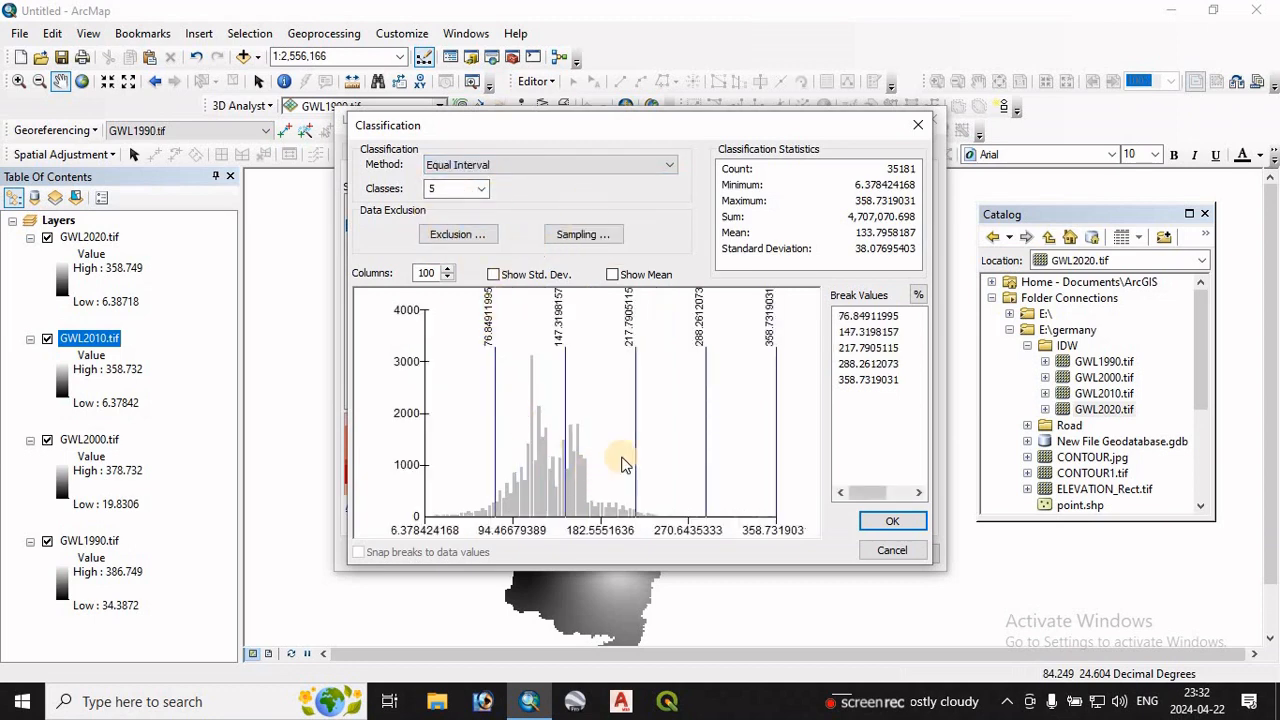
Step: Set the first two class break values of GWL2010.tif to 40 and 80
left_click(866, 317)
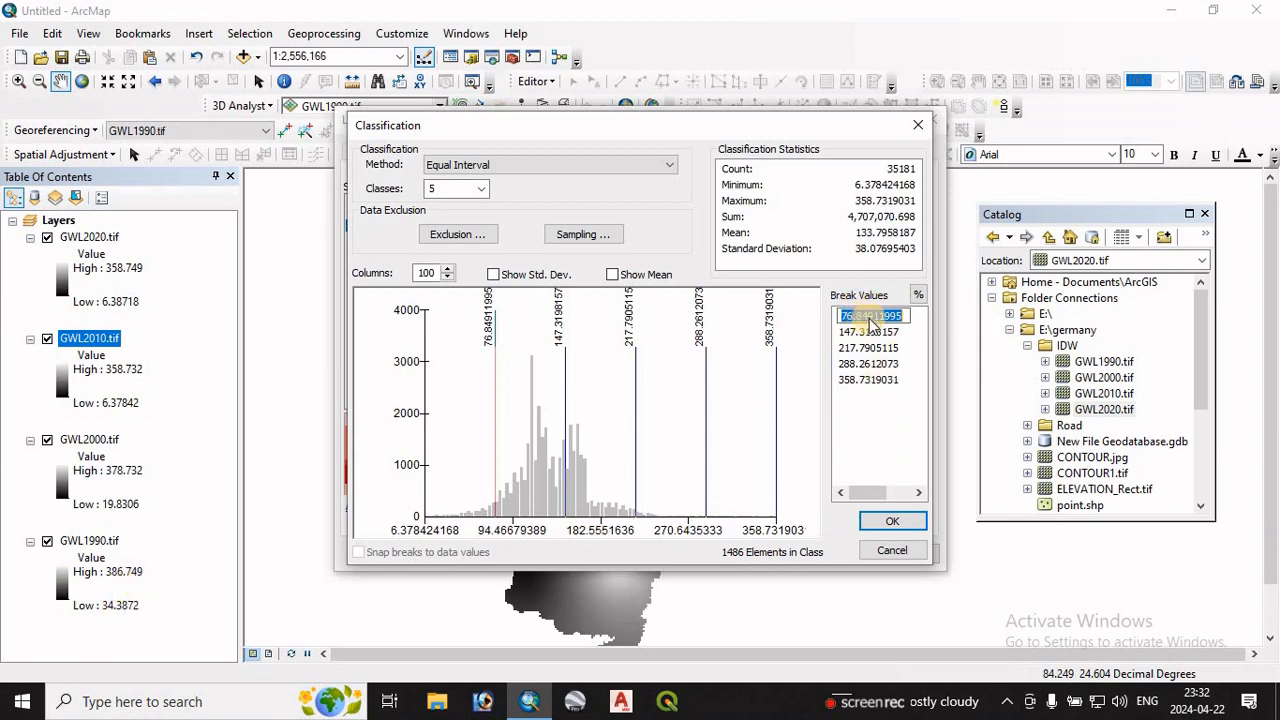
type("40")
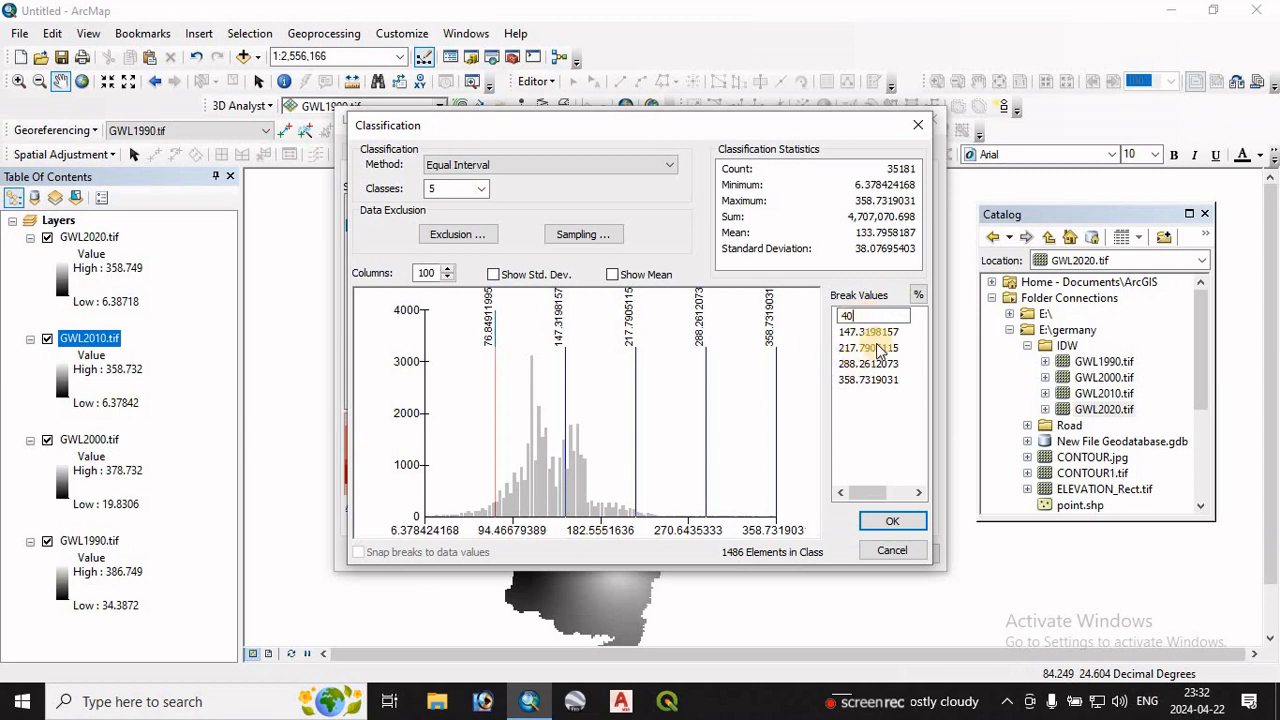
key("Return")
left_click(857, 333)
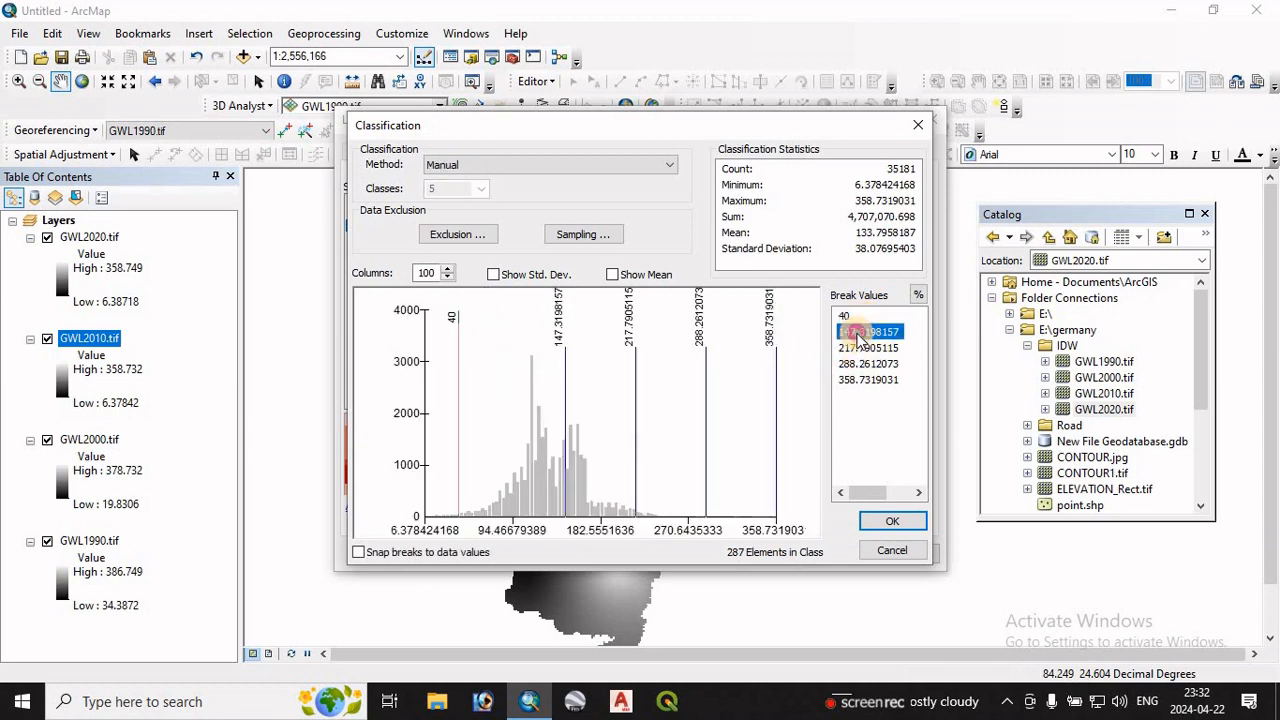
type("8")
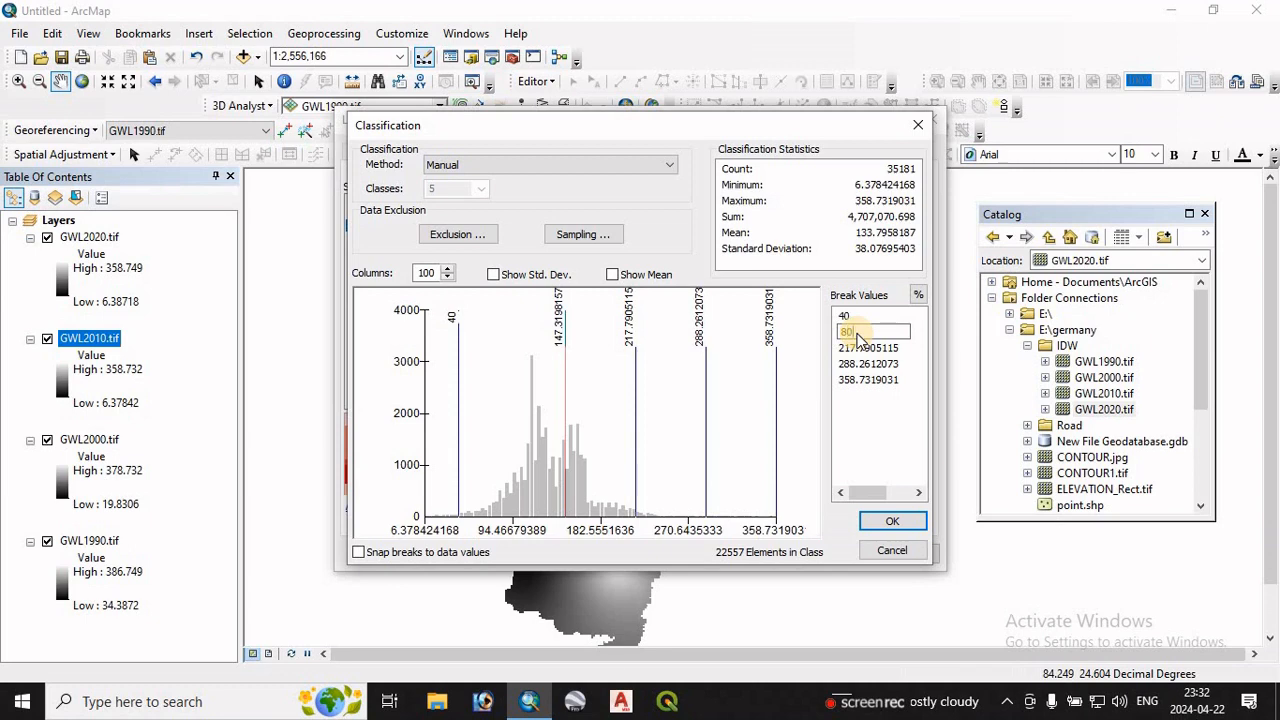
type("0")
key("Return")
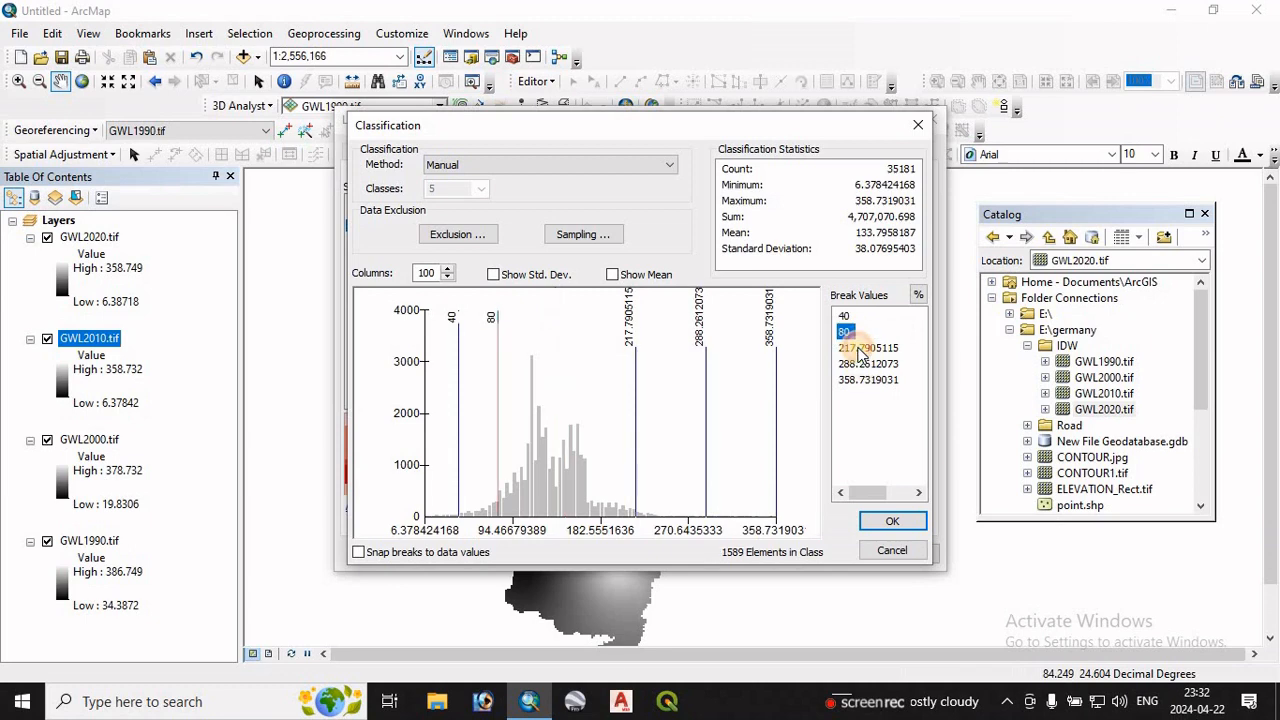
Step: Set the third and fourth class break values to 120 and 160 and accept the classification
left_click(857, 348)
type("120")
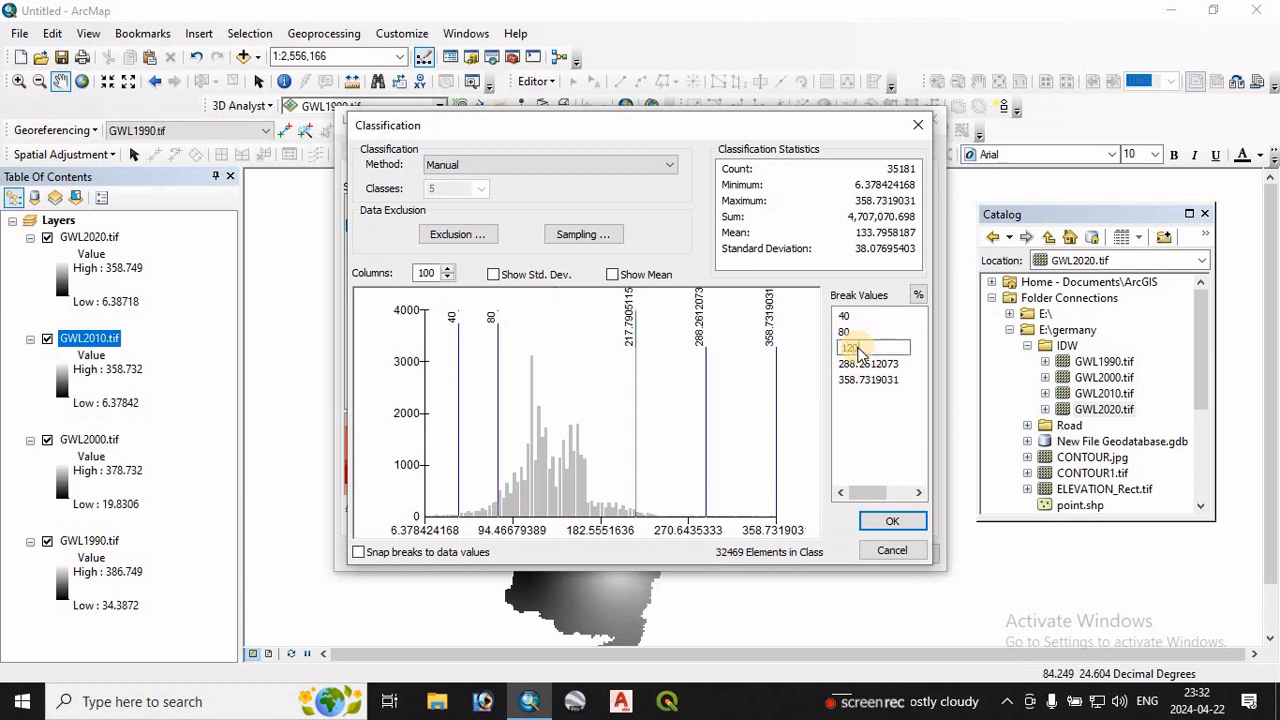
key("Return")
left_click(860, 365)
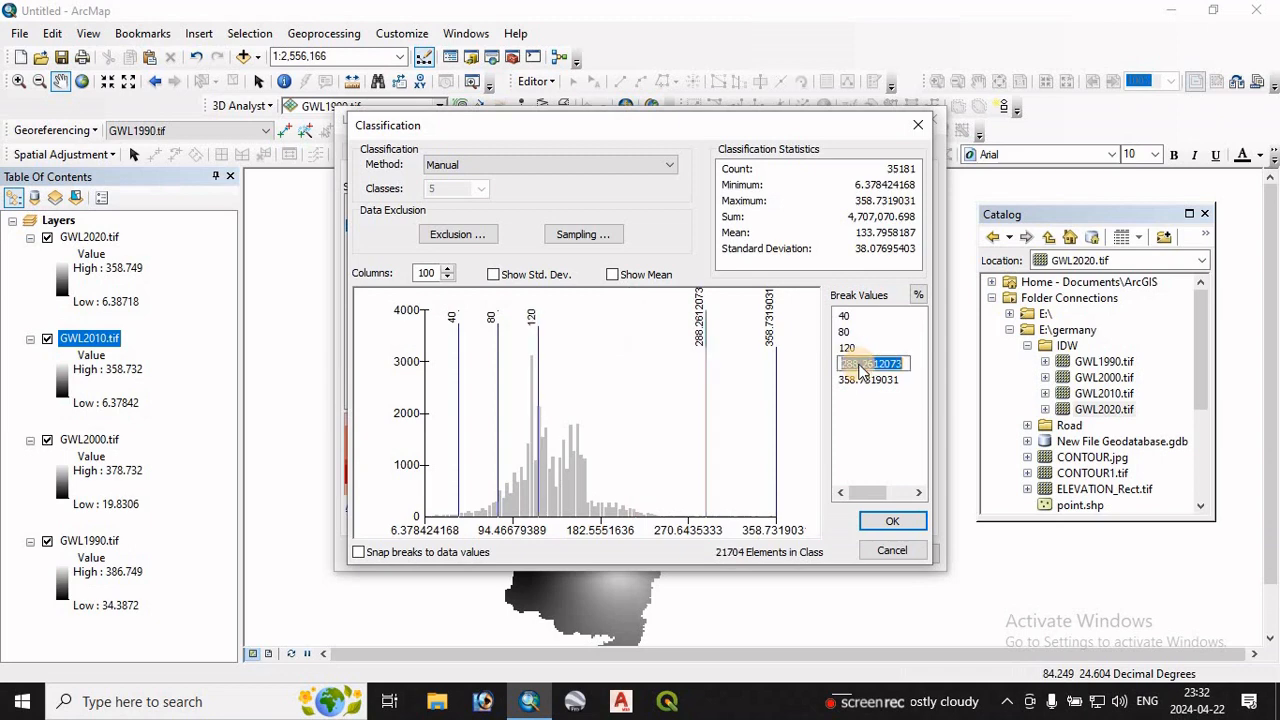
type("160")
key("Return")
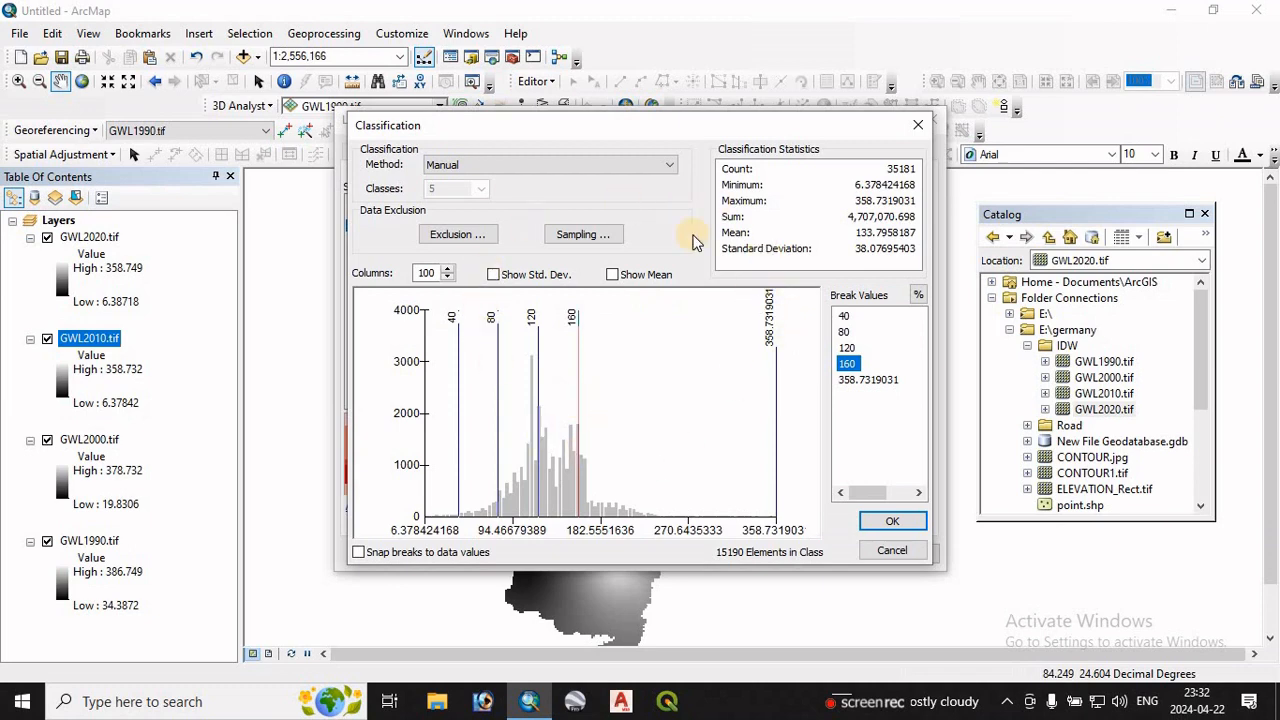
left_click(888, 526)
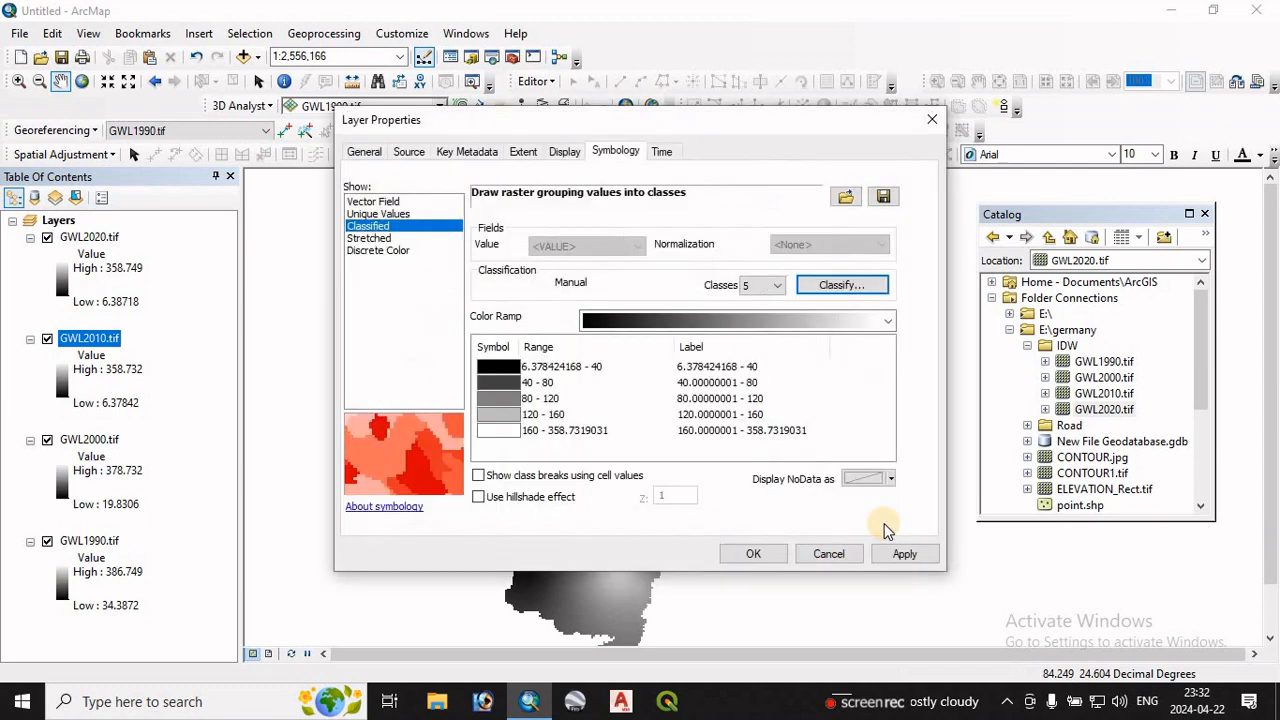
Step: Format the class labels as whole numbers, rounding by number of decimal places
right_click(726, 350)
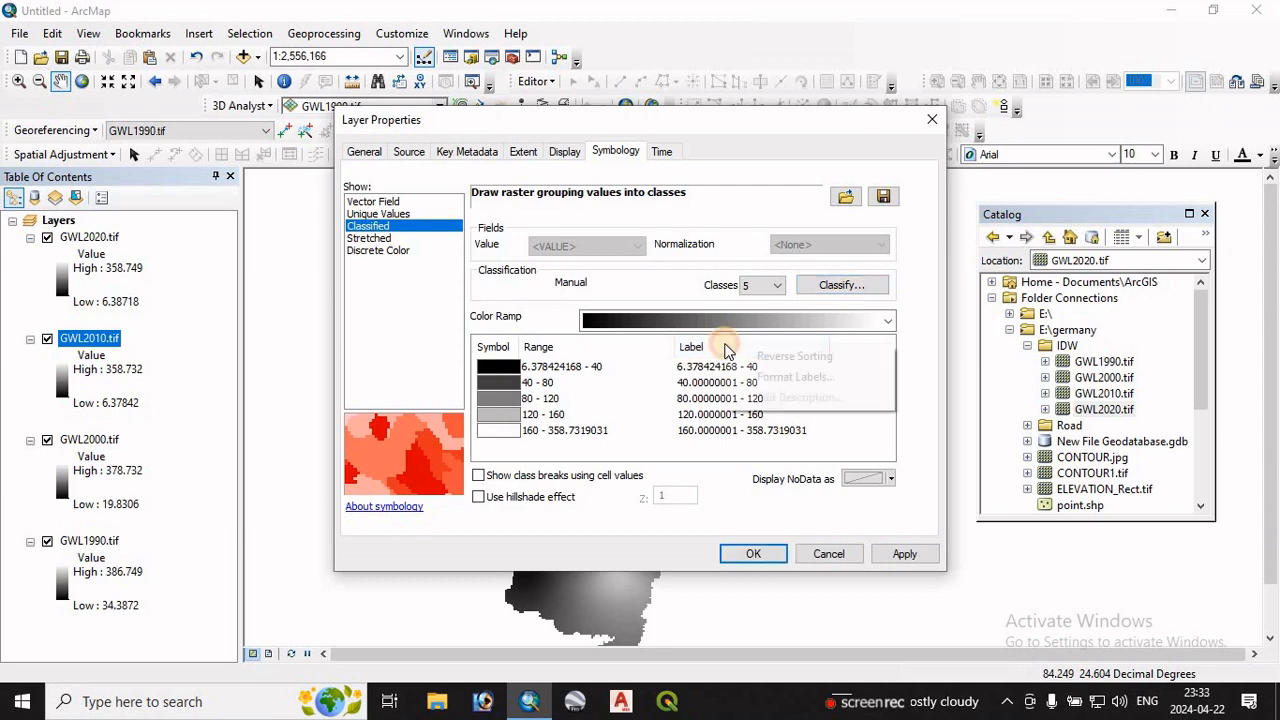
left_click(789, 378)
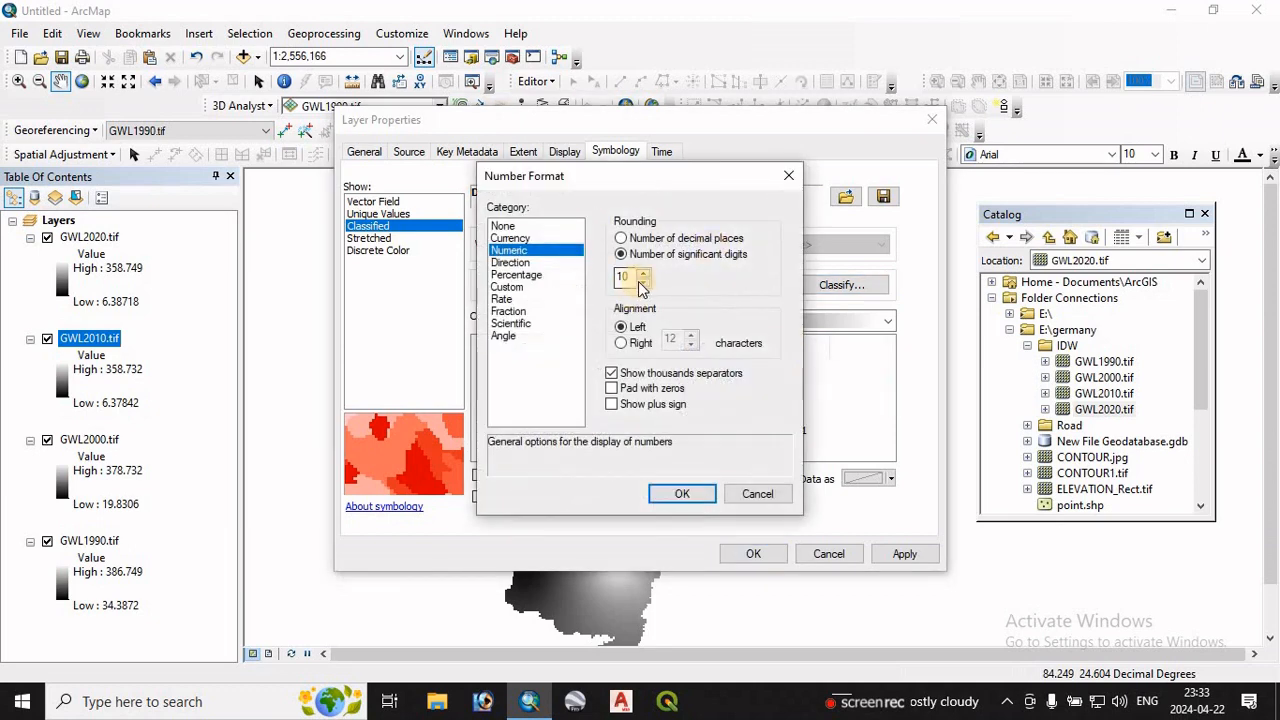
left_click_drag(633, 277, 585, 276)
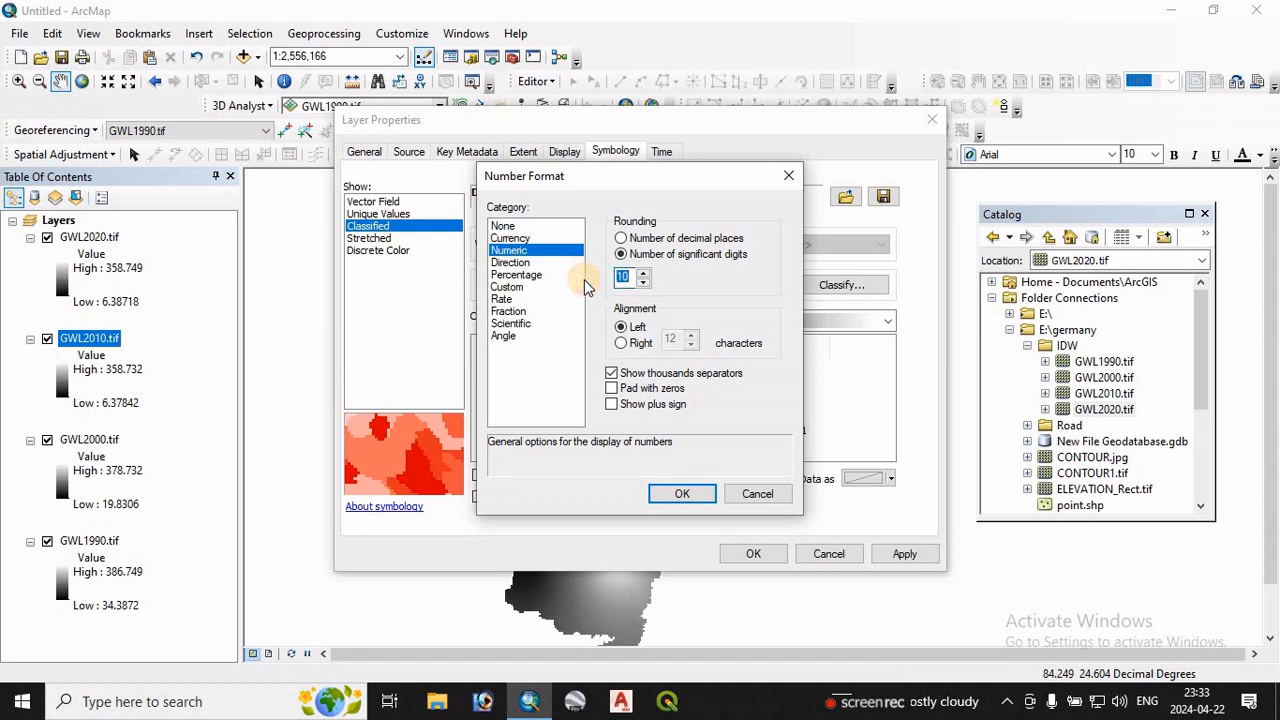
type("1")
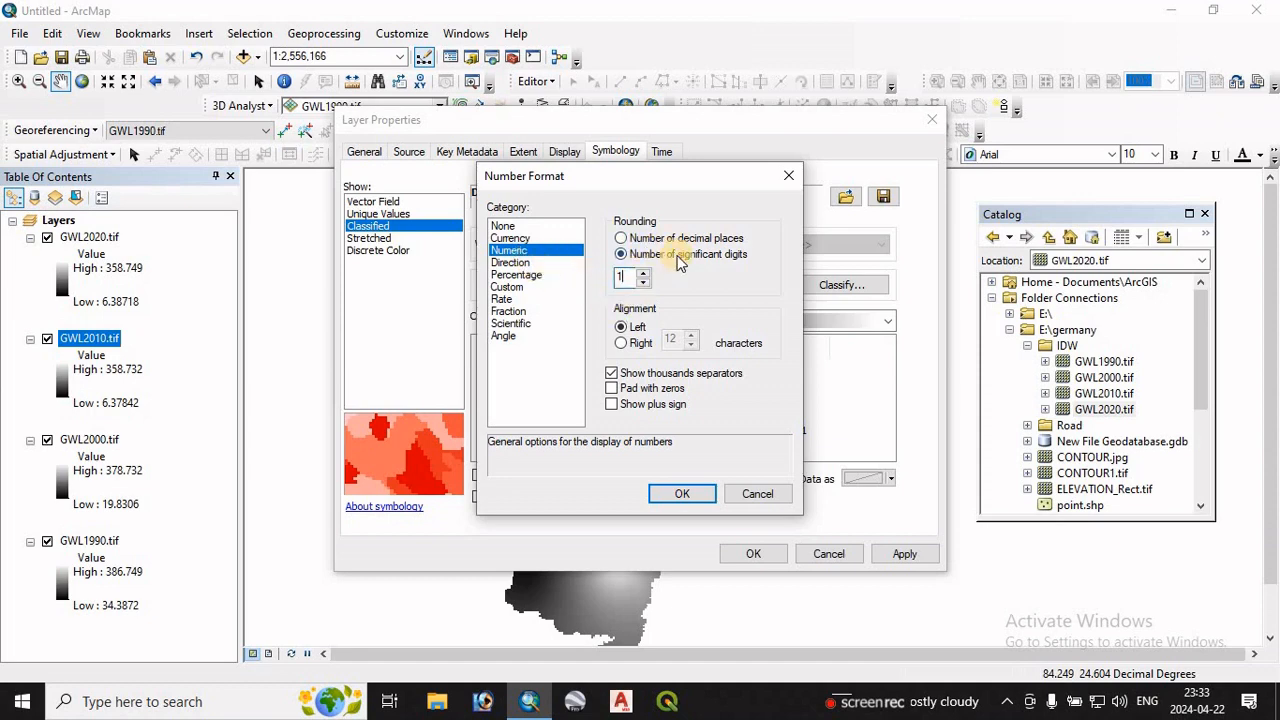
left_click(621, 238)
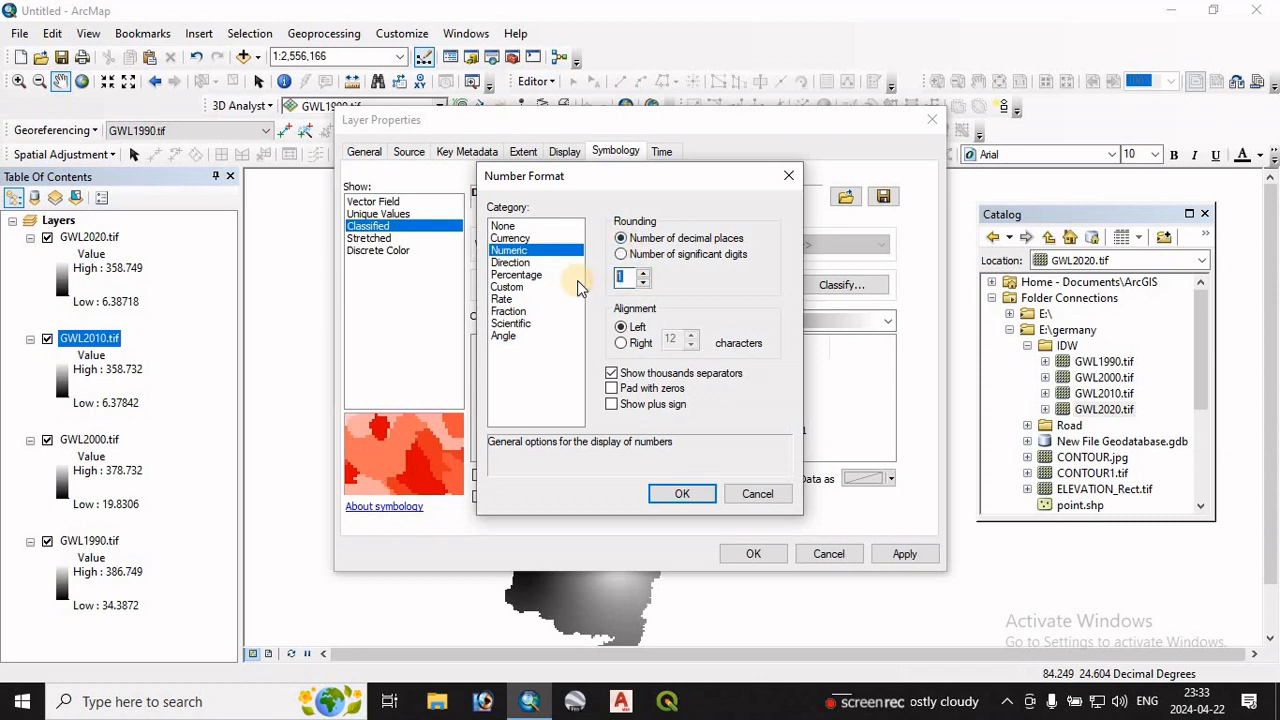
left_click(680, 492)
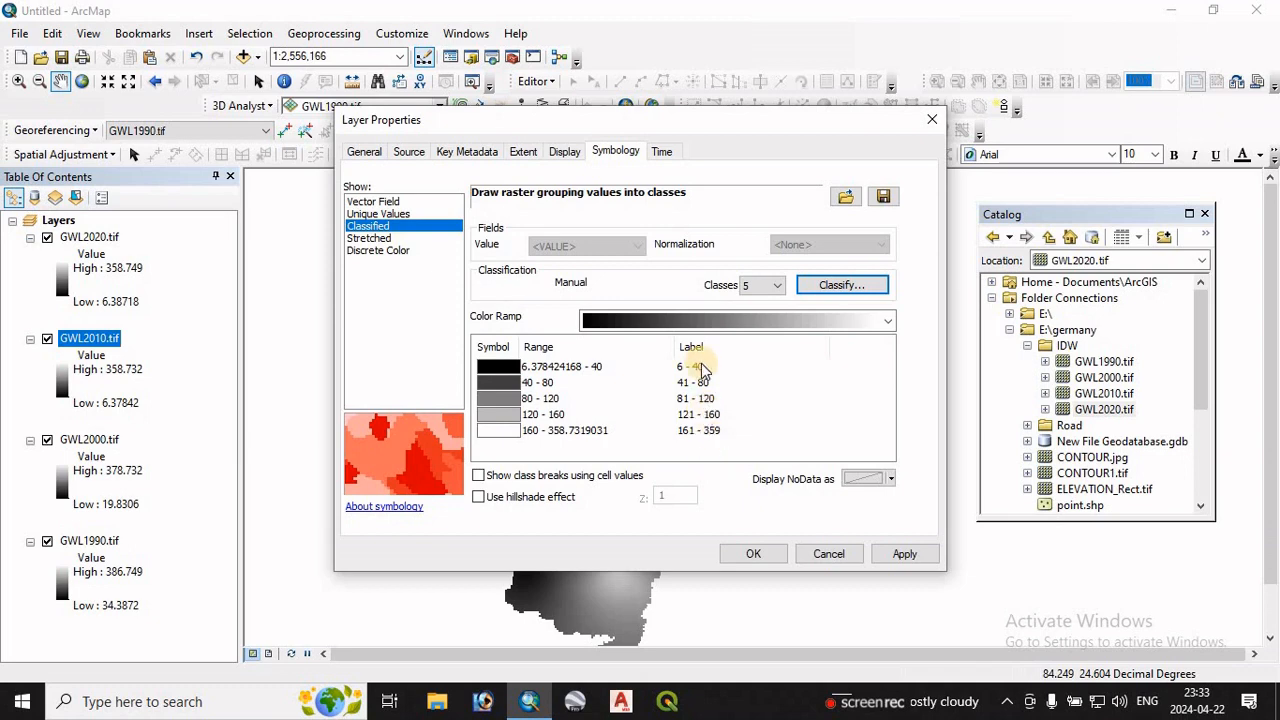
Step: Choose the green-to-blue color ramp for the classes and flip its colors so the lowest class is blue
left_click(886, 322)
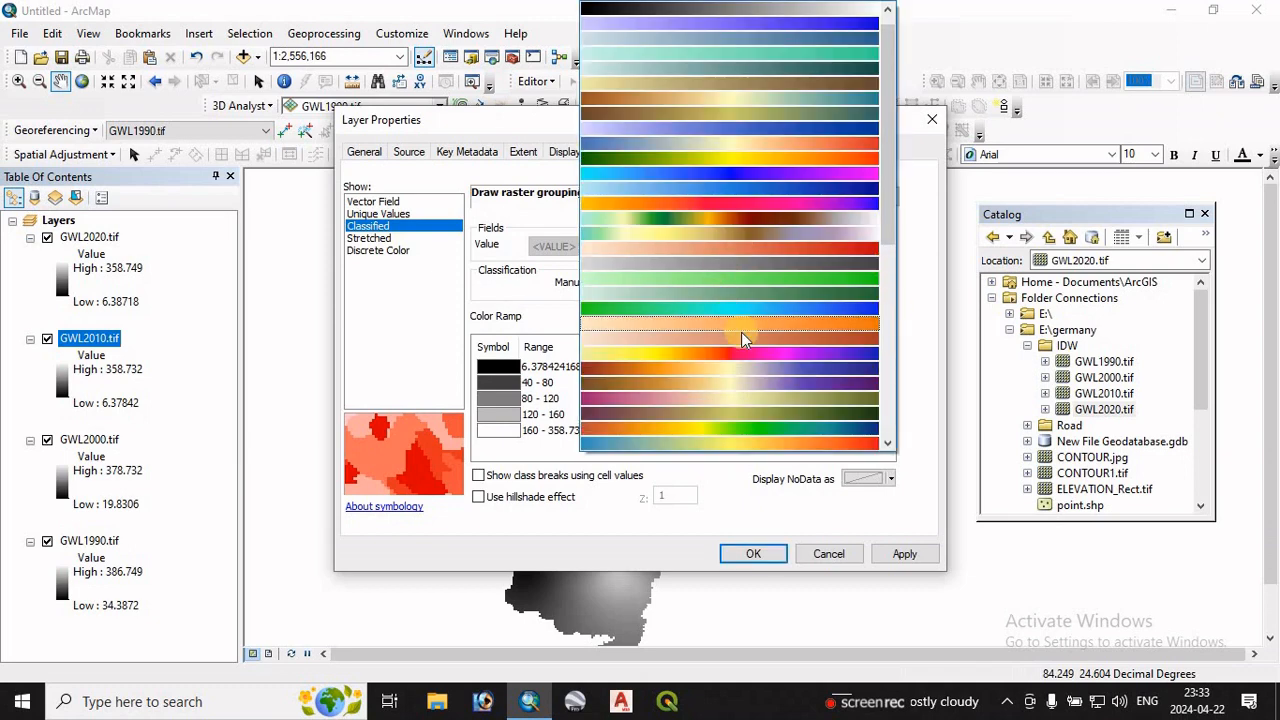
left_click(857, 310)
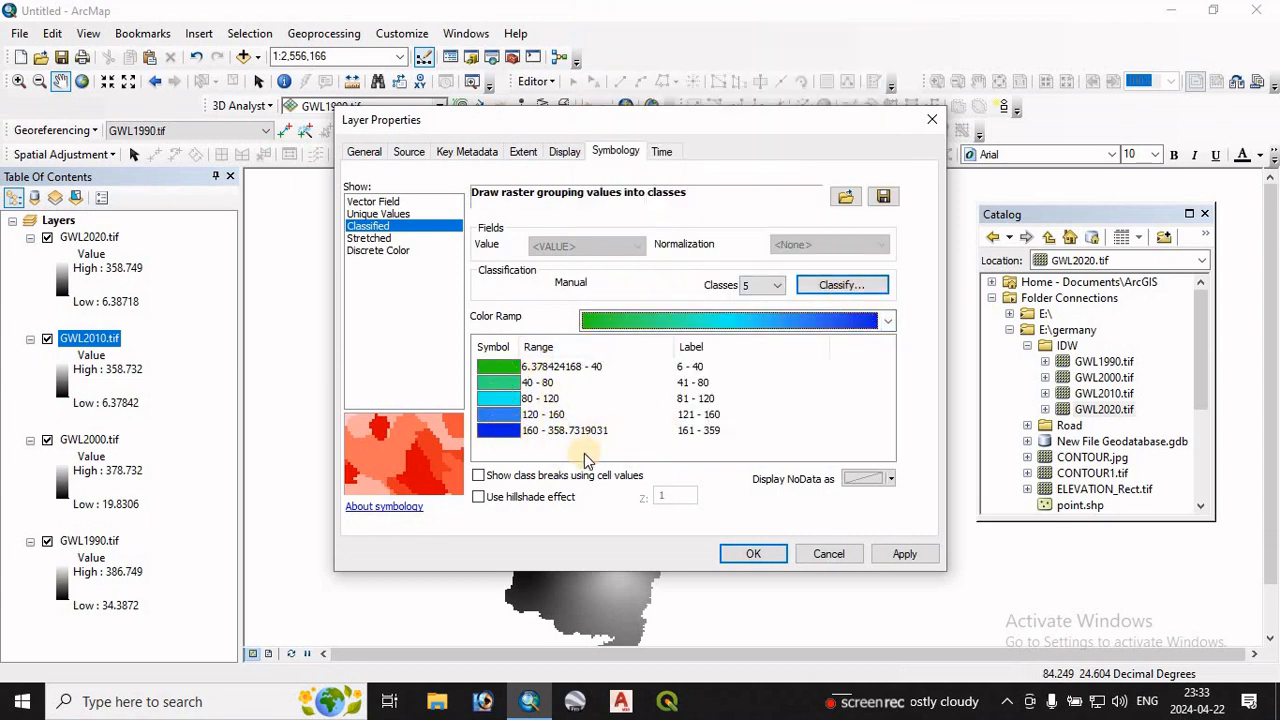
right_click(493, 372)
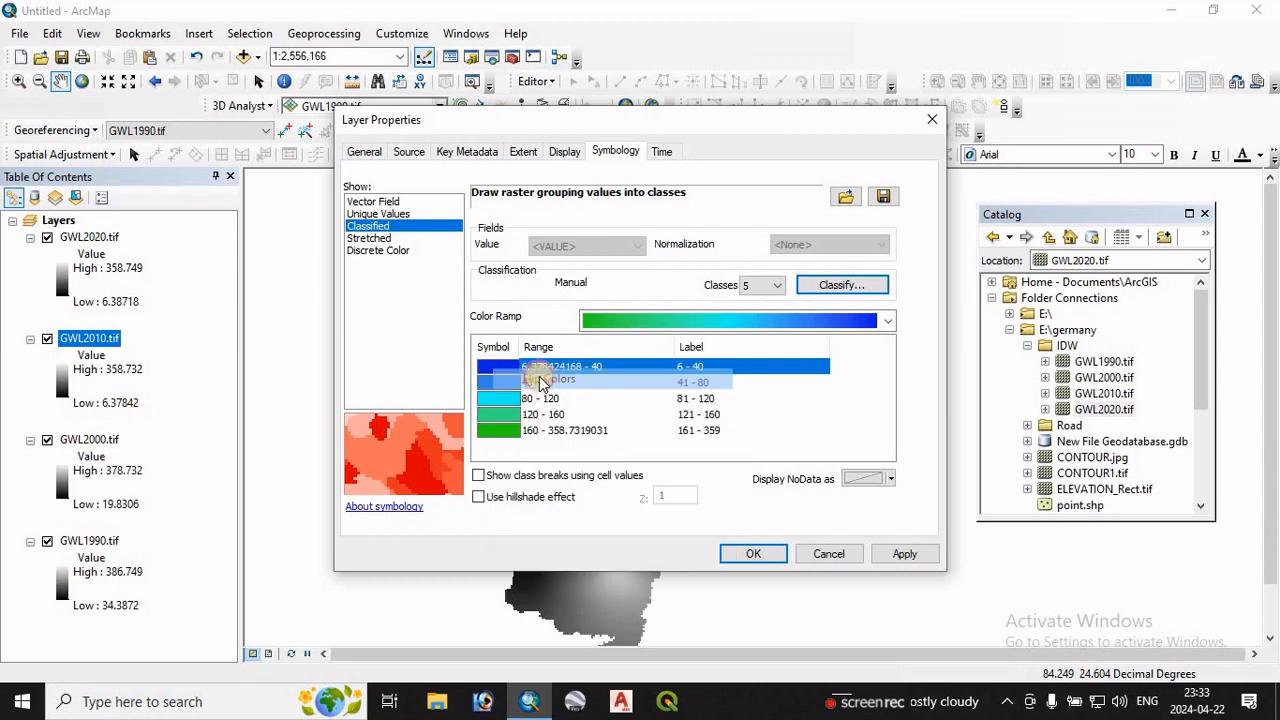
left_click(546, 381)
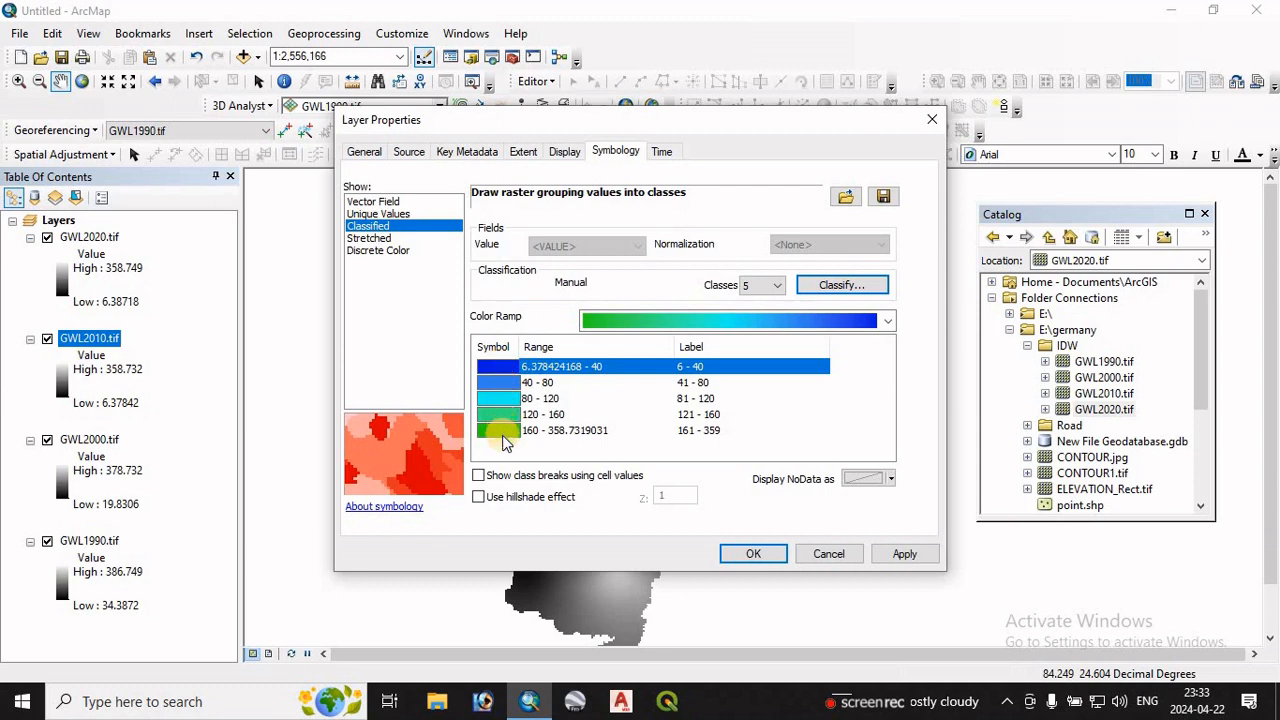
Step: Apply the red-yellow-cyan-blue color ramp to GWL2010.tif and hide the GWL2020.tif layer above it
left_click(887, 320)
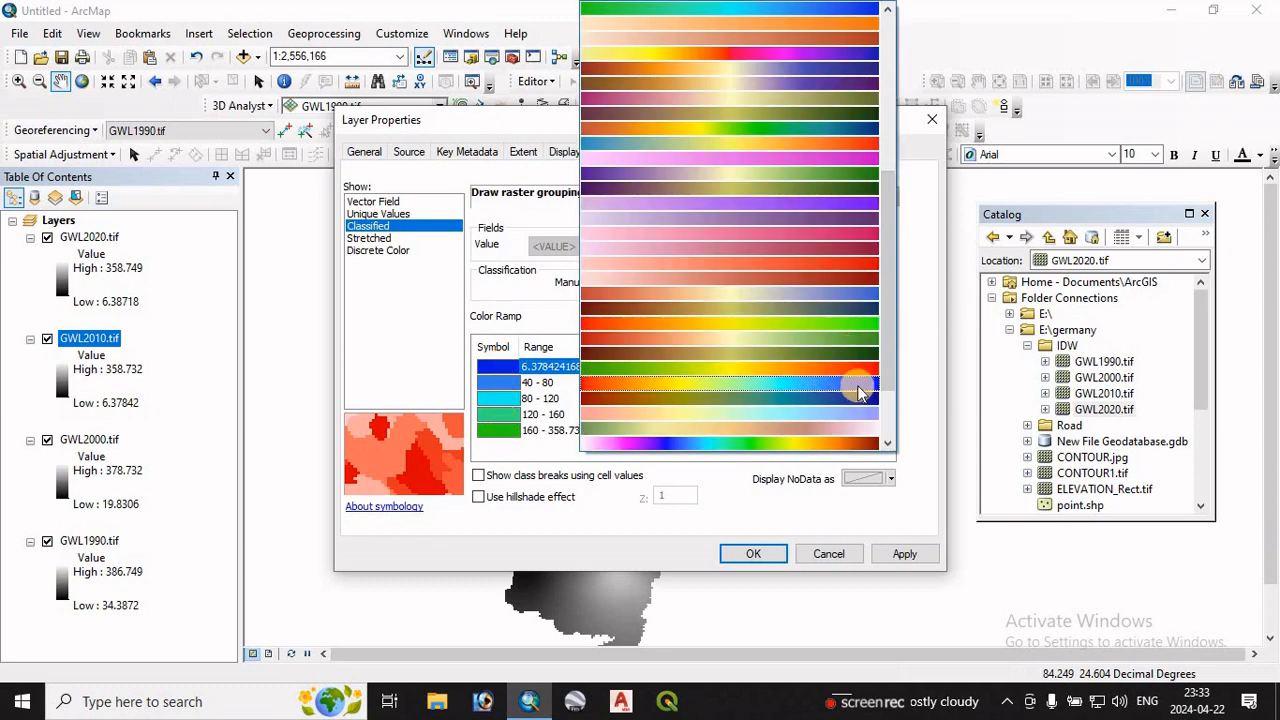
left_click(858, 392)
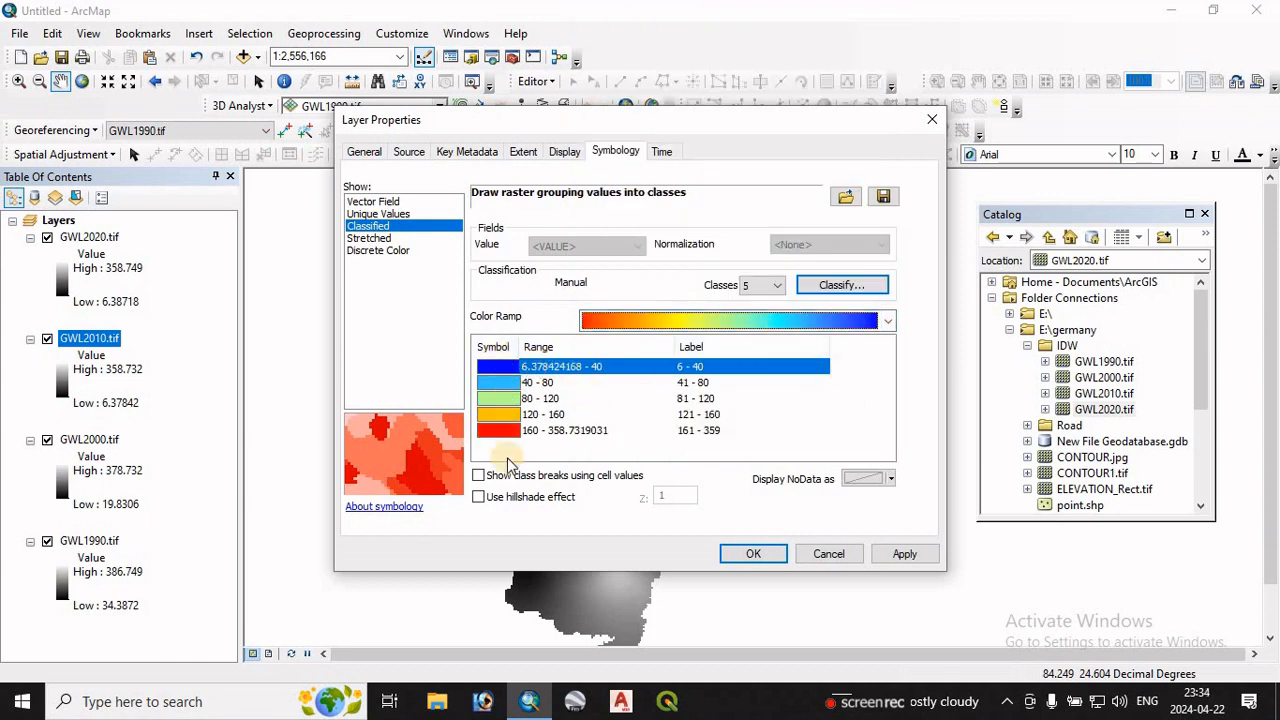
left_click(898, 552)
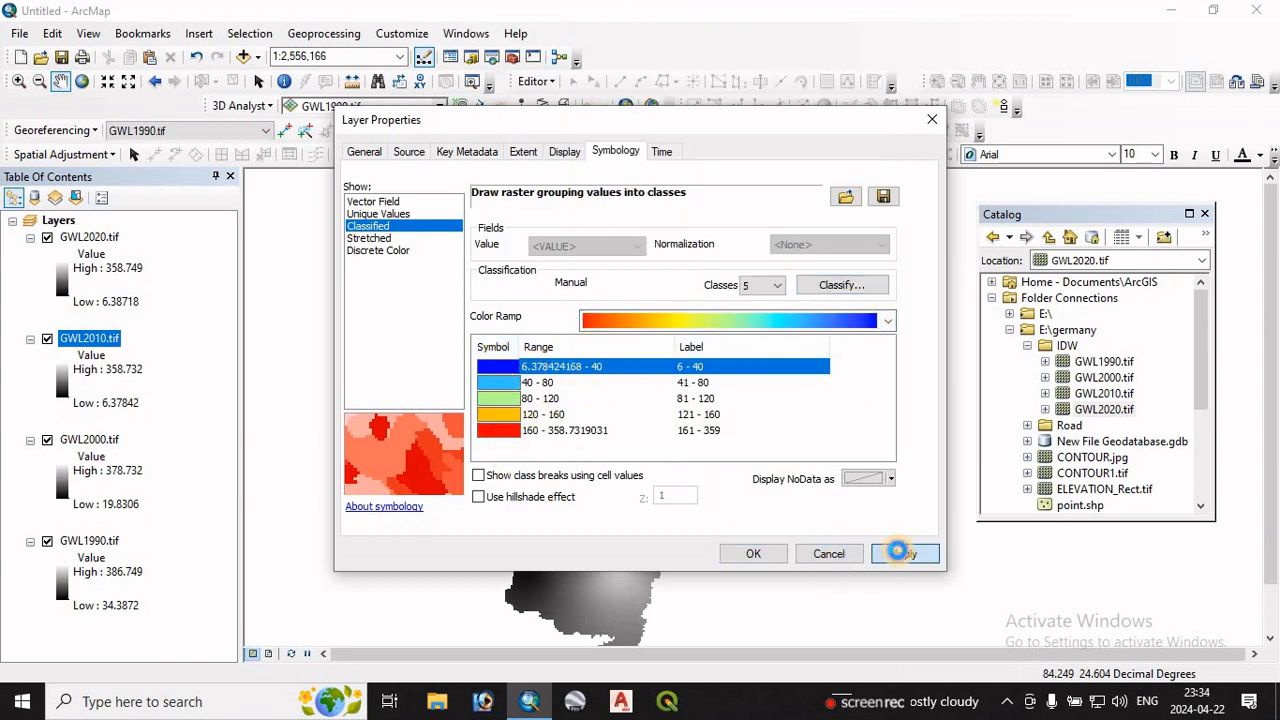
left_click(762, 553)
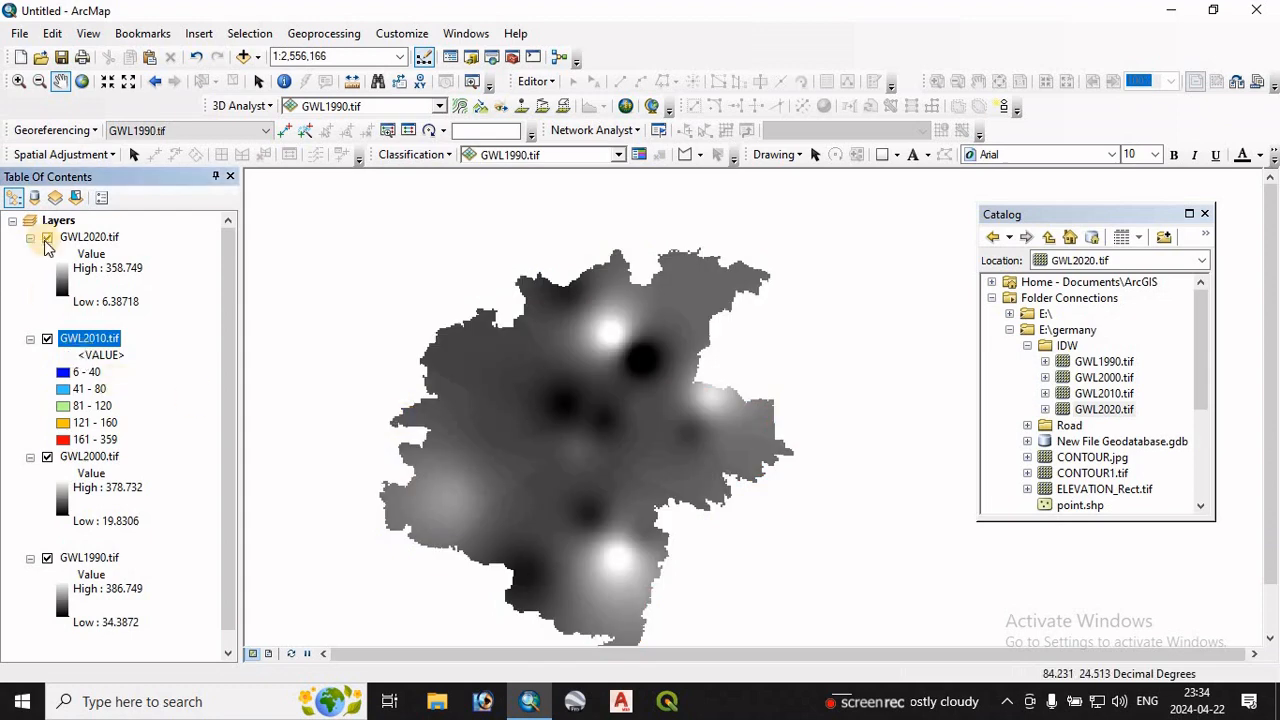
left_click(47, 238)
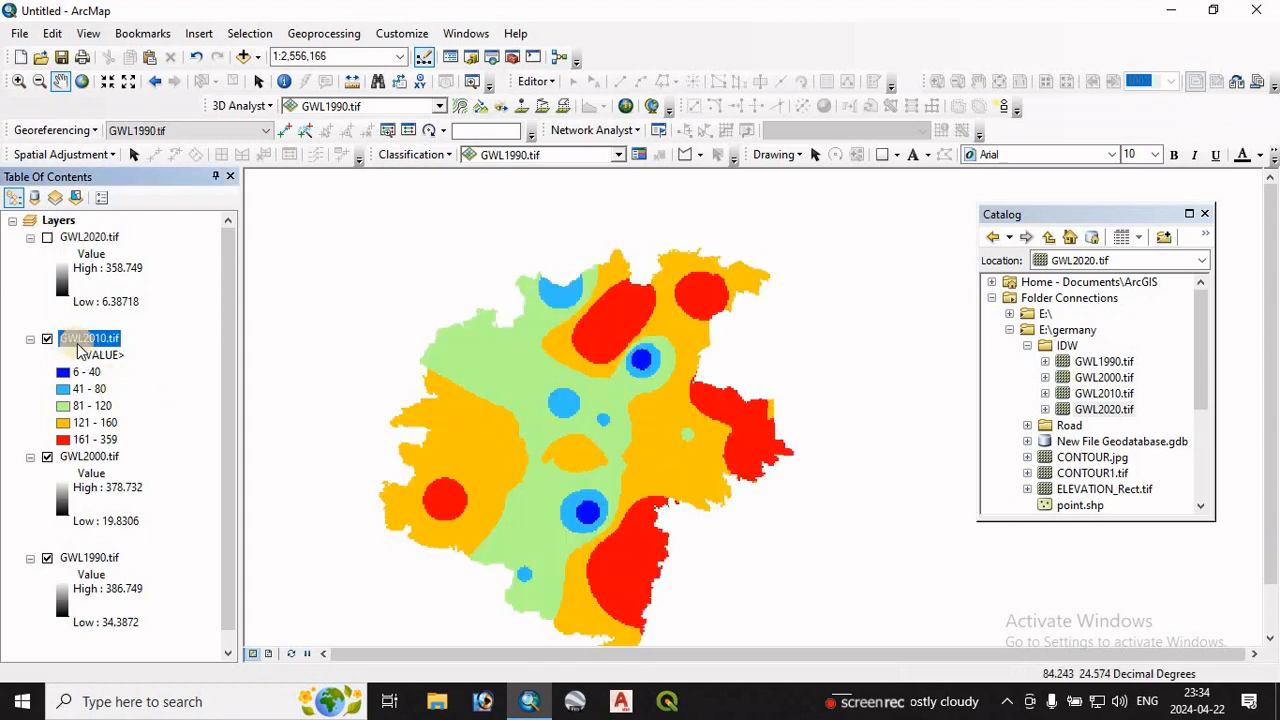
Step: Save the classified GWL2010.tif layer as the layer file GWL2010.tif.lyr in the IDW folder
right_click(80, 343)
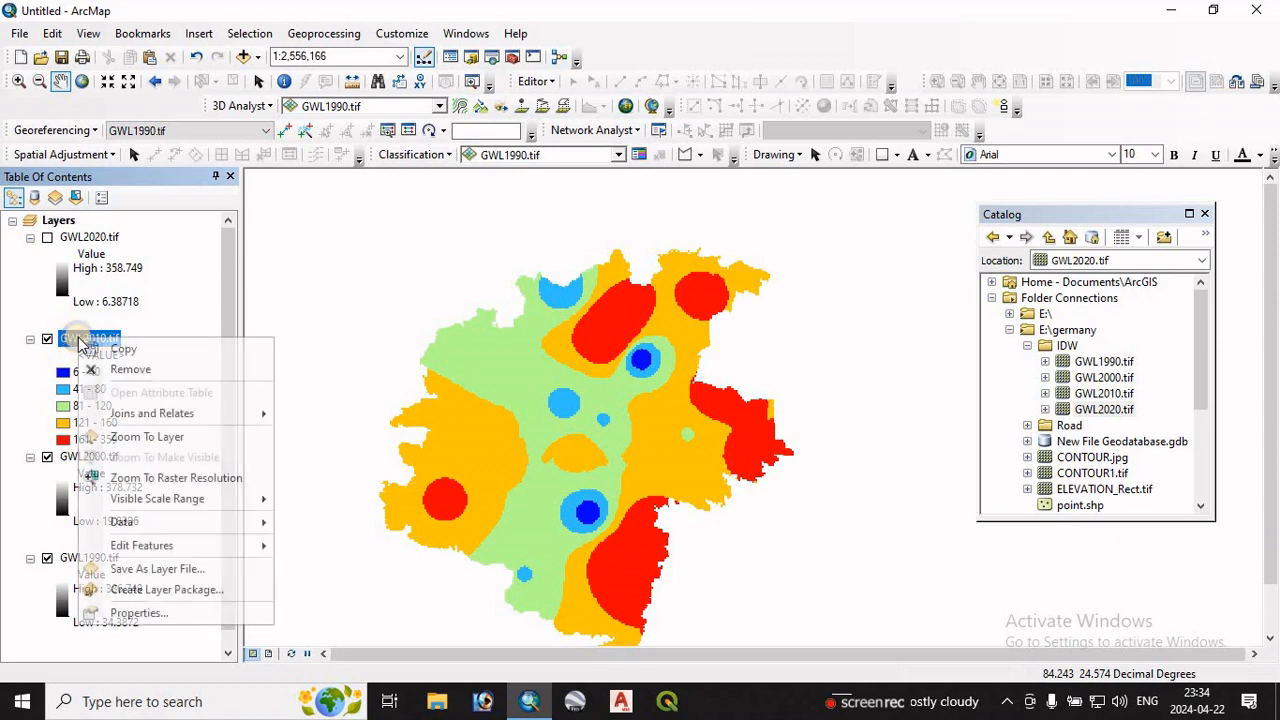
left_click(176, 578)
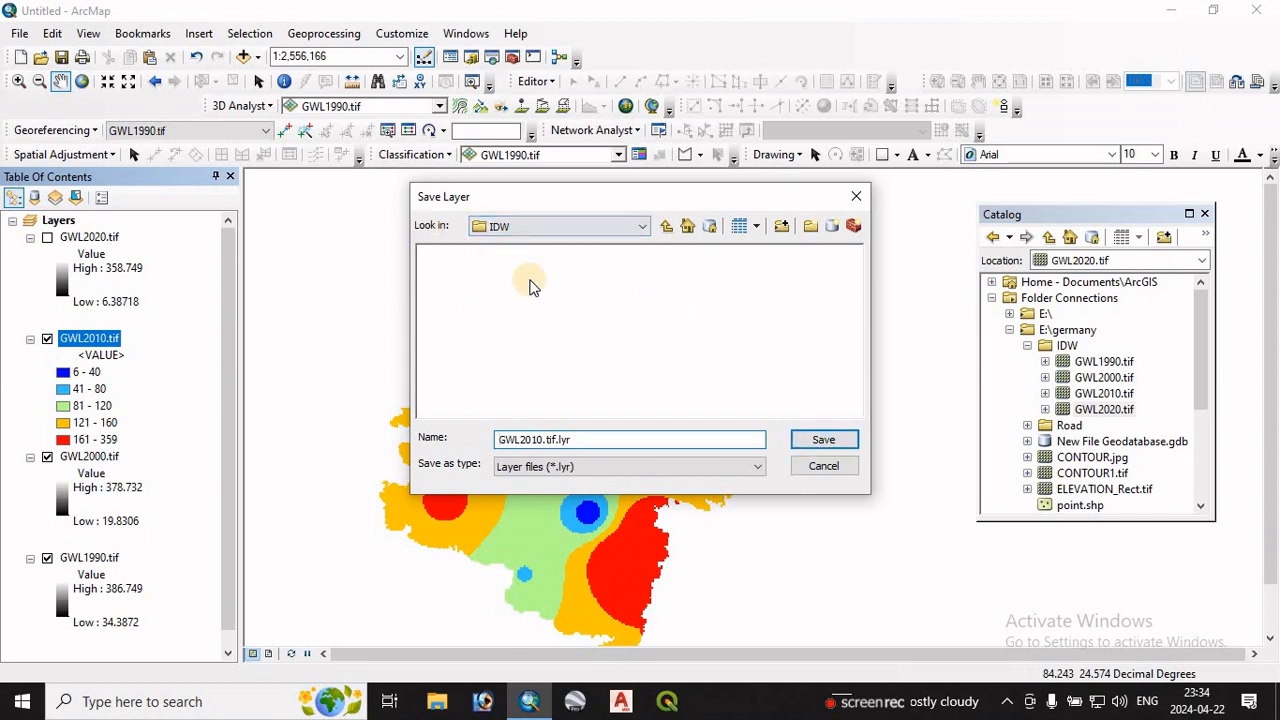
left_click(820, 441)
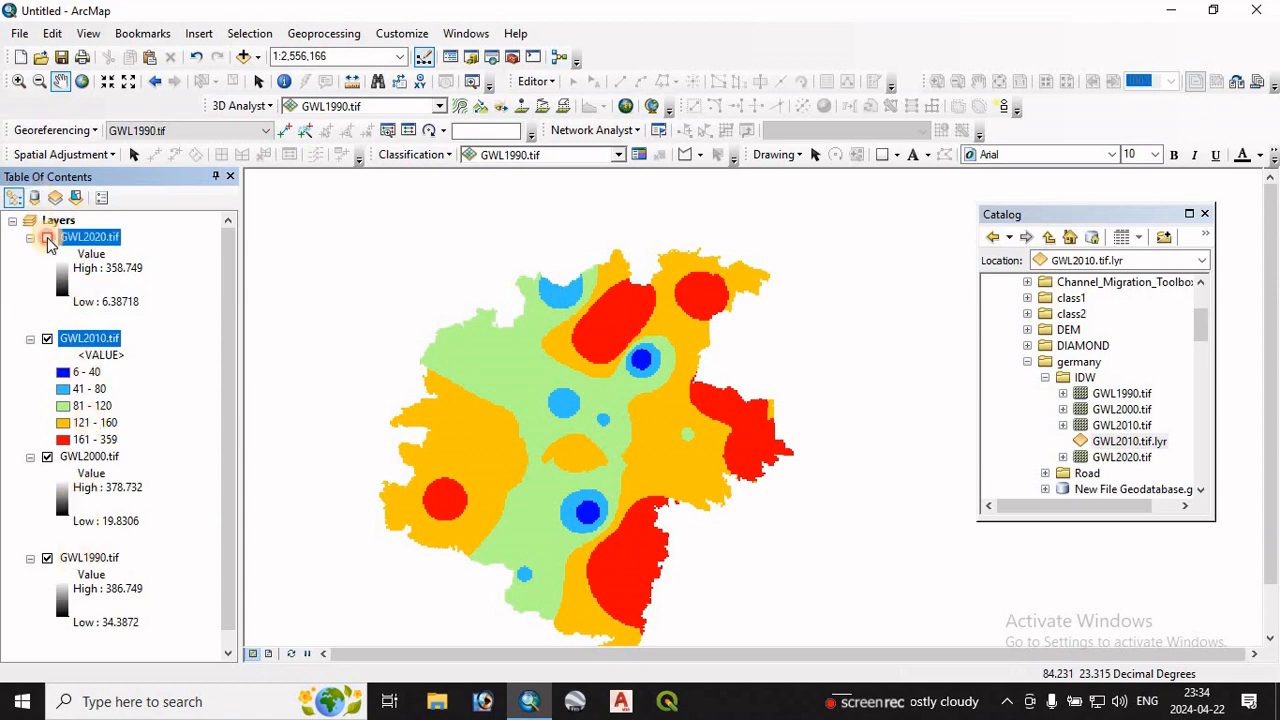
Step: Show the GWL2020.tif layer again and switch its symbology from stretched to classified
left_click(47, 238)
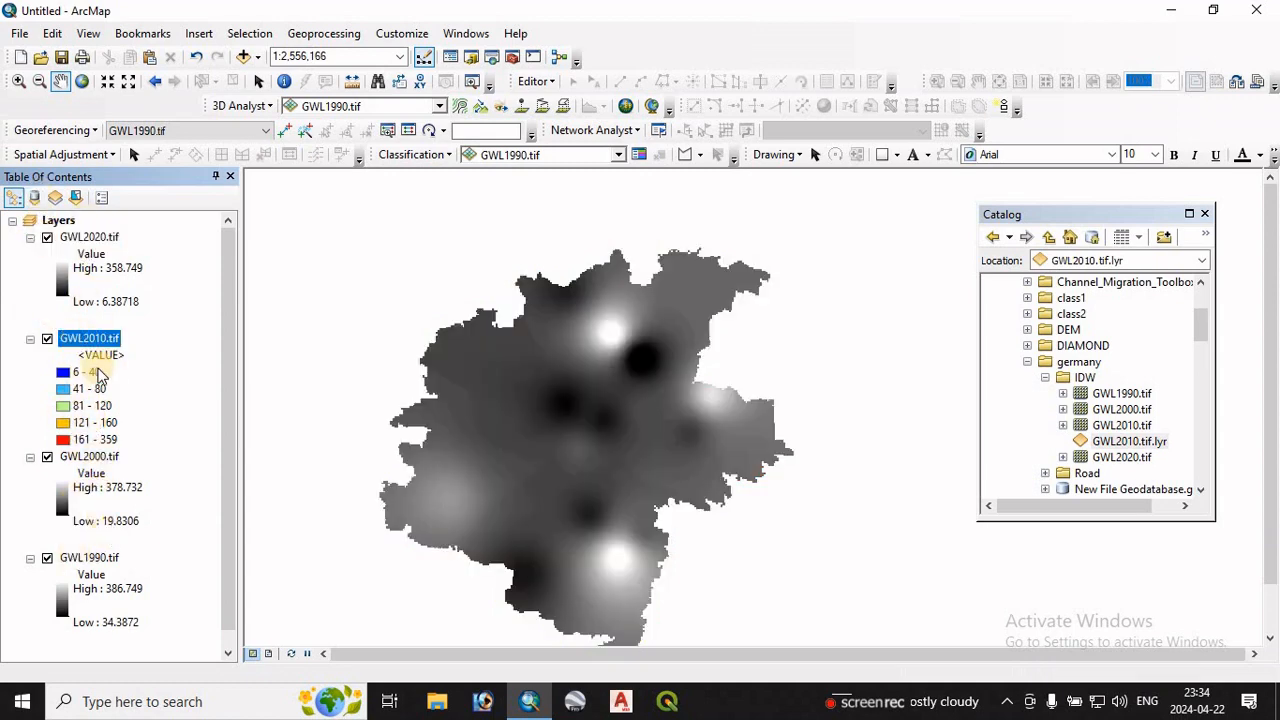
left_click(98, 242)
right_click(100, 240)
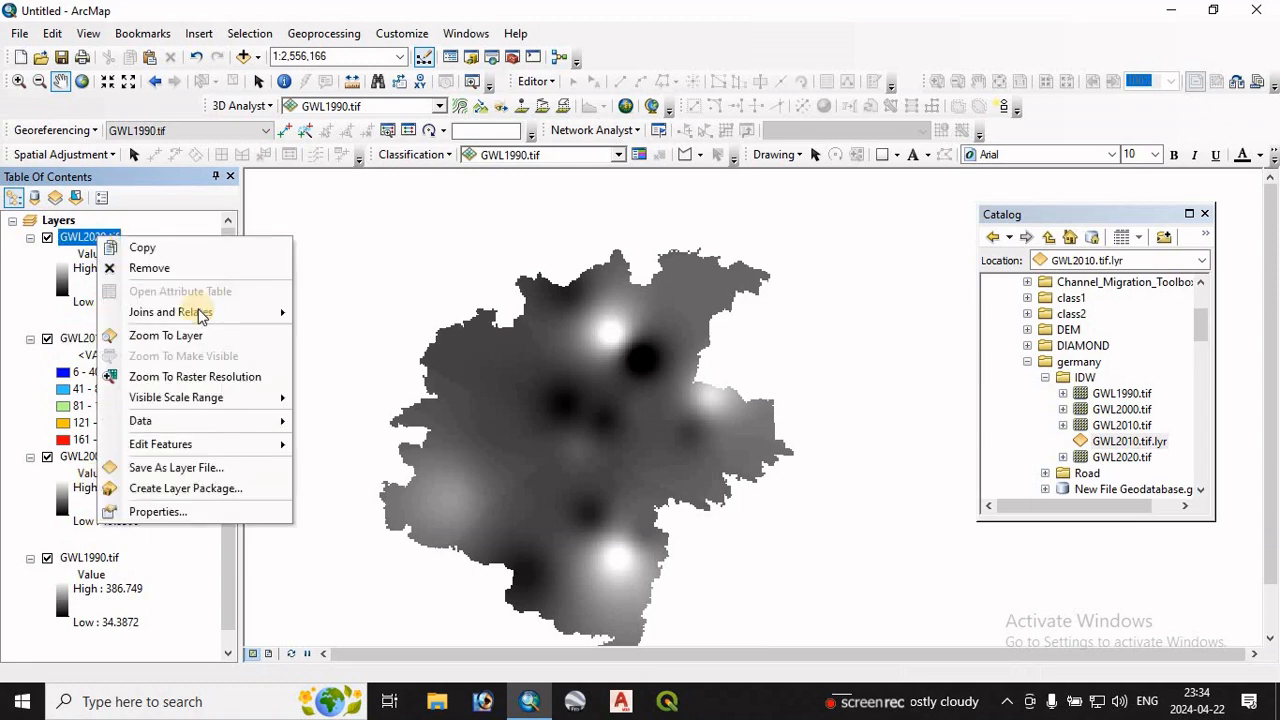
left_click(170, 508)
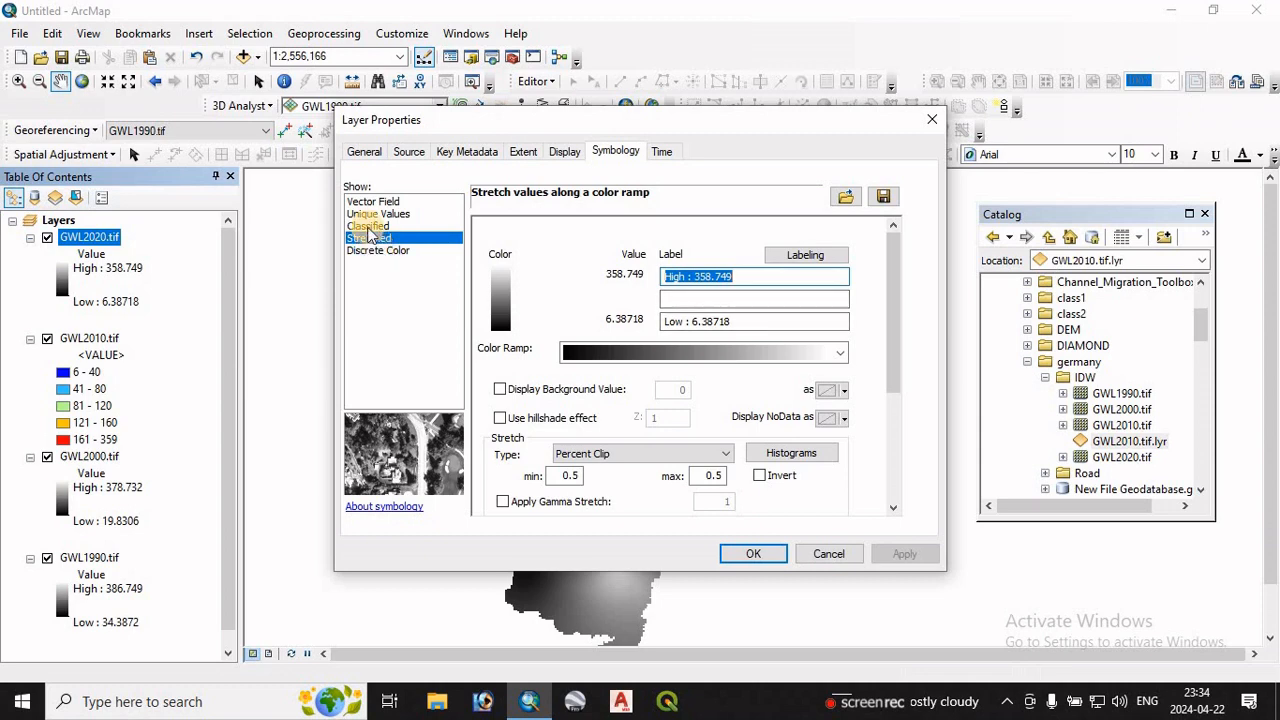
left_click(367, 226)
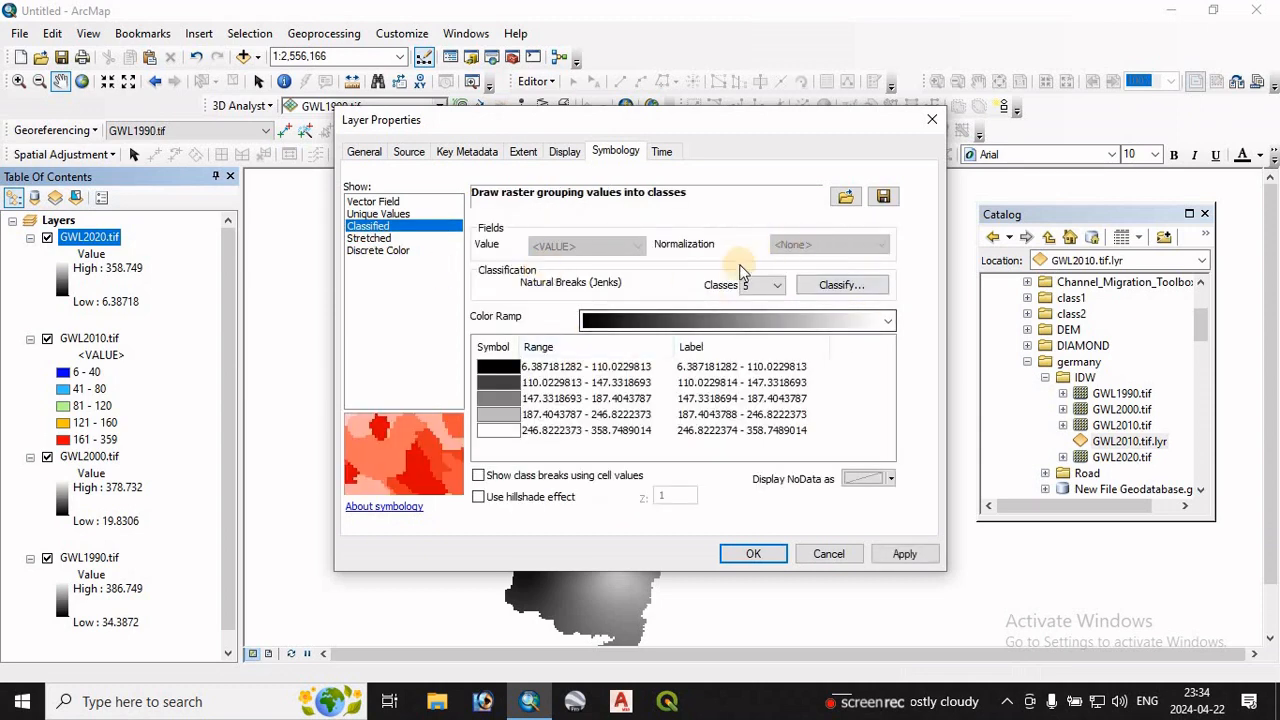
Step: Import the symbology from GWL2010.tif.lyr into GWL2020.tif, apply it, and briefly toggle the layer to compare it with GWL2010.tif
left_click(845, 197)
left_click(748, 326)
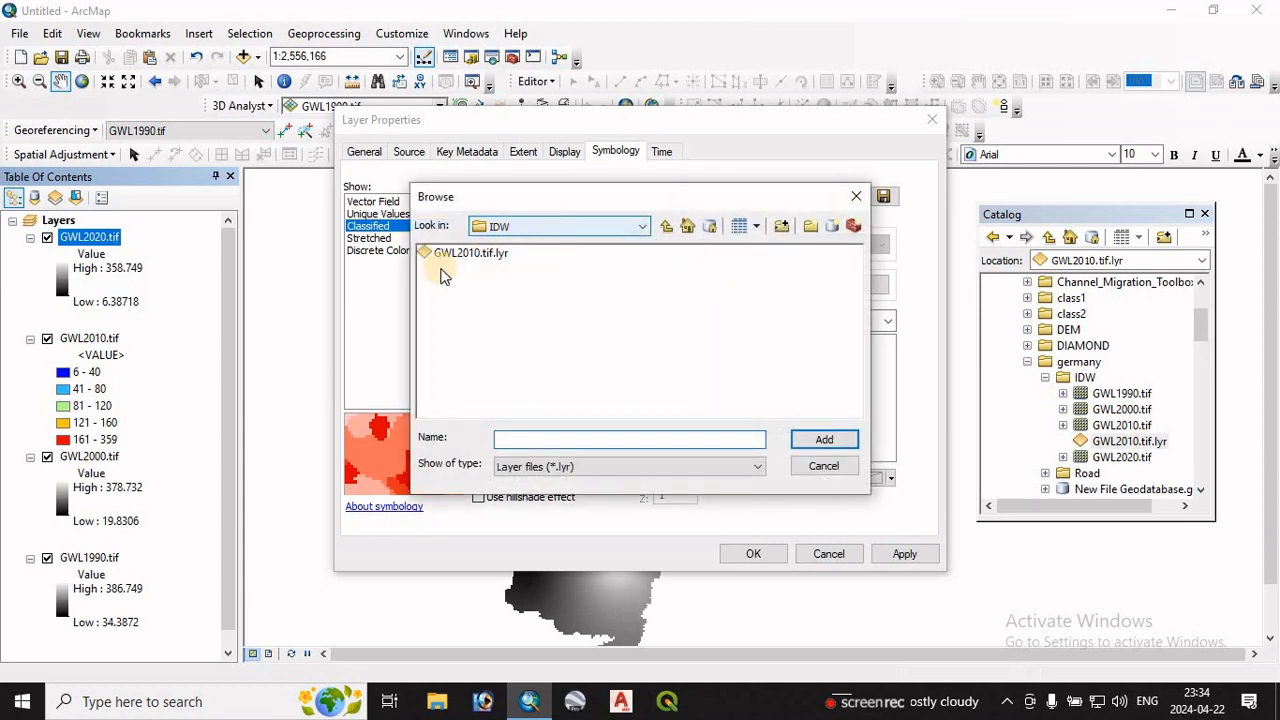
left_click(466, 256)
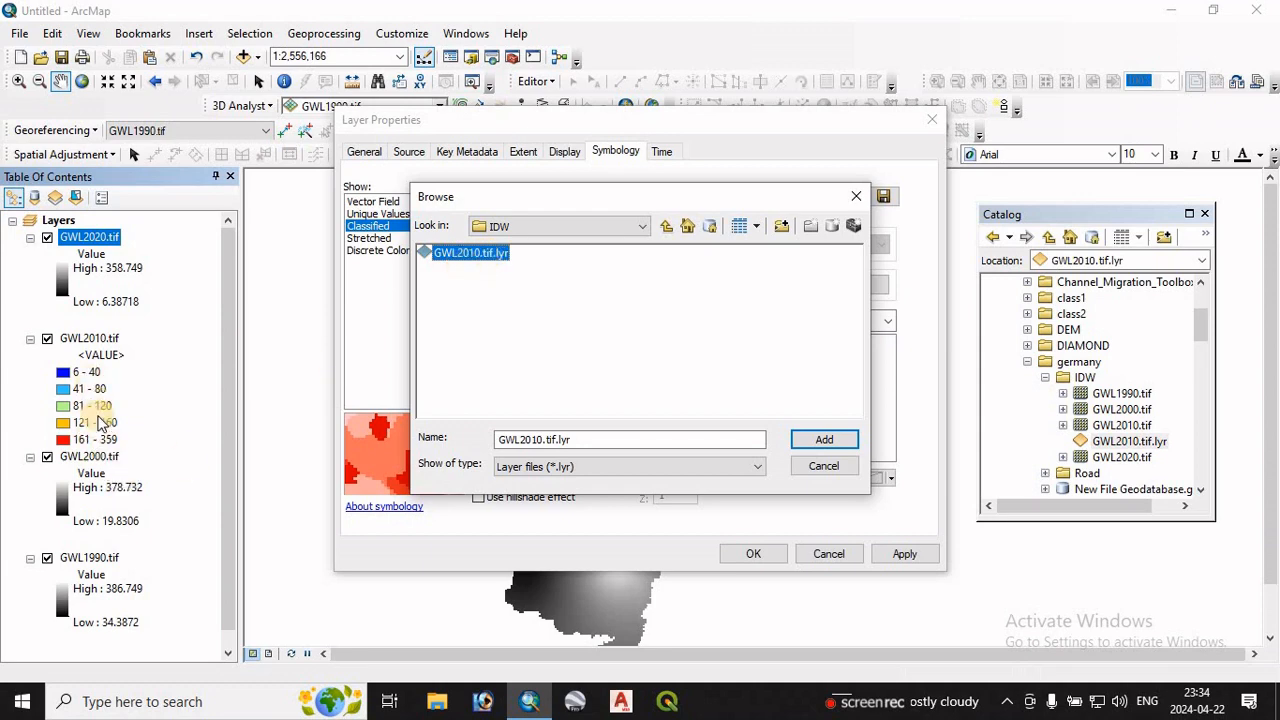
left_click(812, 437)
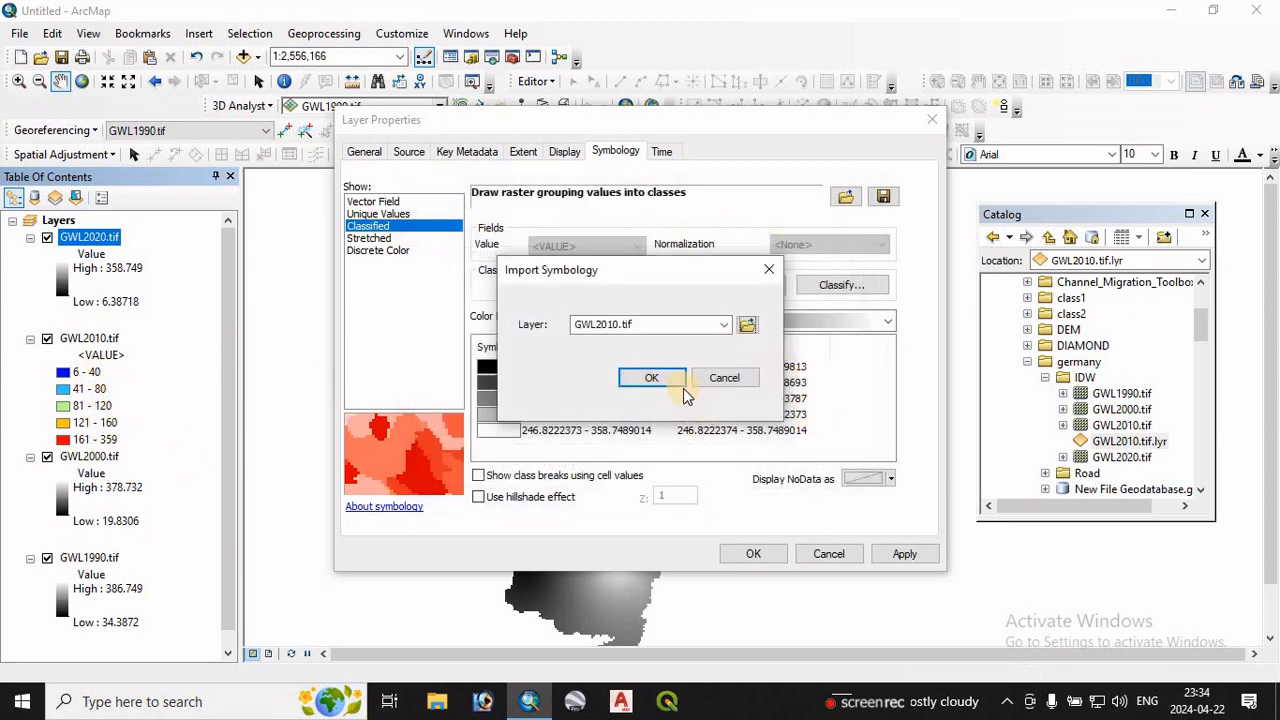
left_click(655, 379)
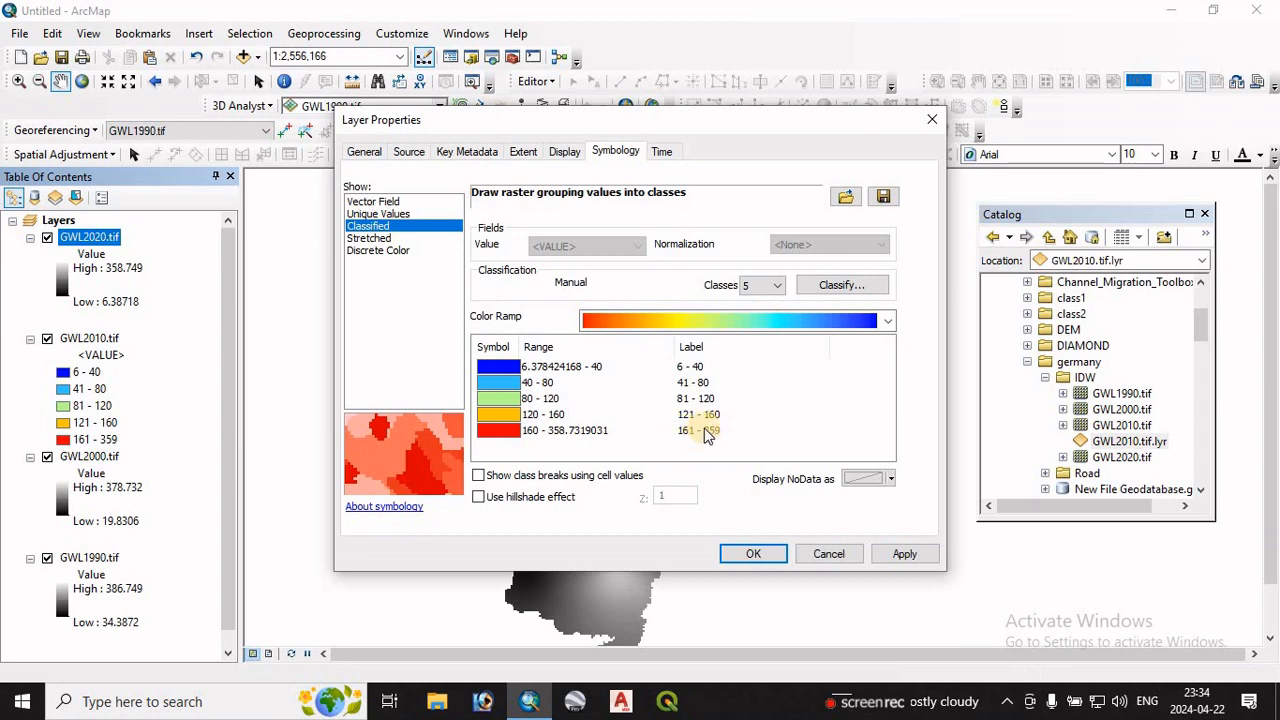
left_click(905, 558)
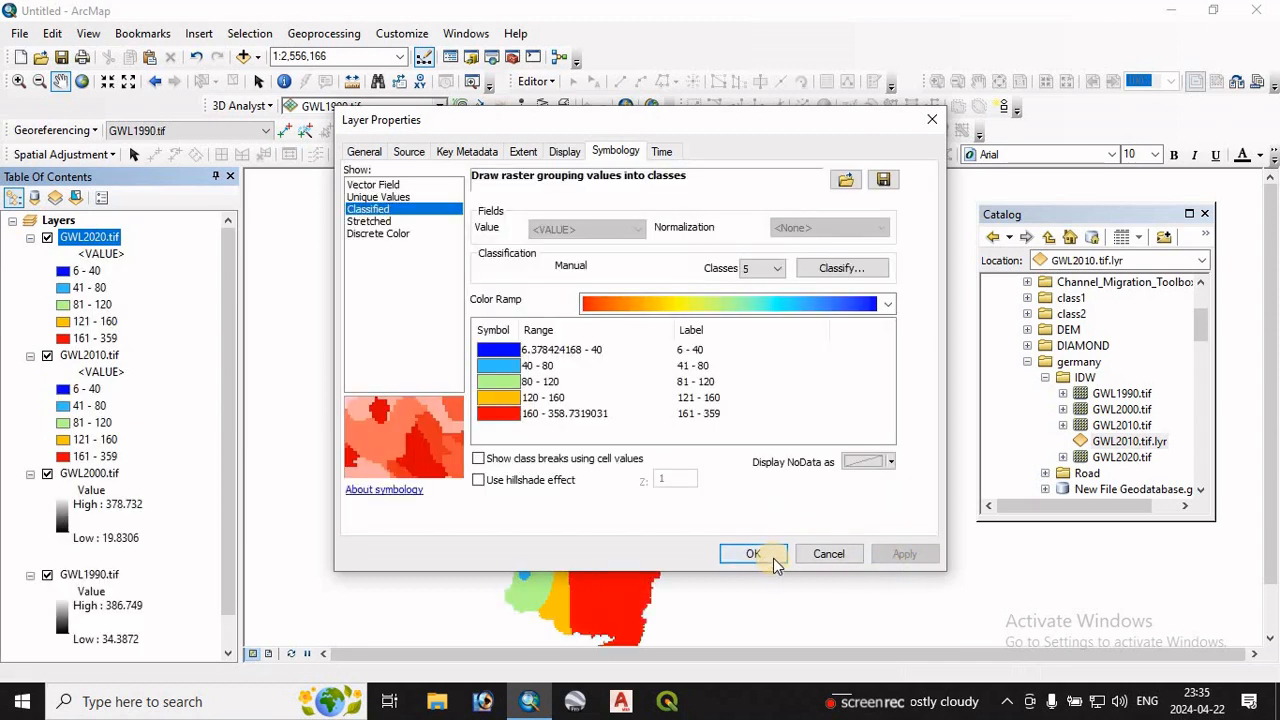
left_click(757, 554)
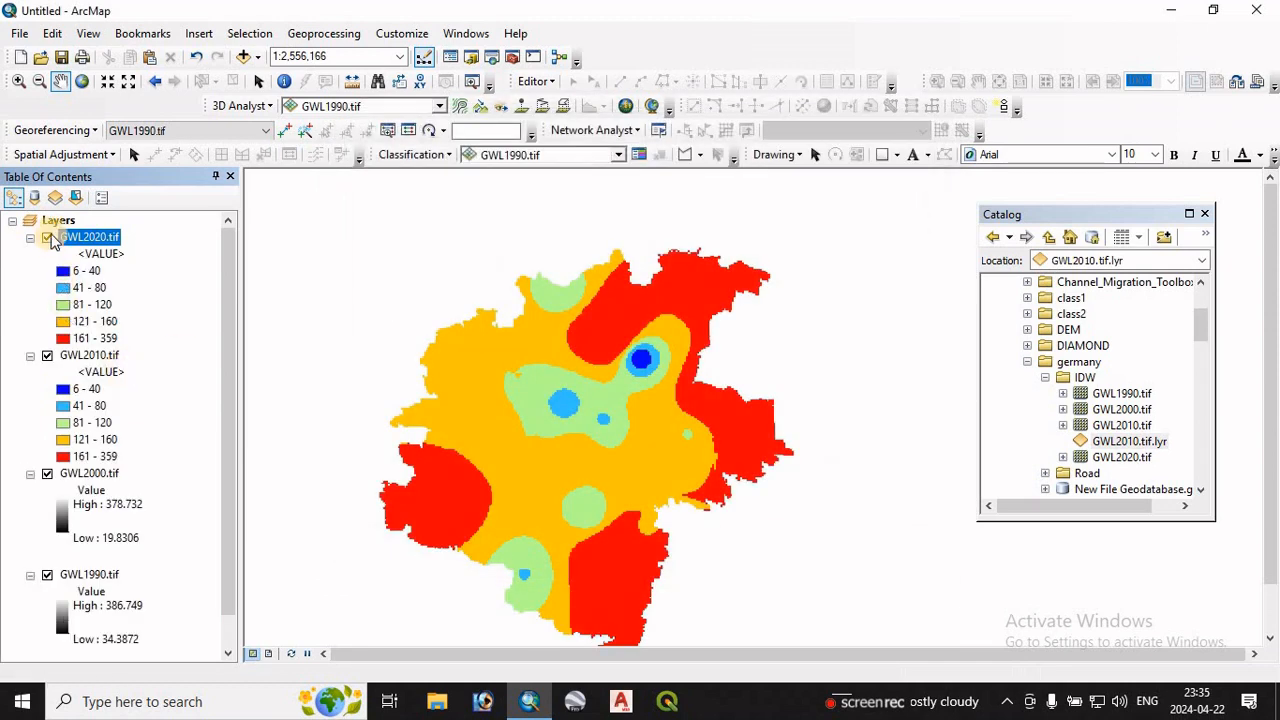
left_click(48, 239)
left_click(48, 239)
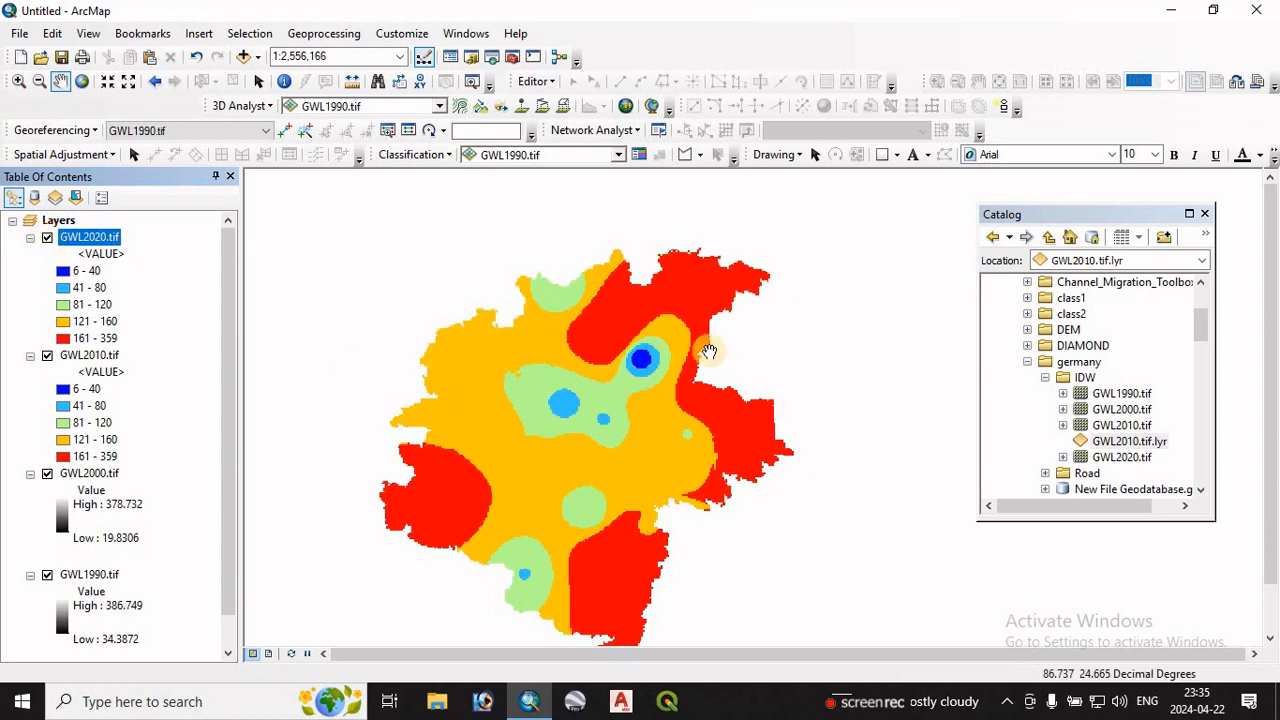
Step: Hide GWL2010.tif and GWL2020.tif to compare the rasters beneath them, and turn both layers back on
scroll(232, 510, "down", 2)
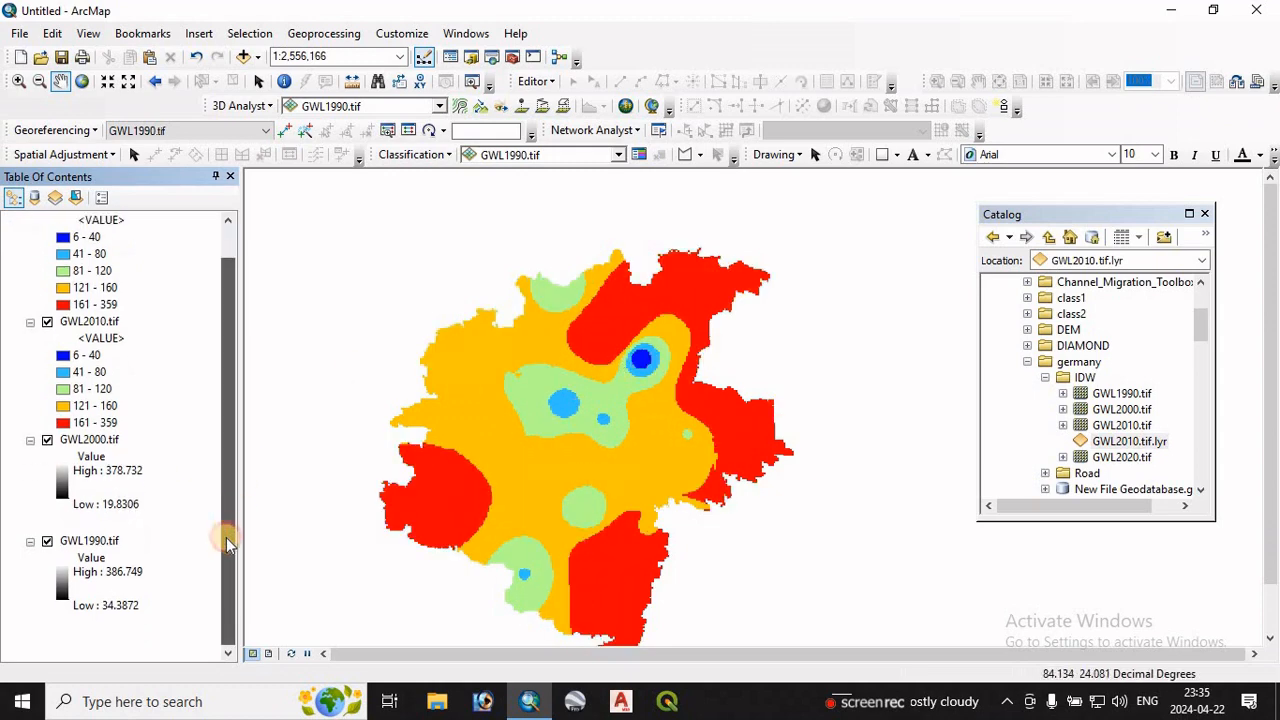
right_click(92, 443)
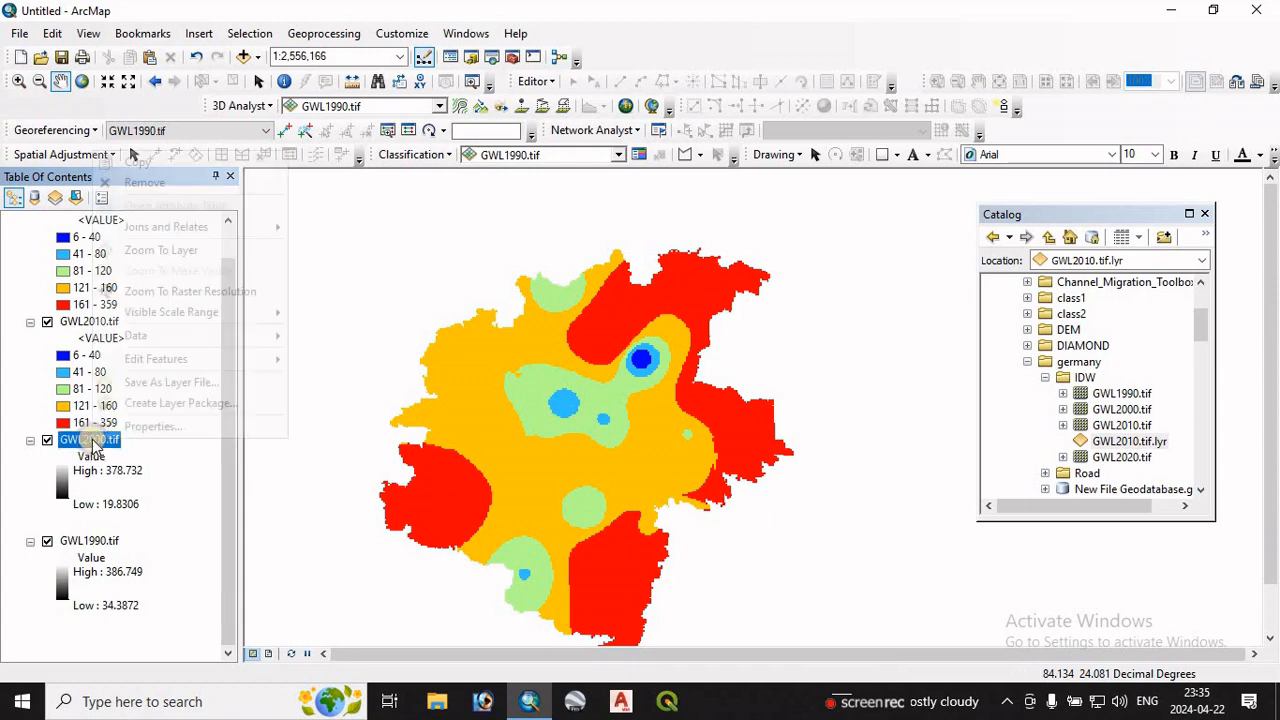
left_click(47, 322)
scroll(50, 270, "up", 2)
left_click(47, 238)
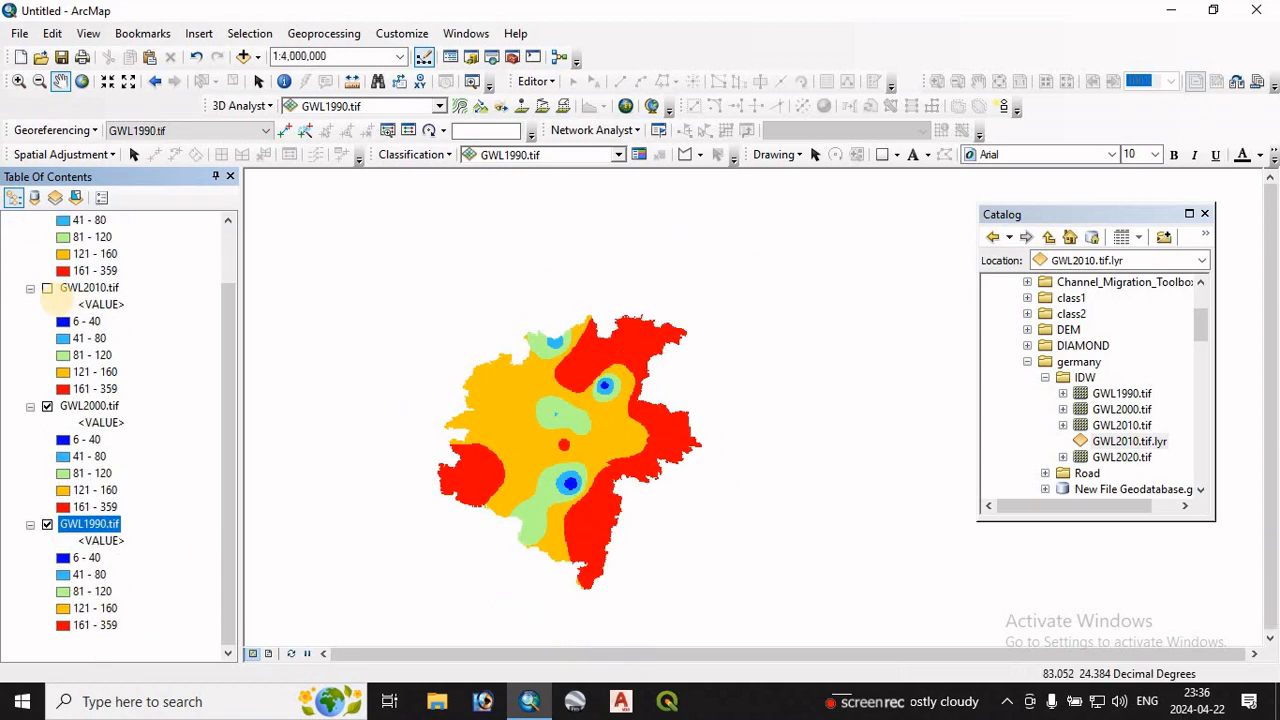
left_click(47, 288)
scroll(180, 350, "up", 2)
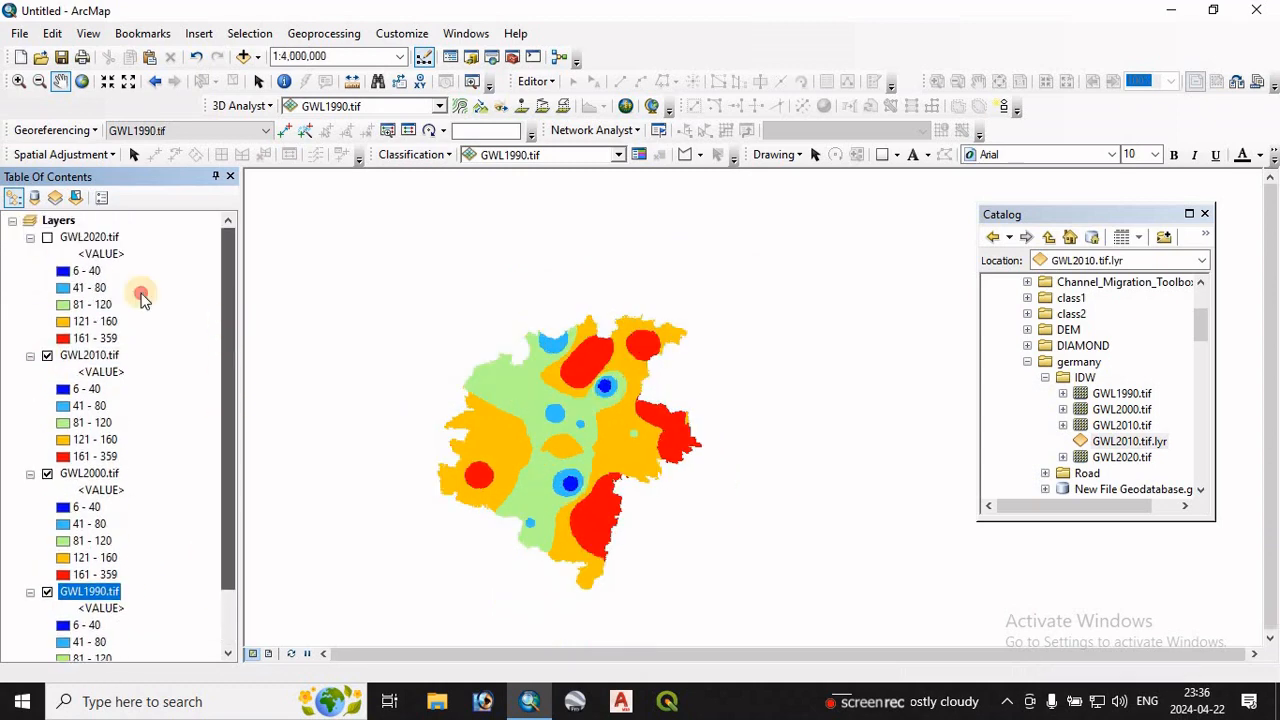
left_click(47, 238)
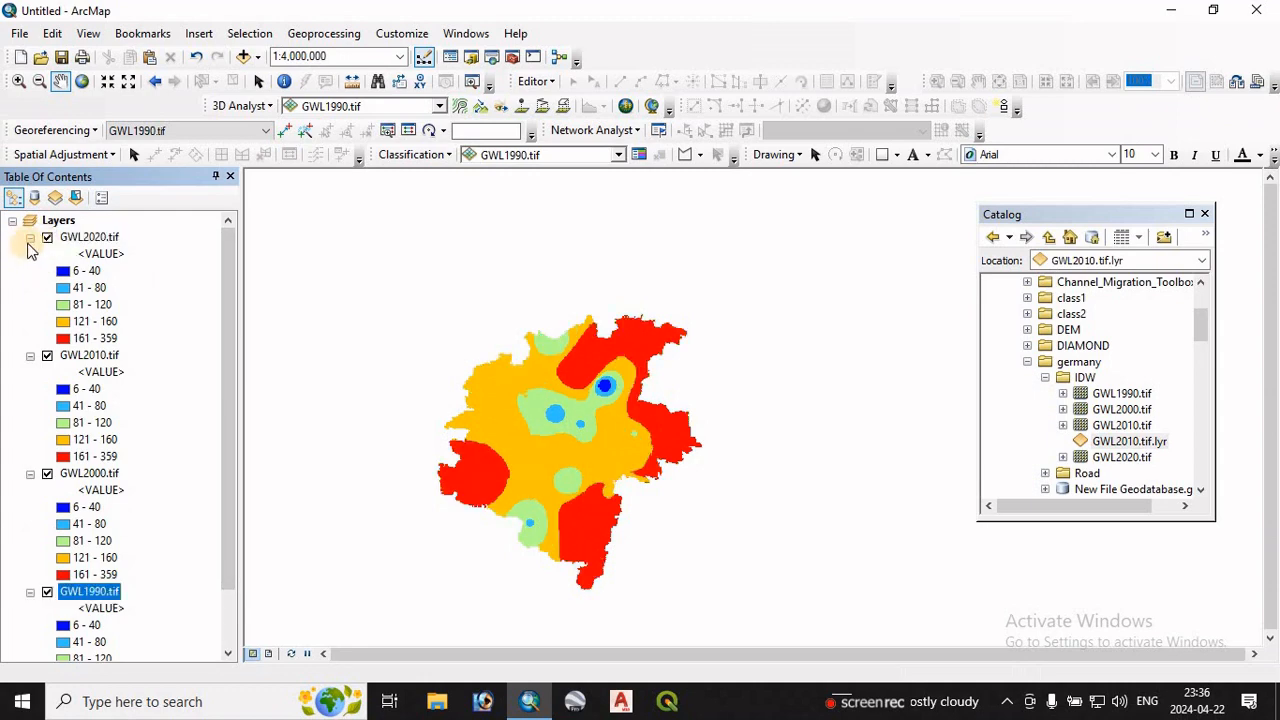
Step: Collapse the legends of the GWL2020, GWL2010, GWL2000 and GWL1990 layers
left_click(30, 238)
left_click(30, 255)
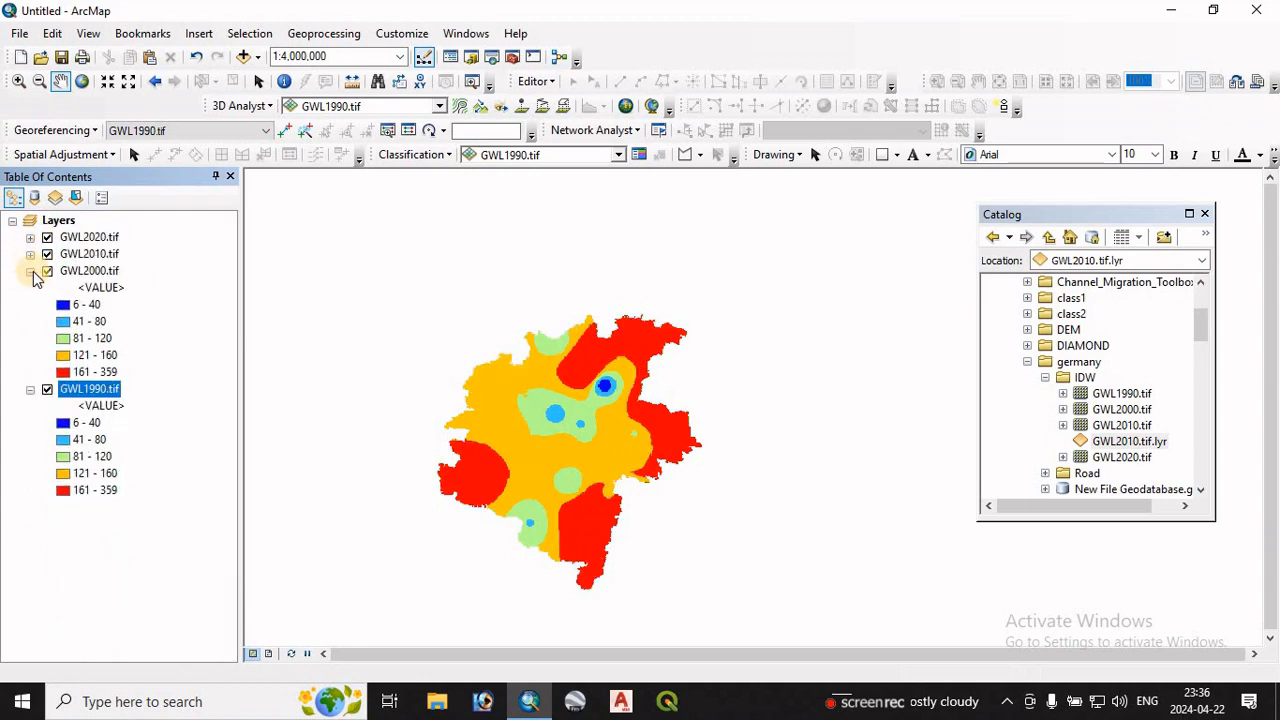
left_click(31, 272)
left_click(30, 288)
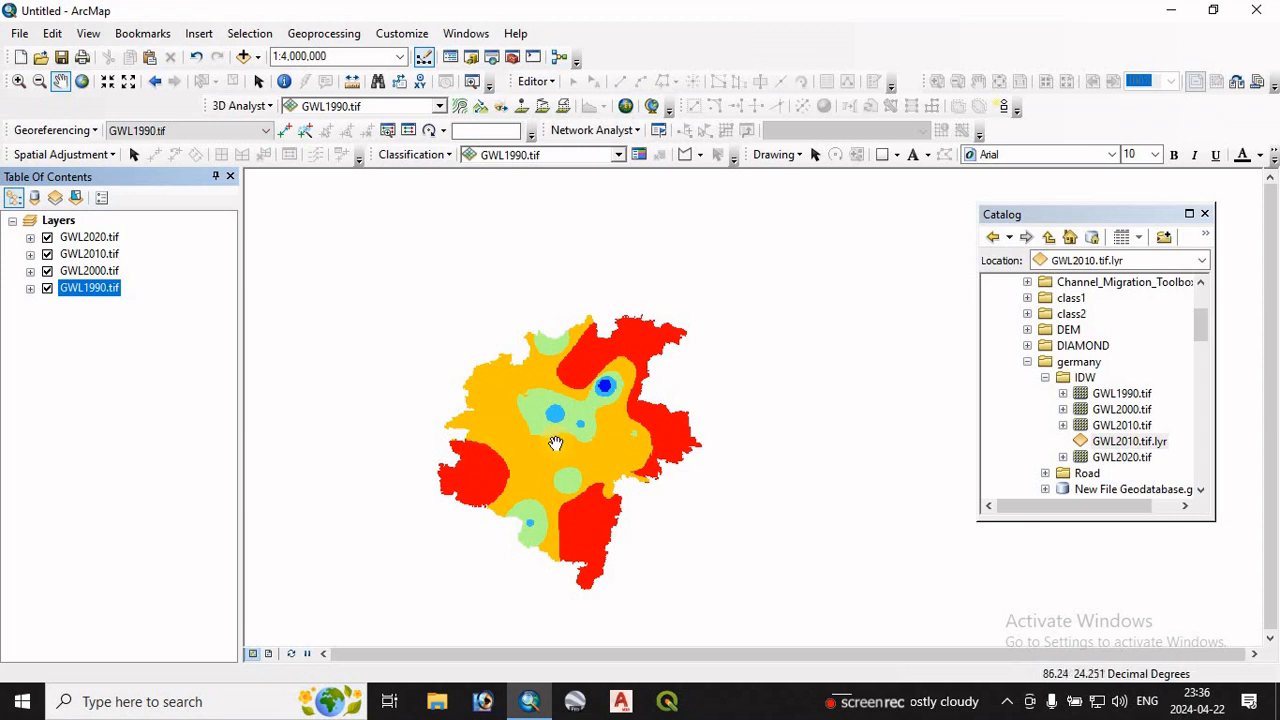
Step: Switch to layout view and check that the Layout toolbar is enabled
left_click(269, 654)
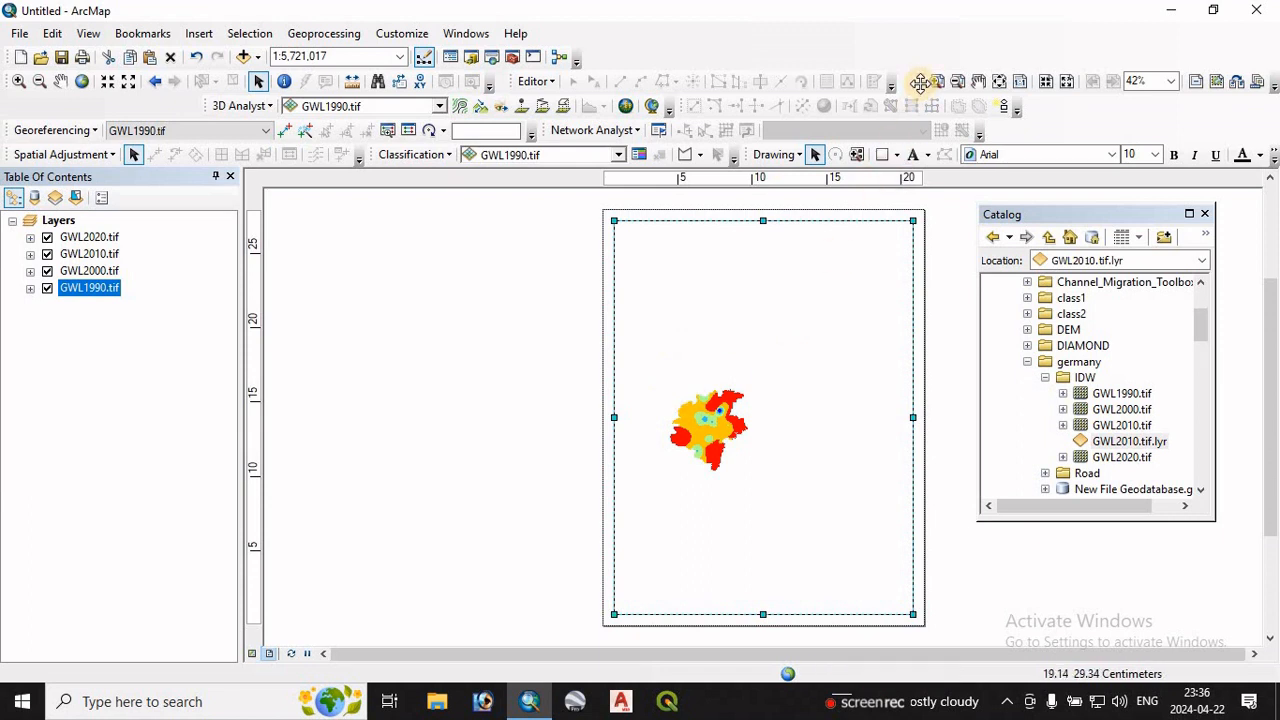
left_click(405, 35)
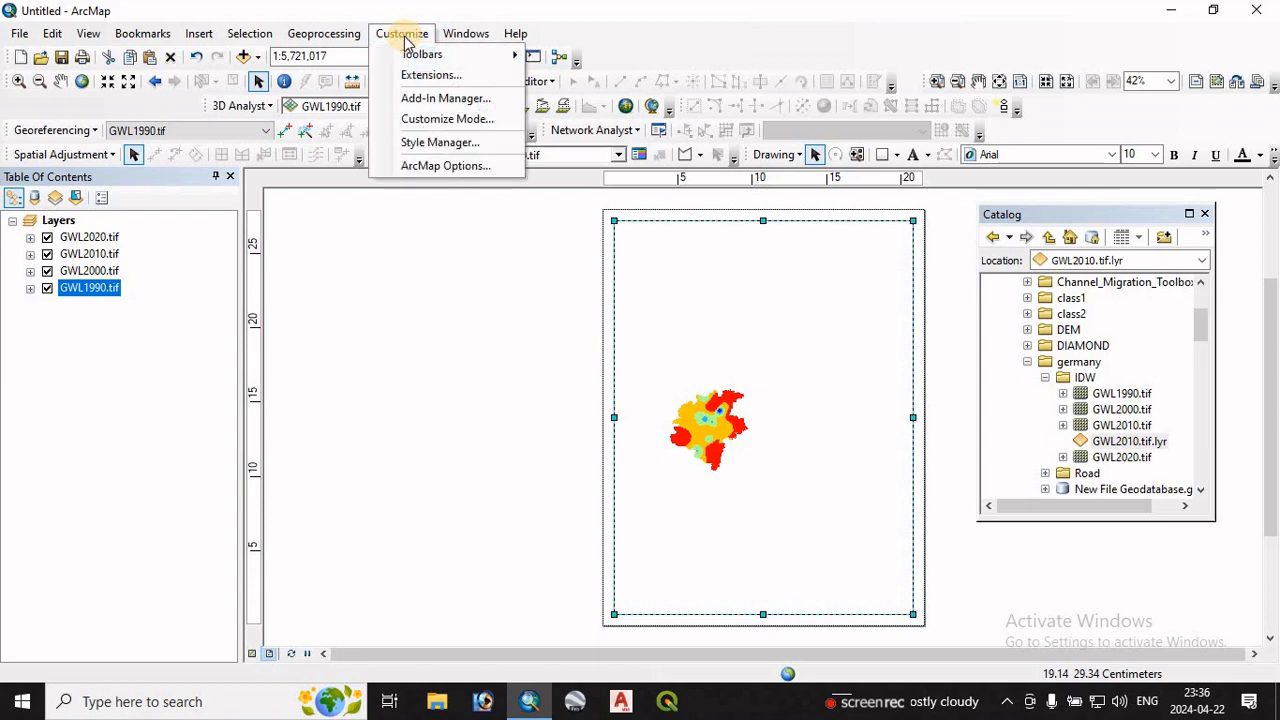
mouse_move(428, 54)
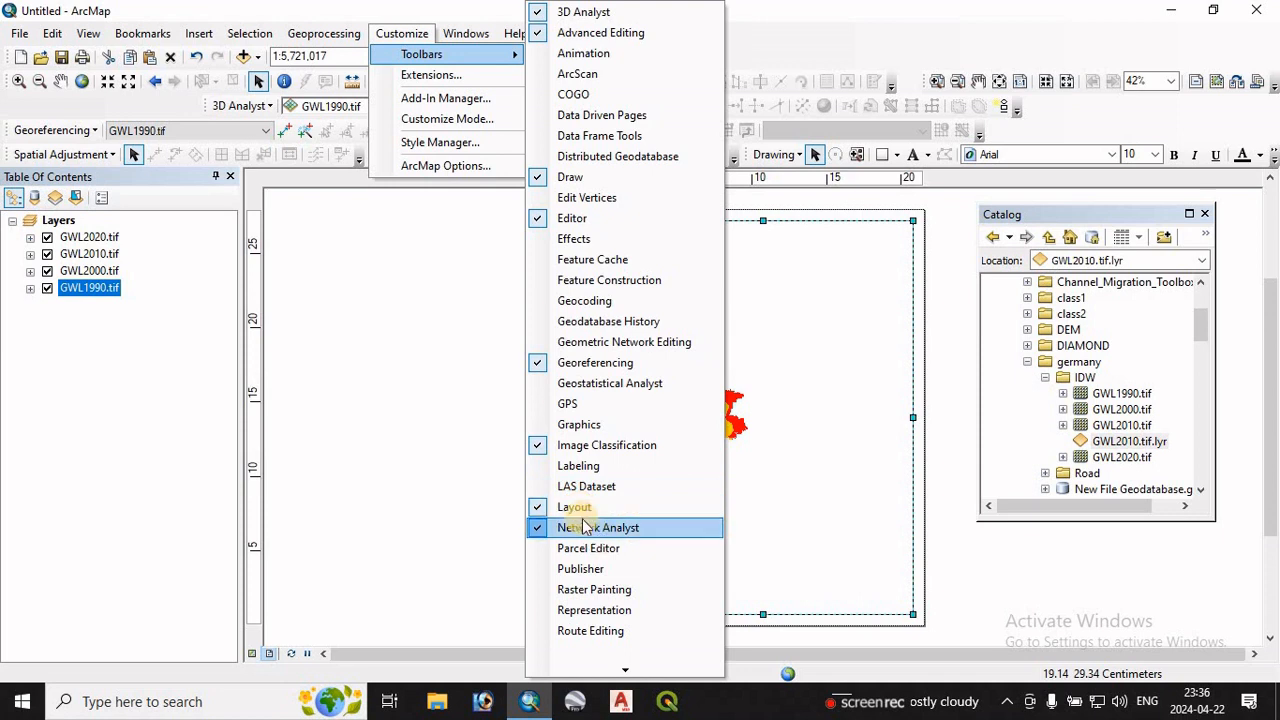
left_click(978, 82)
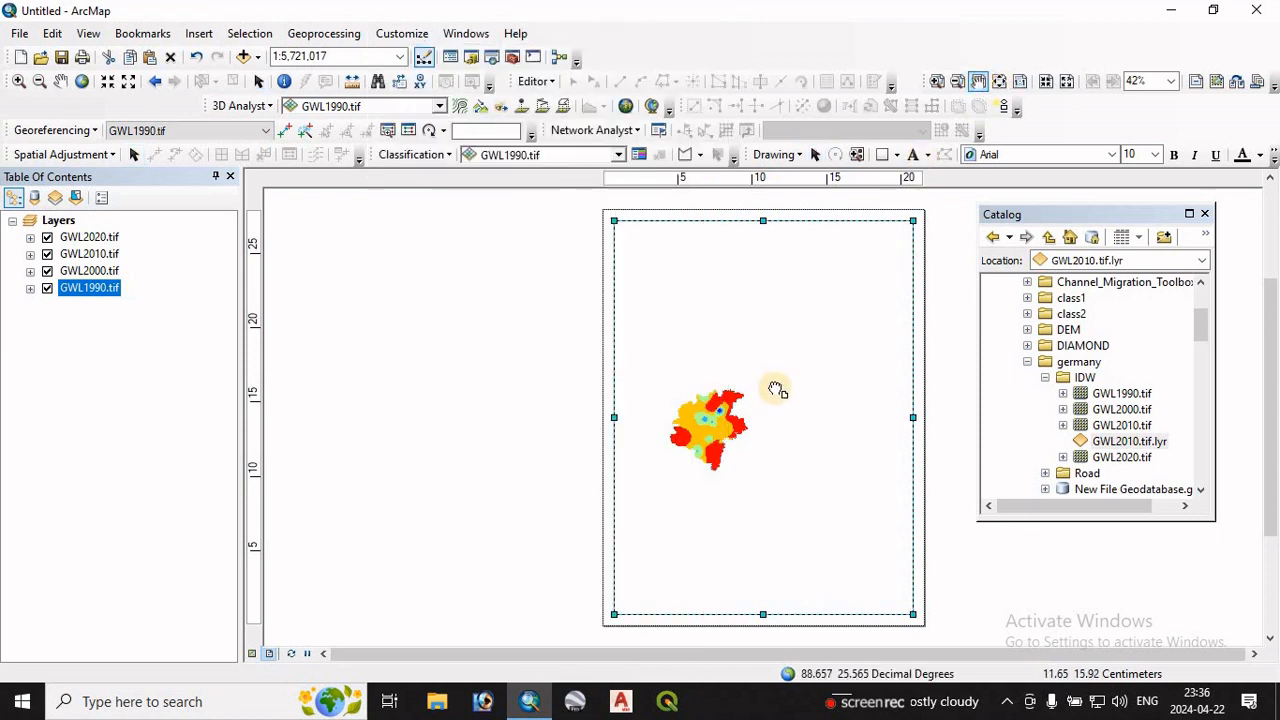
left_click_drag(774, 389, 612, 392)
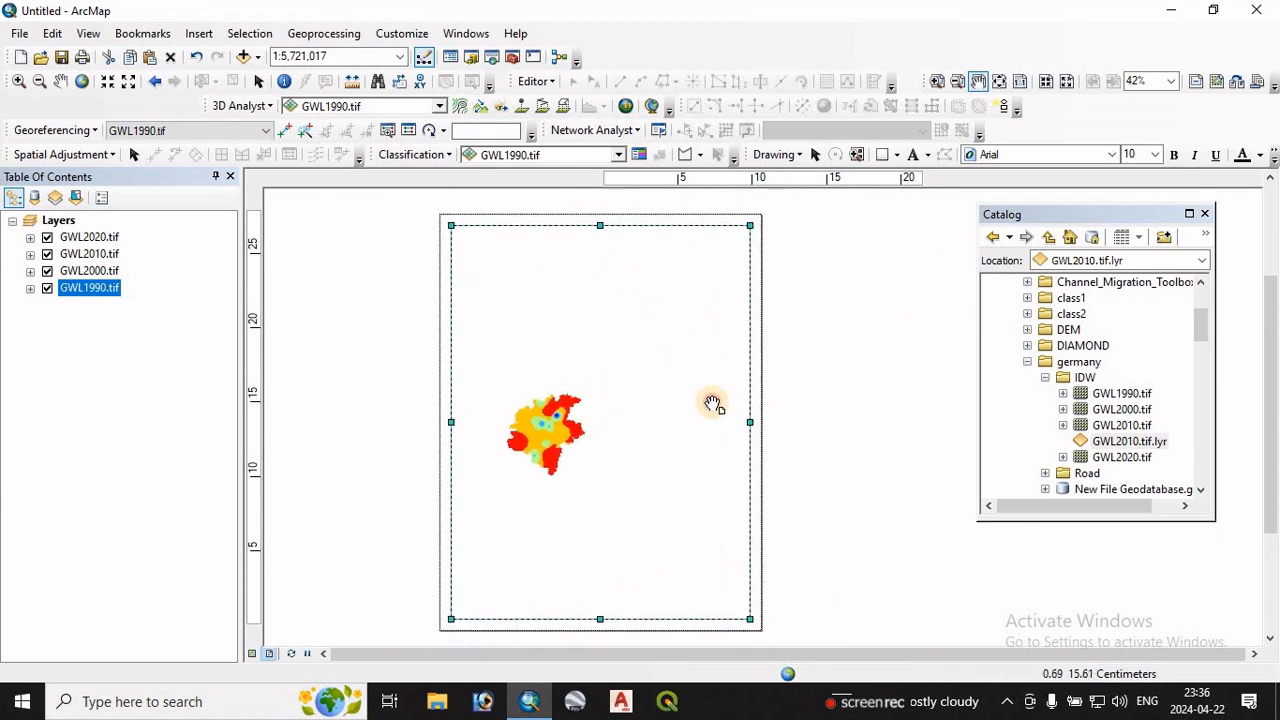
Step: Change the page layout to the ARCH A Landscape.mxd template from the architectural page sizes
left_click(1236, 86)
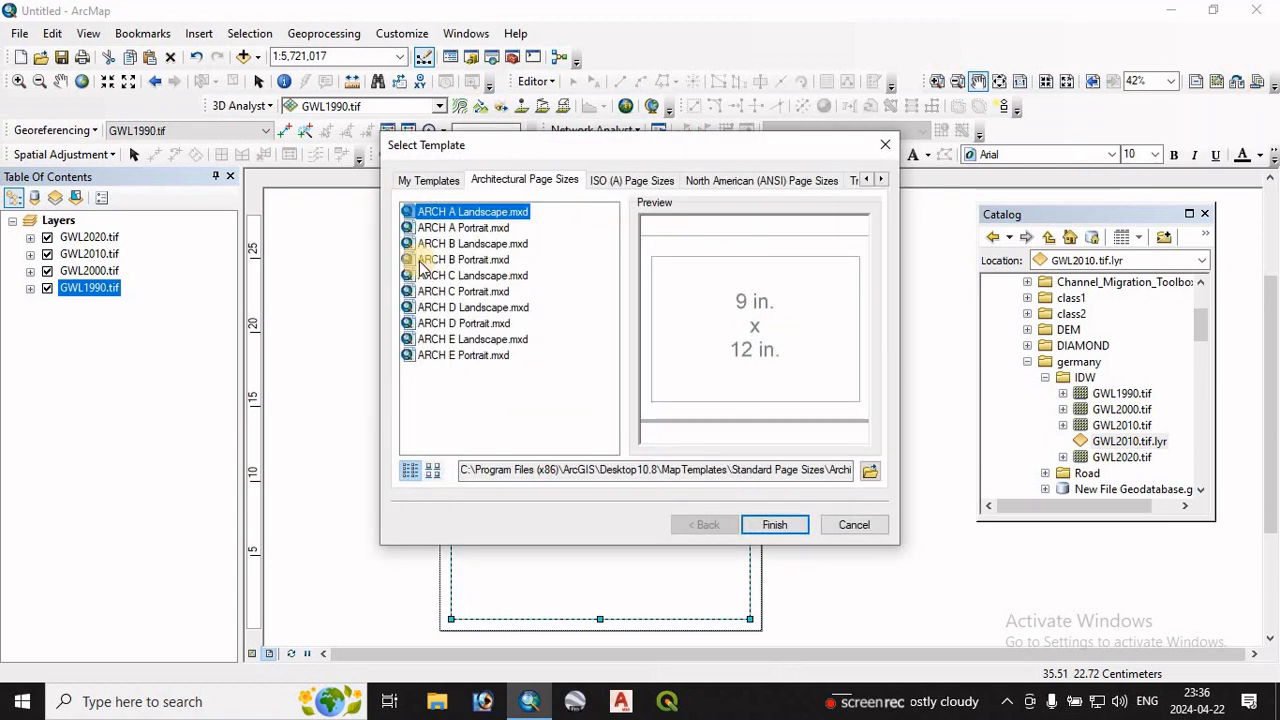
left_click(500, 186)
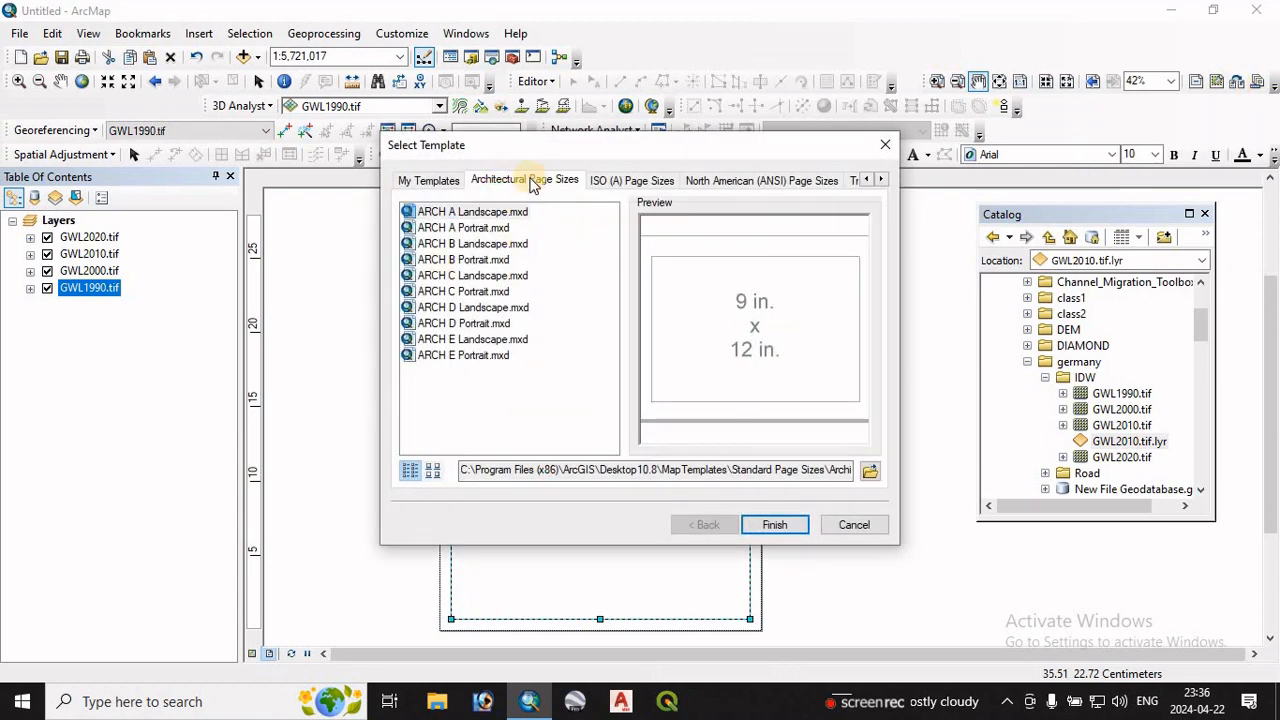
left_click(485, 213)
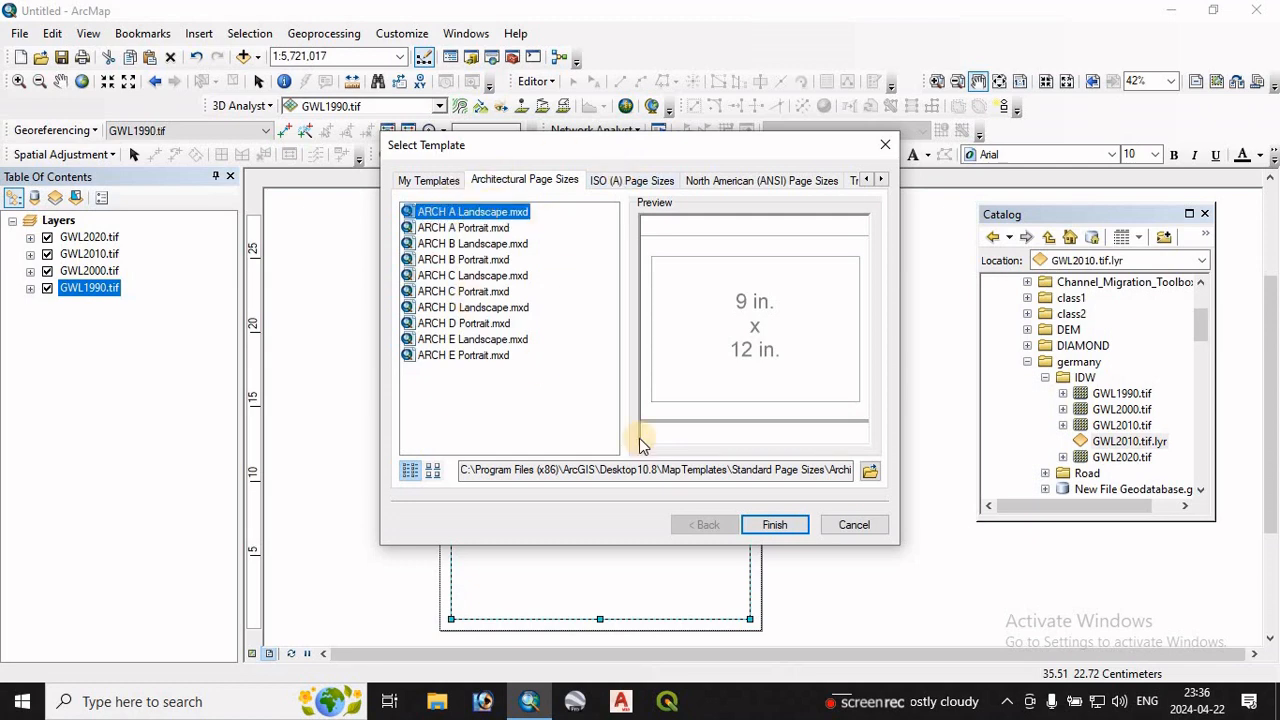
left_click(770, 527)
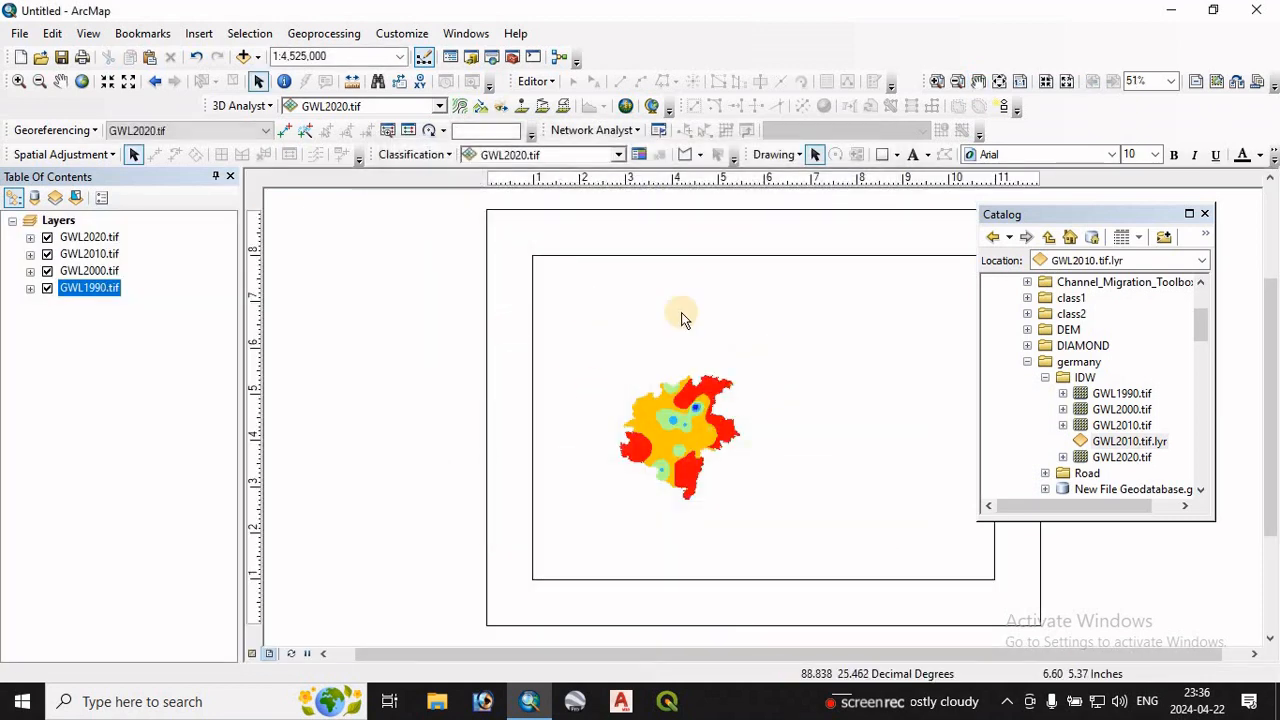
Step: Shrink the data frame to about 3.7 by 3.6 inches near the page's upper-left corner and fit the full map extent inside it
left_click(716, 438)
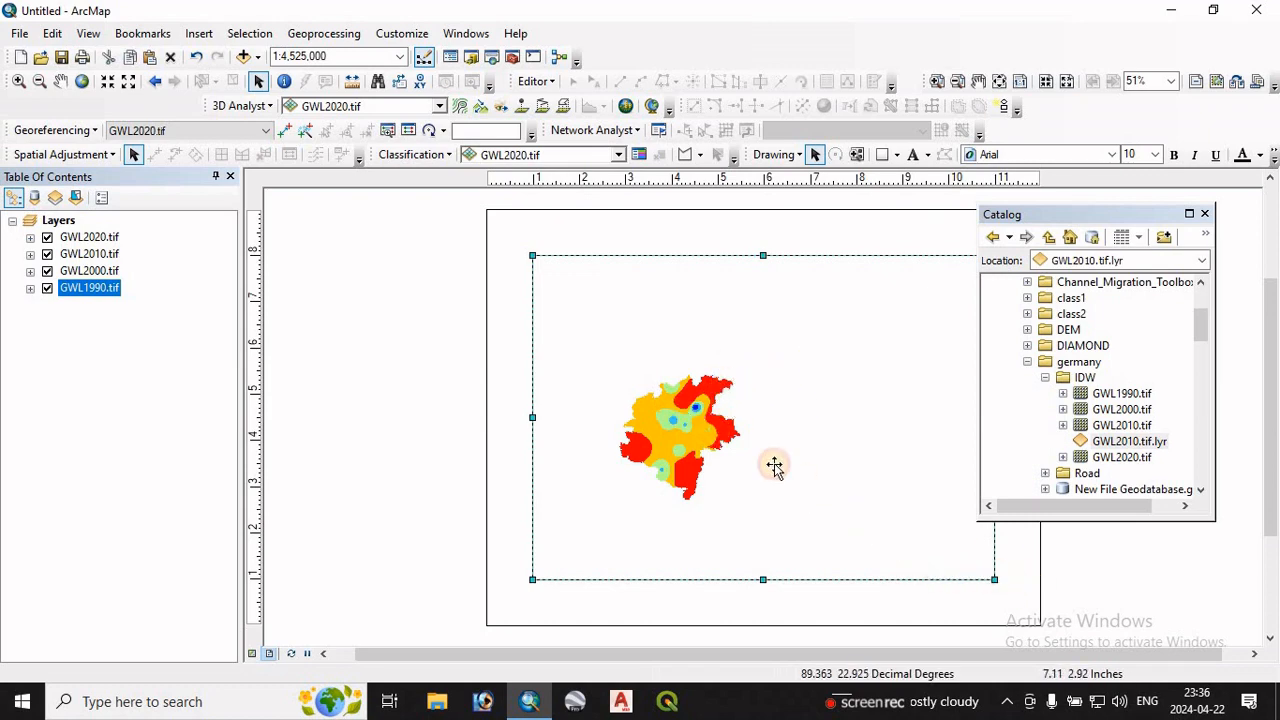
left_click_drag(775, 466, 700, 377)
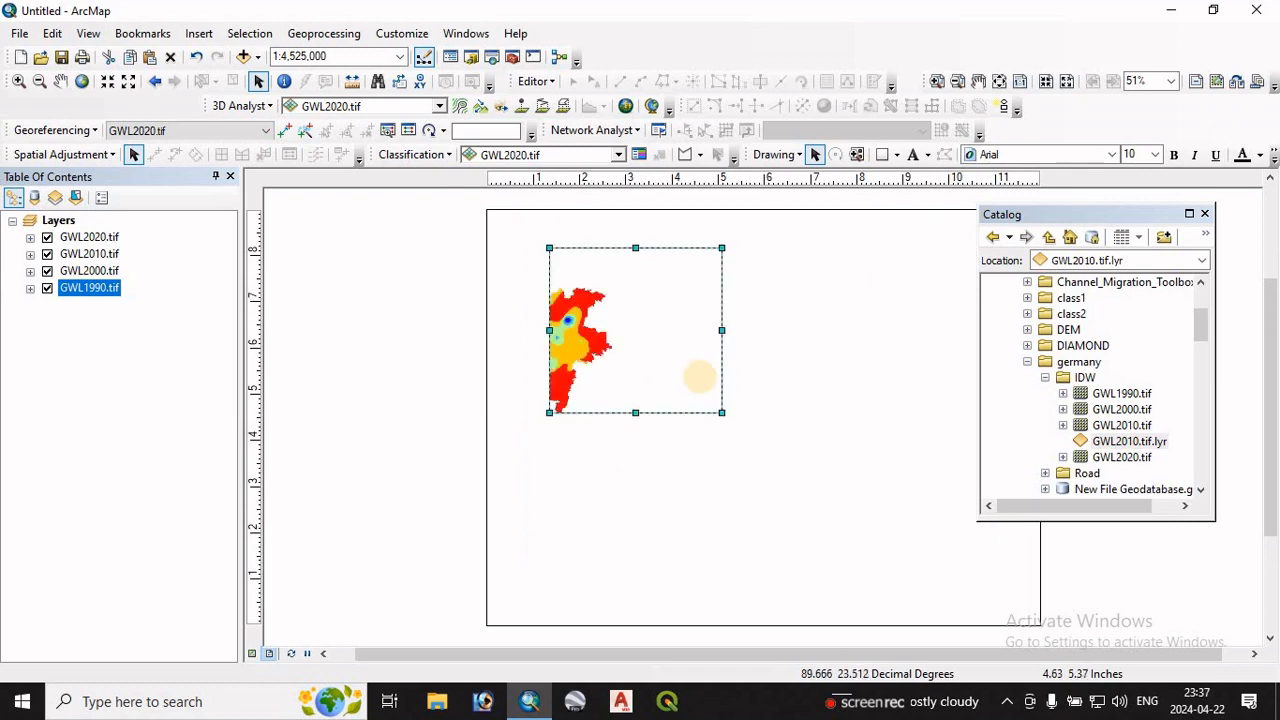
left_click(62, 84)
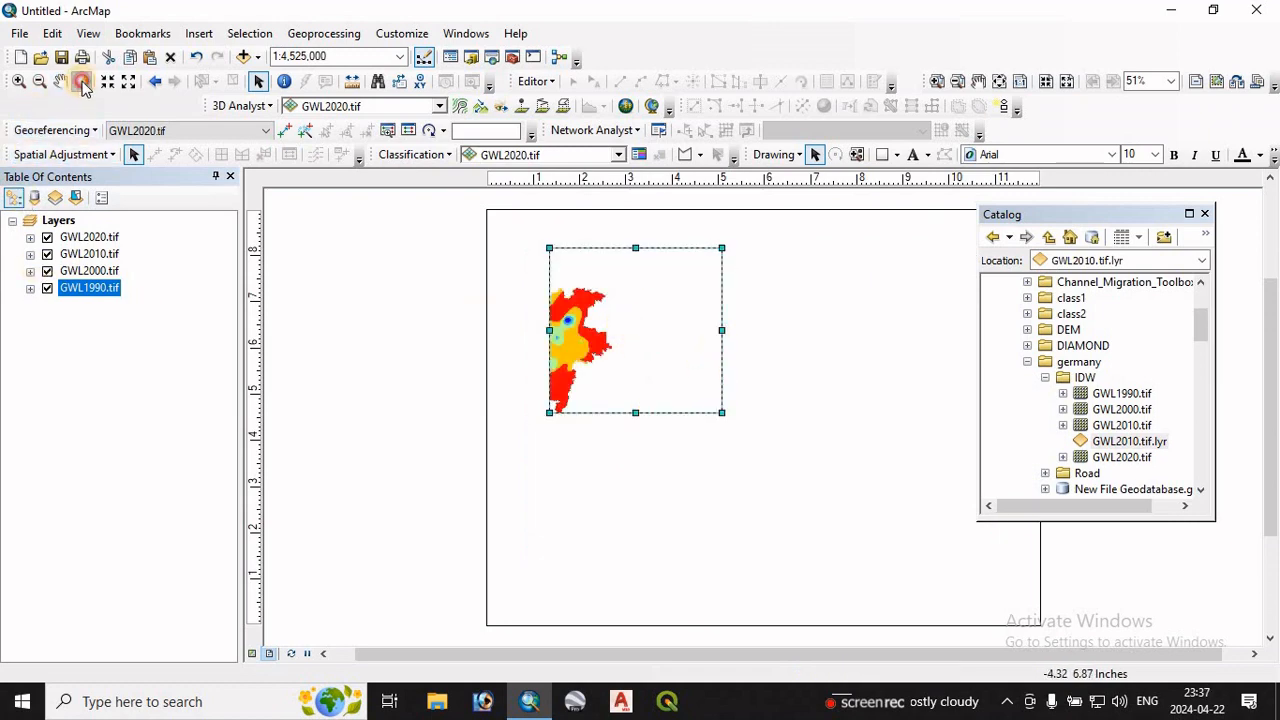
left_click(82, 82)
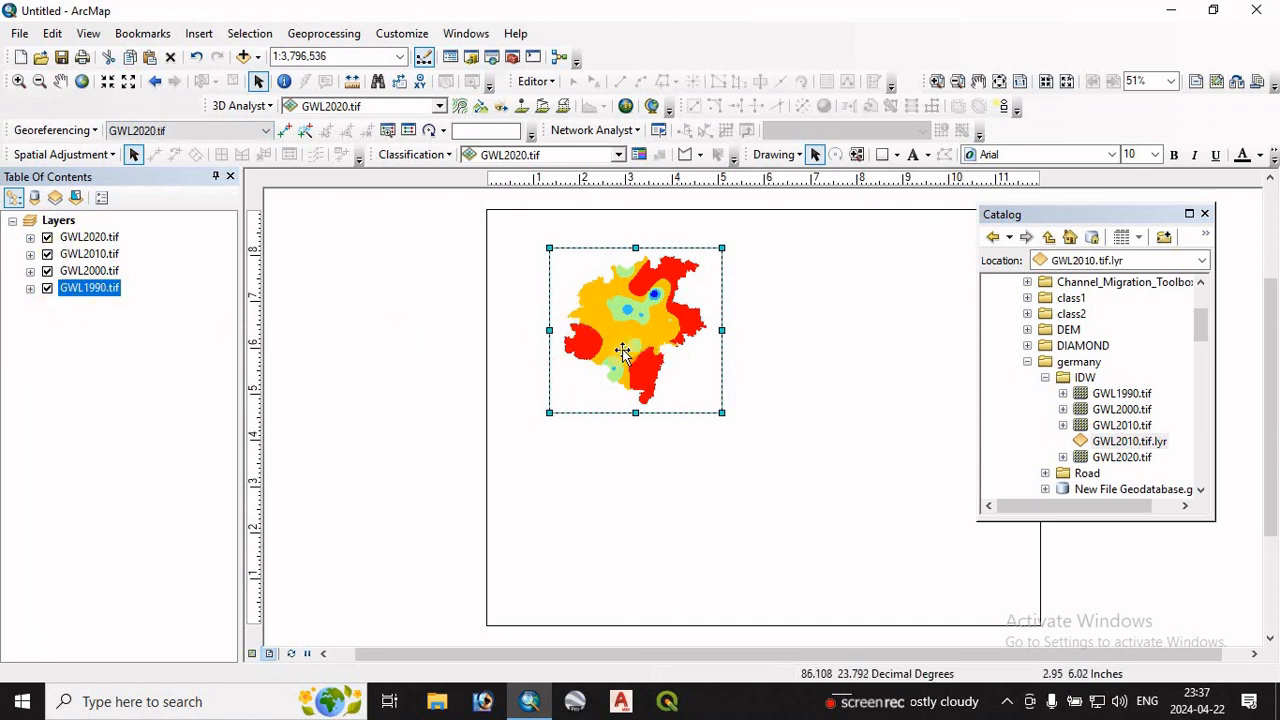
left_click(79, 245)
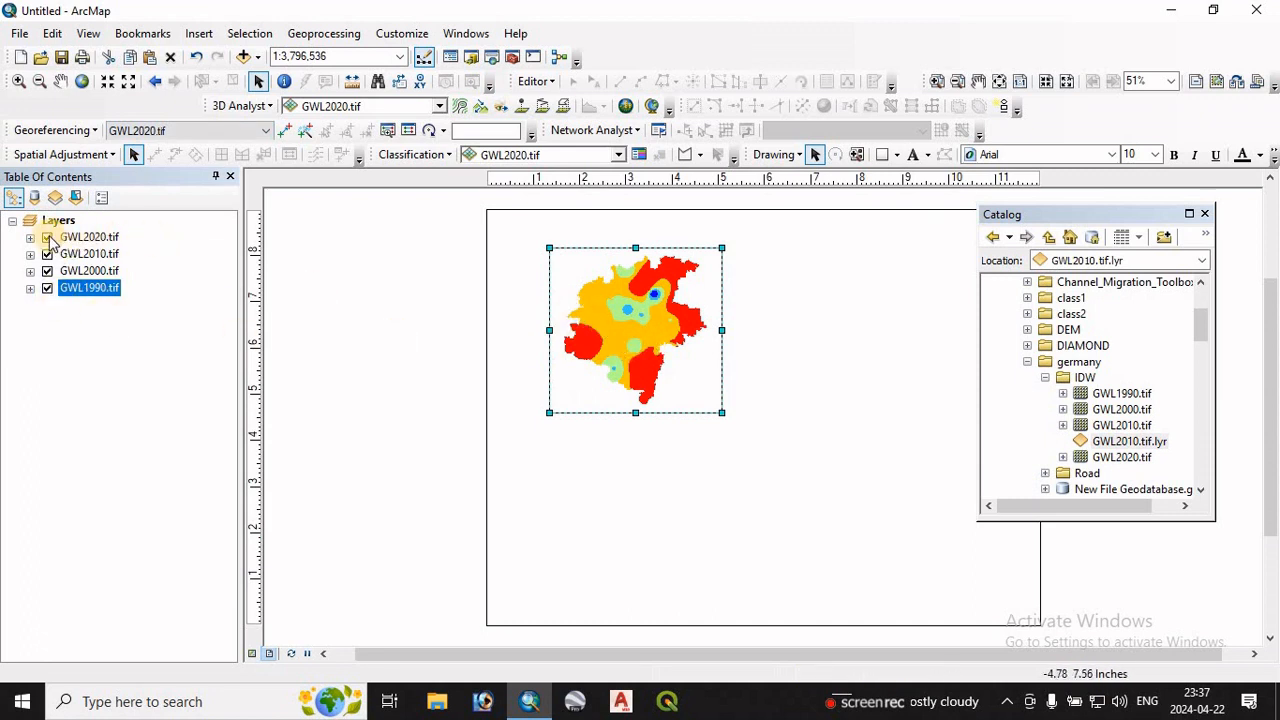
Step: Turn off the GWL2020, GWL2010 and GWL2000 layers so the data frame shows only GWL1990
left_click(47, 238)
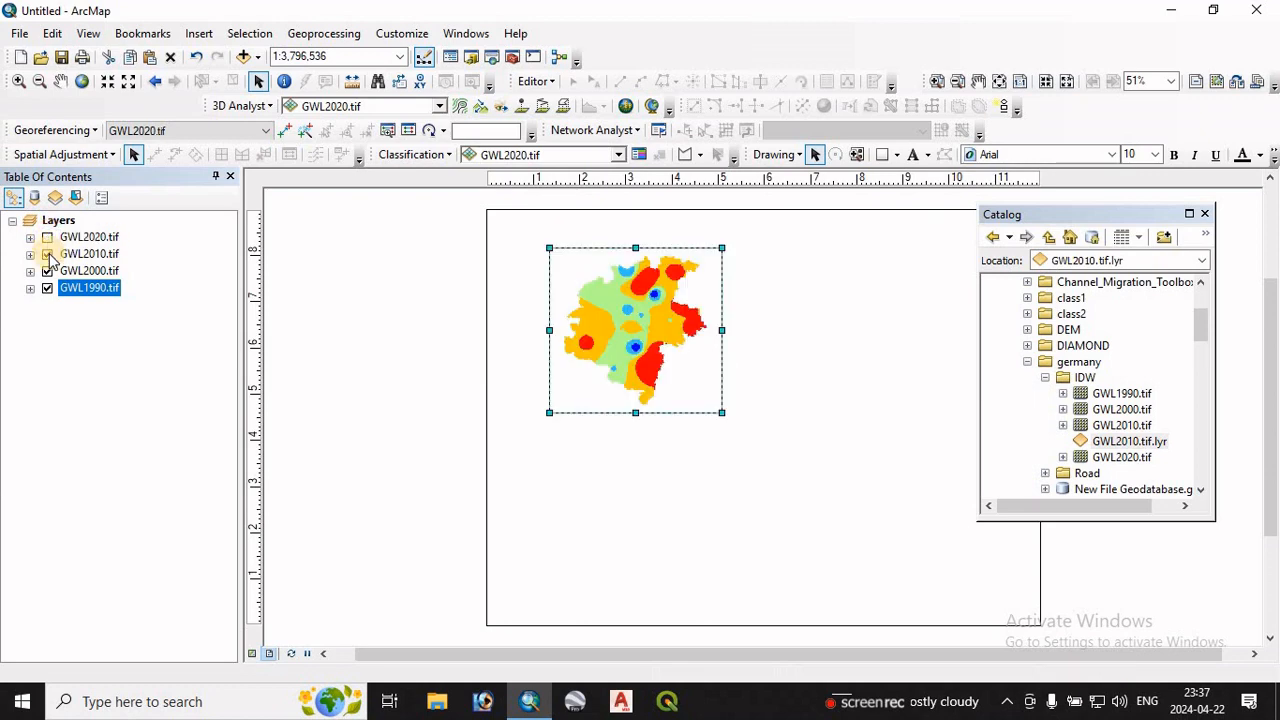
left_click(47, 254)
left_click(47, 271)
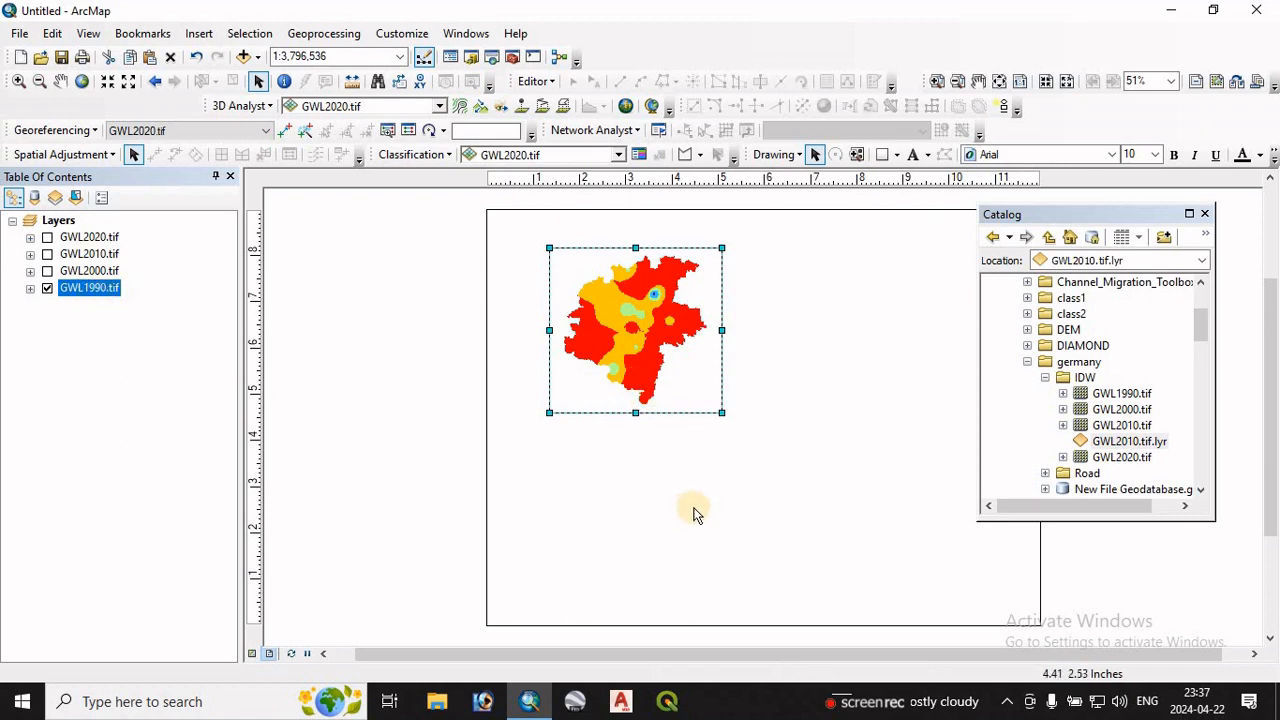
Step: Duplicate the GWL1990 data frame and place the copy beside the original in the page's upper-right area
right_click(609, 340)
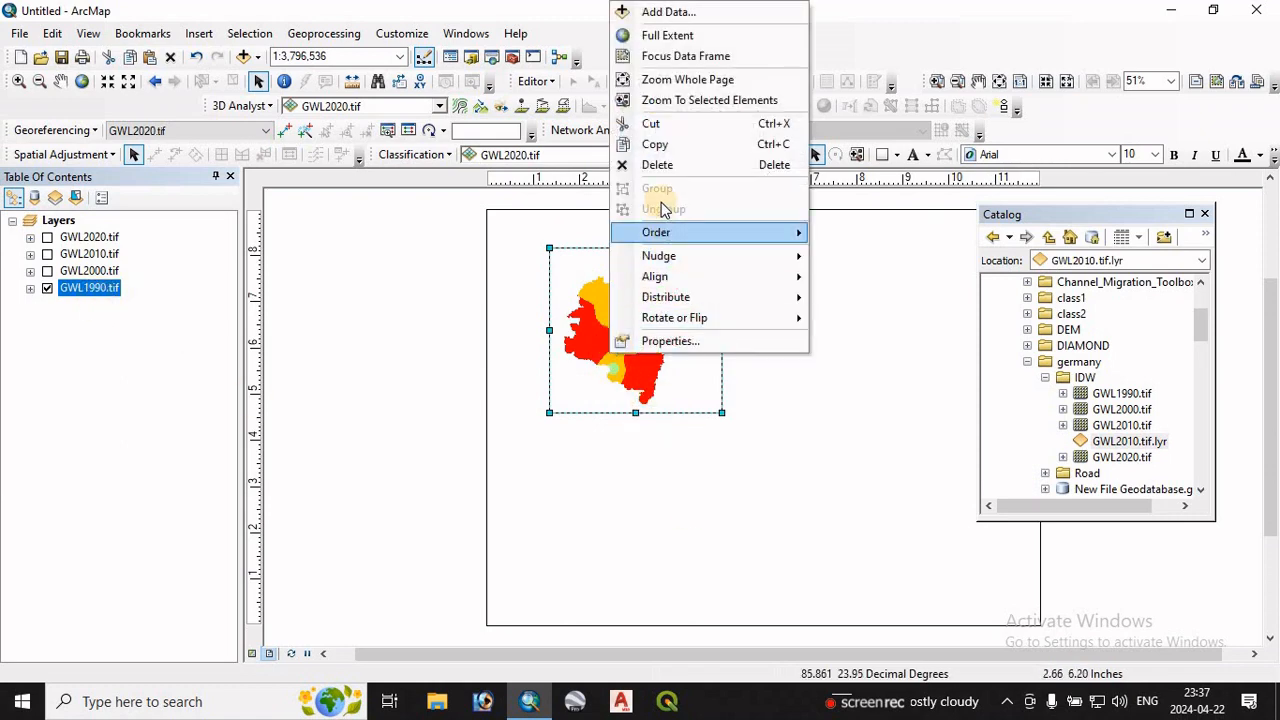
left_click(659, 146)
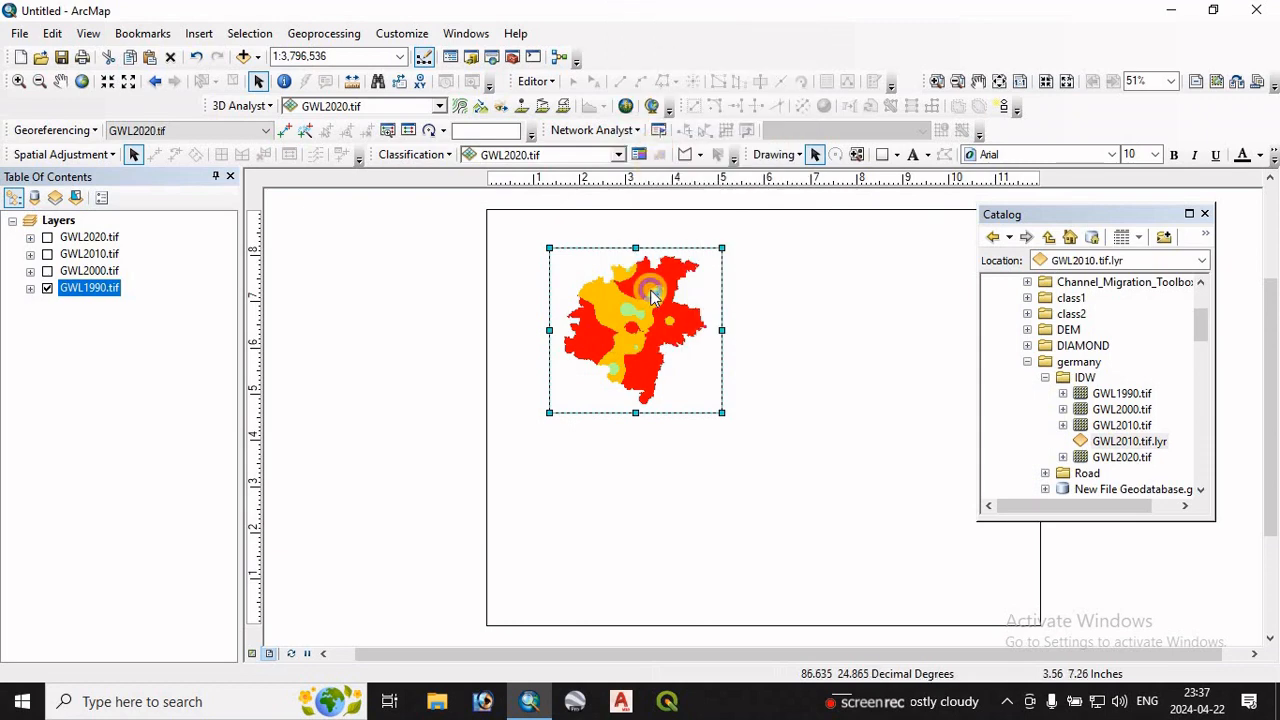
right_click(651, 292)
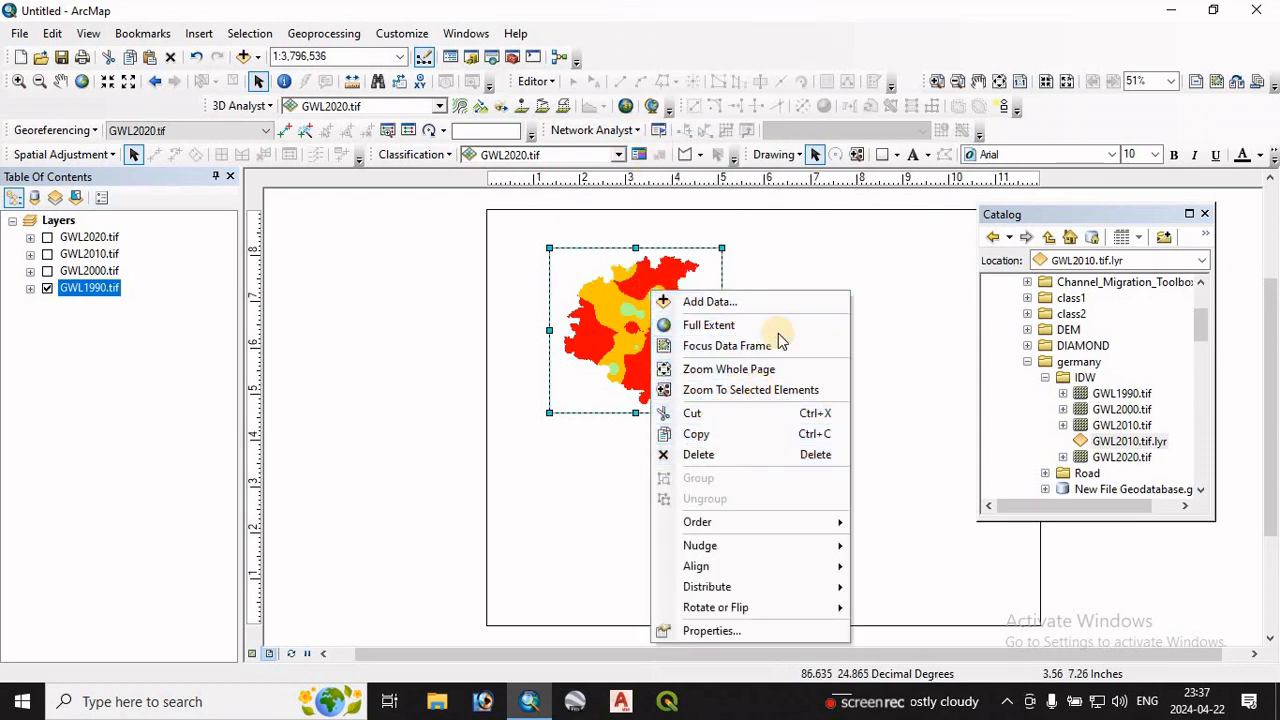
left_click(831, 256)
right_click(831, 257)
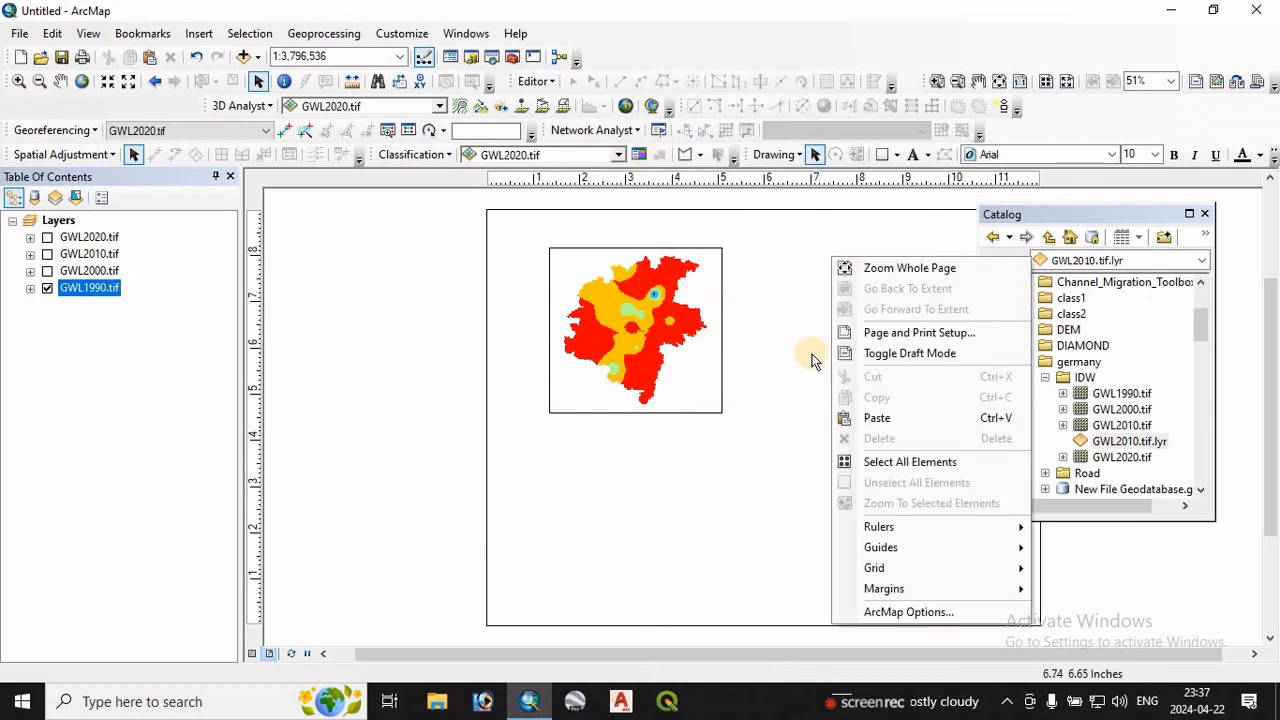
left_click(877, 418)
left_click_drag(643, 323, 840, 315)
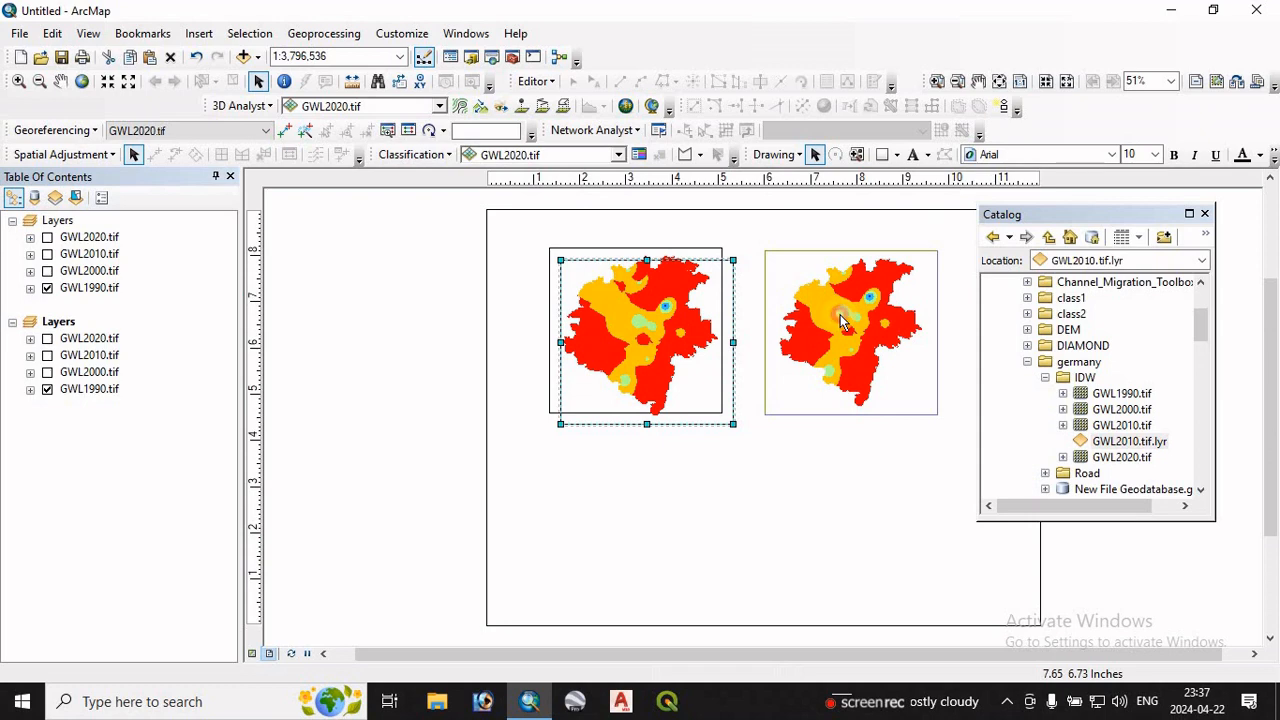
left_click(840, 318)
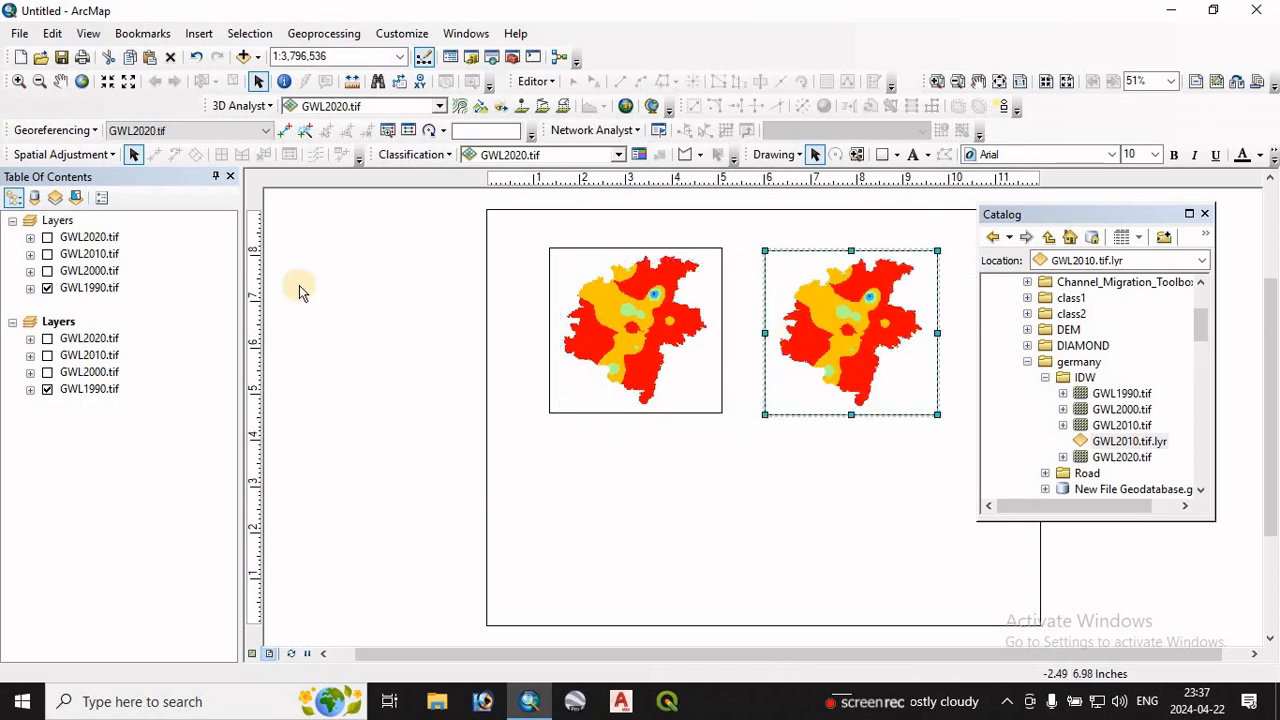
Step: Switch the second data frame's visible layer from GWL1990 to GWL2000
left_click(68, 324)
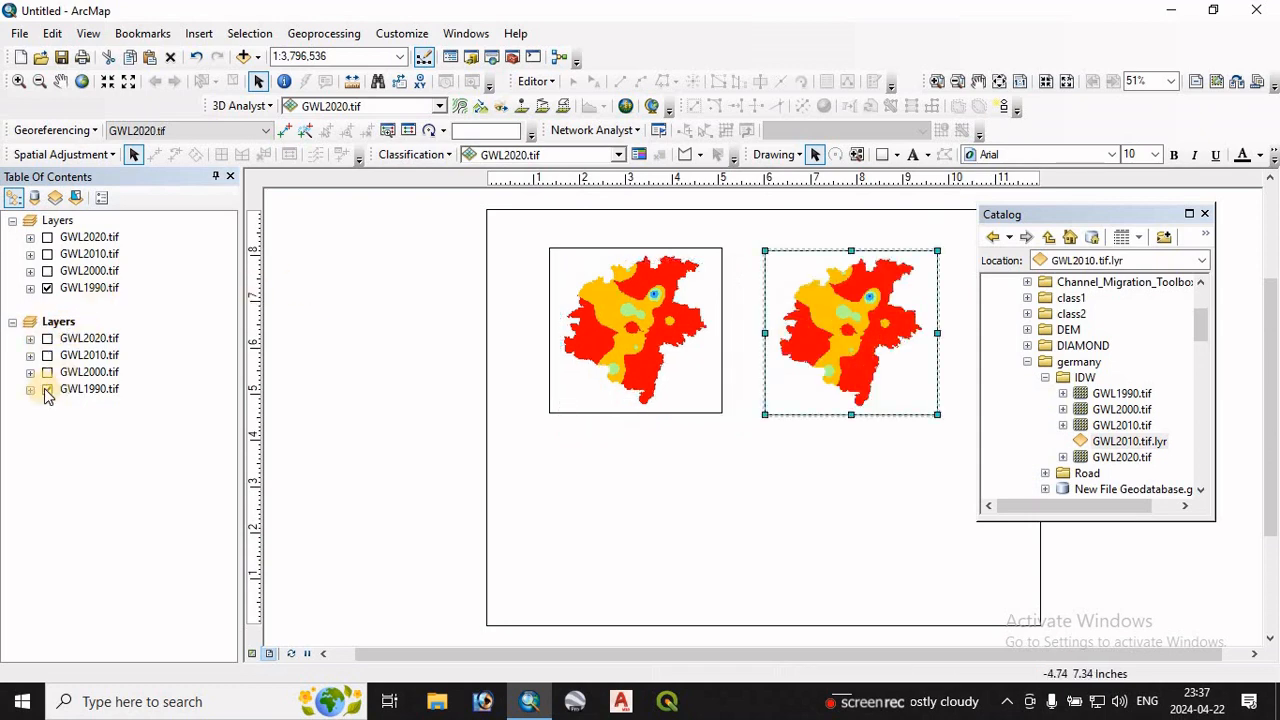
left_click(47, 389)
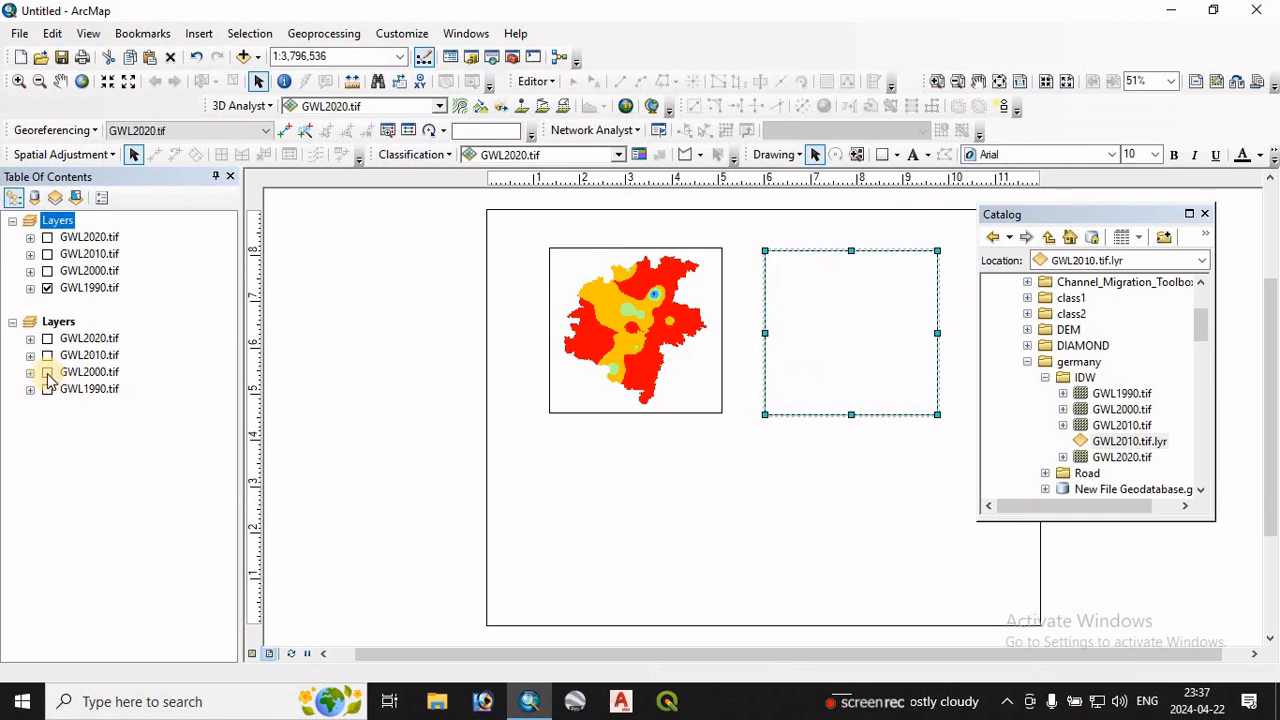
left_click(47, 372)
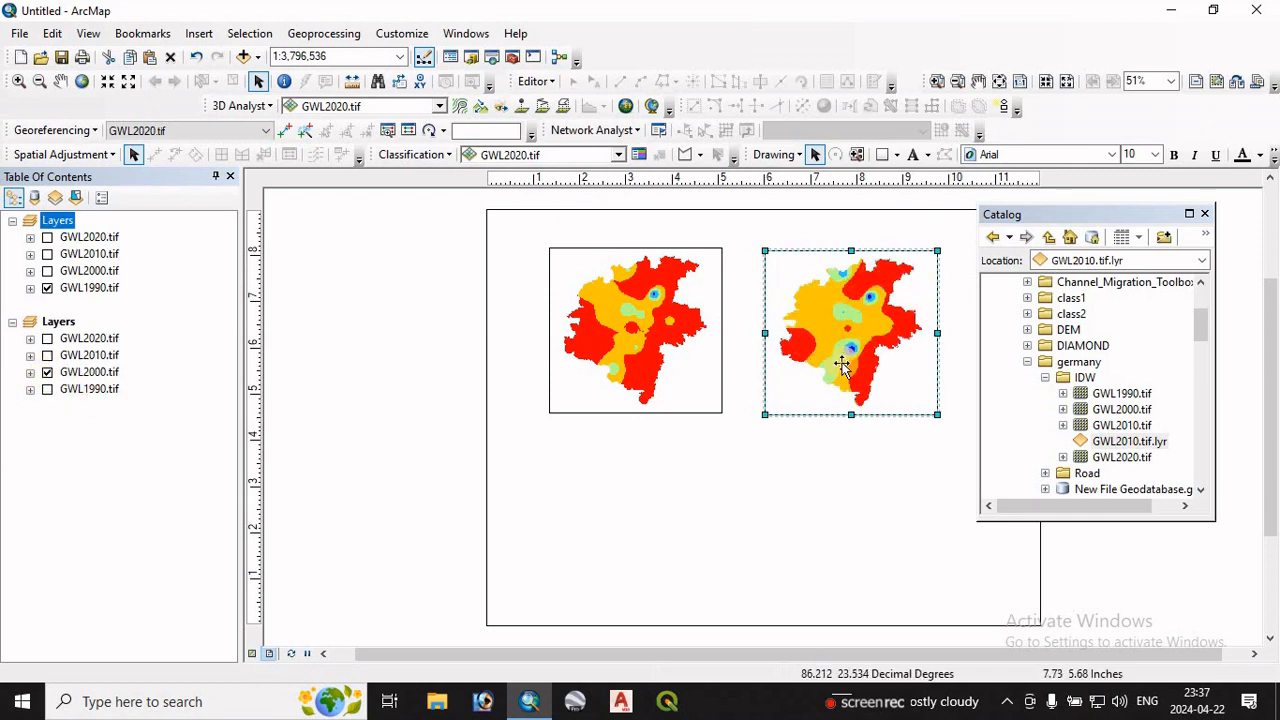
Step: Duplicate the GWL2000 data frame, place the copy below the GWL1990 map, and show GWL2010 in it instead of GWL2000
right_click(832, 331)
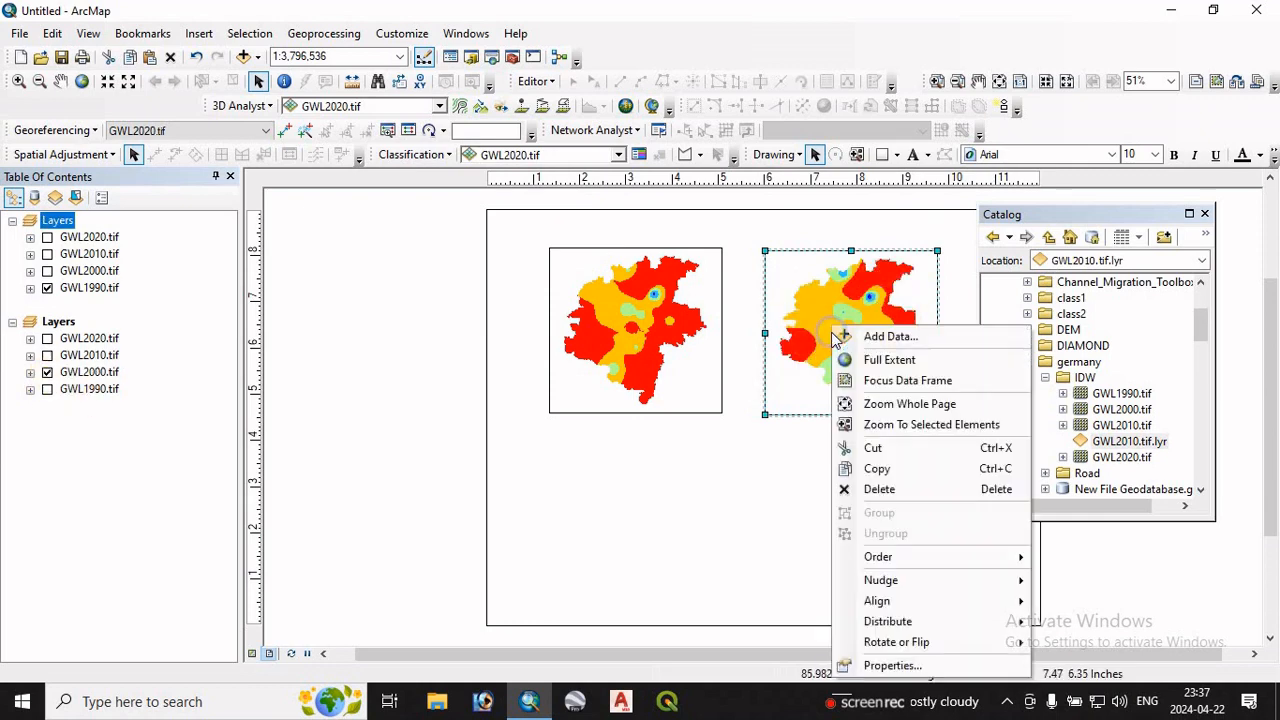
left_click(879, 470)
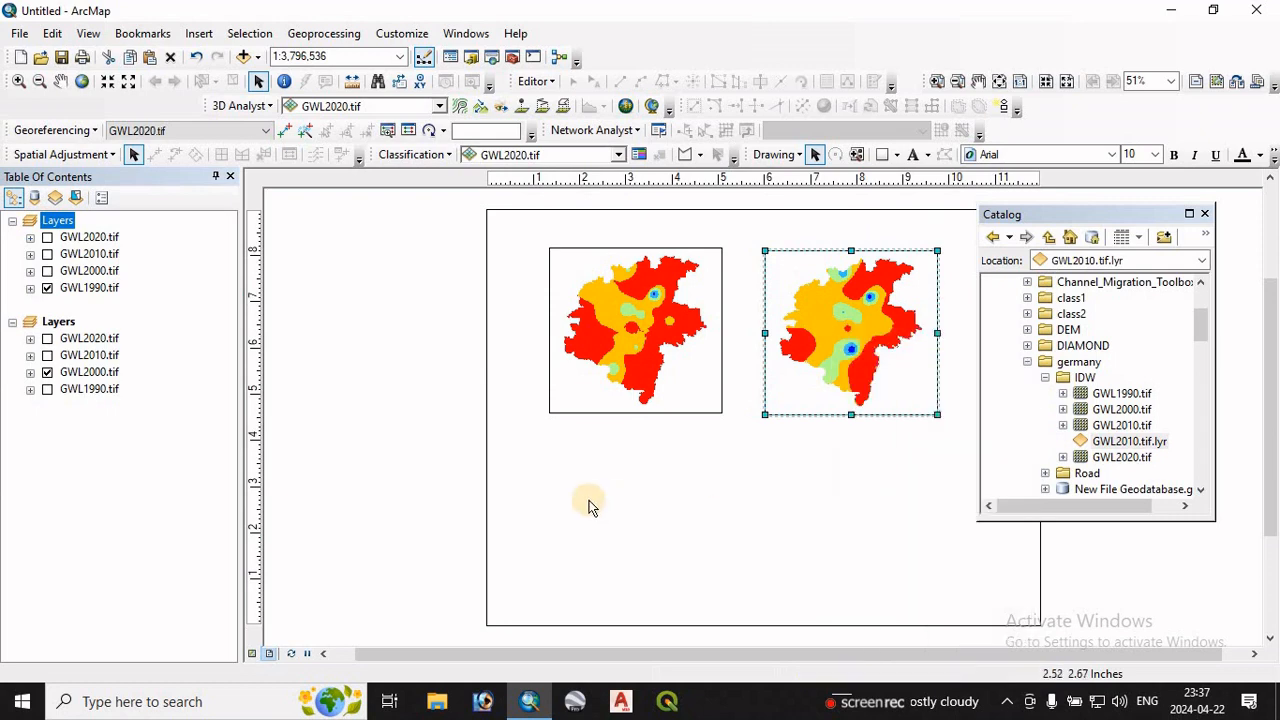
right_click(585, 497)
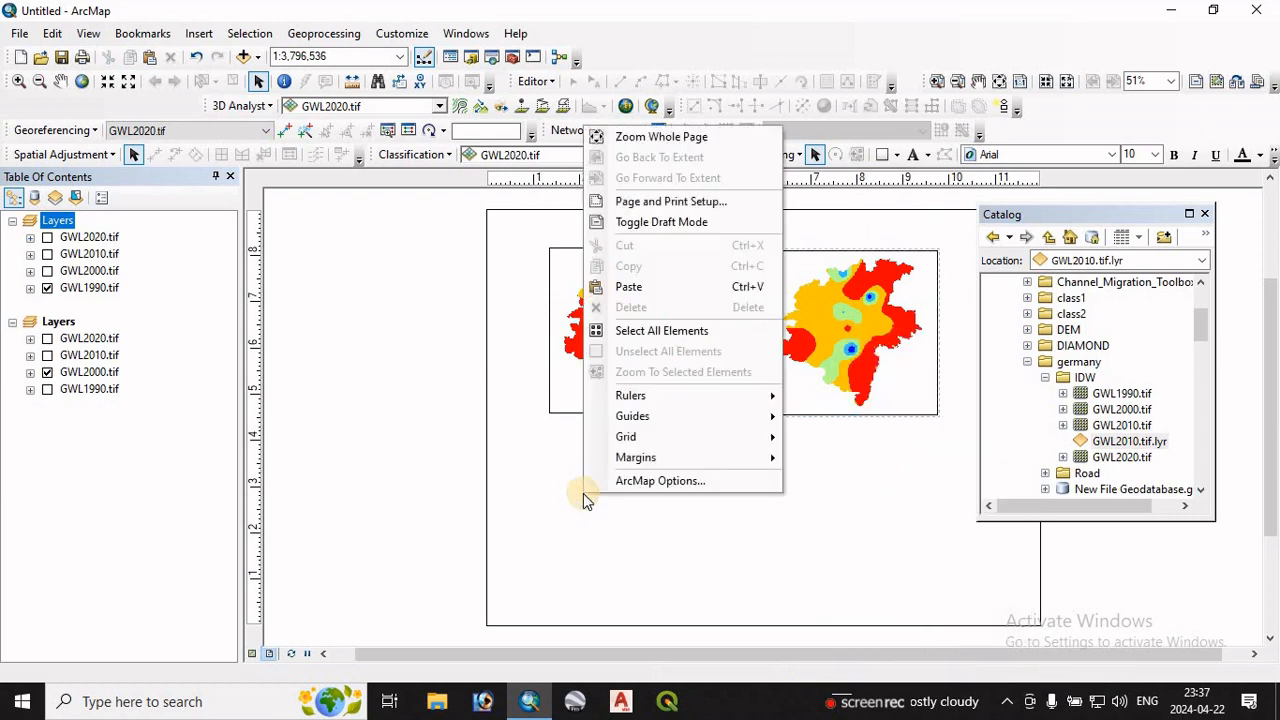
left_click(585, 443)
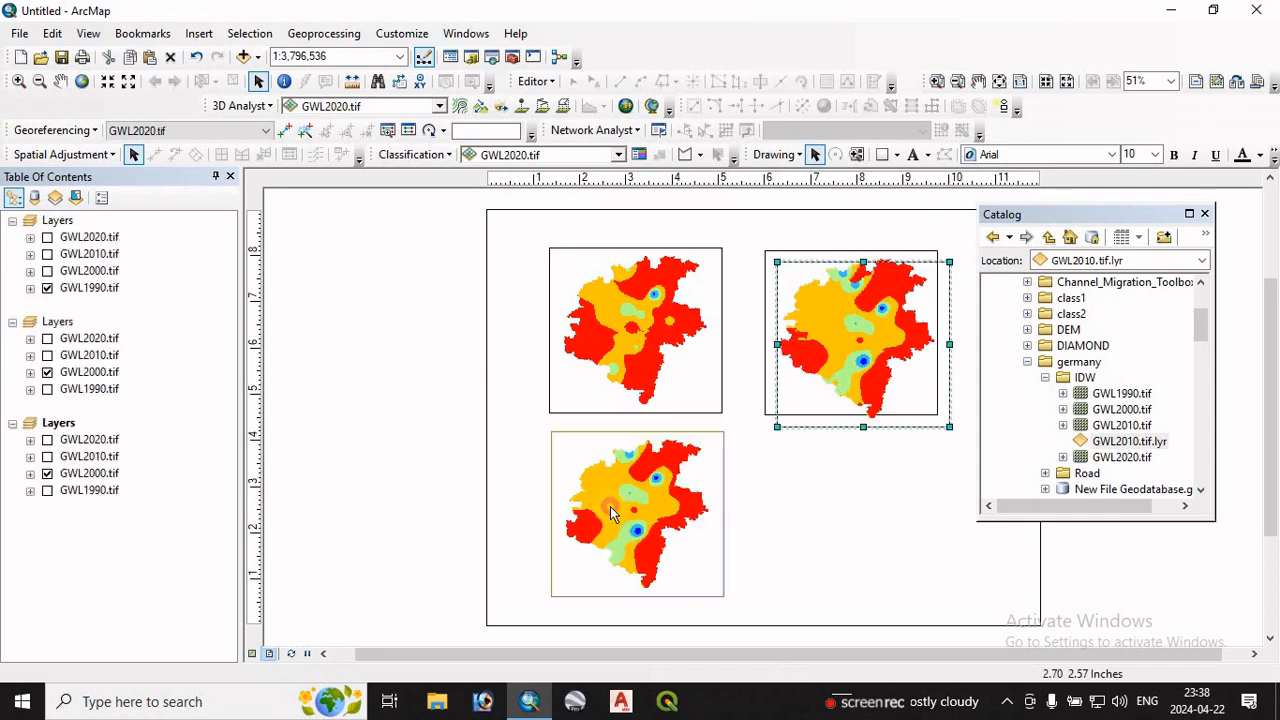
left_click(610, 504)
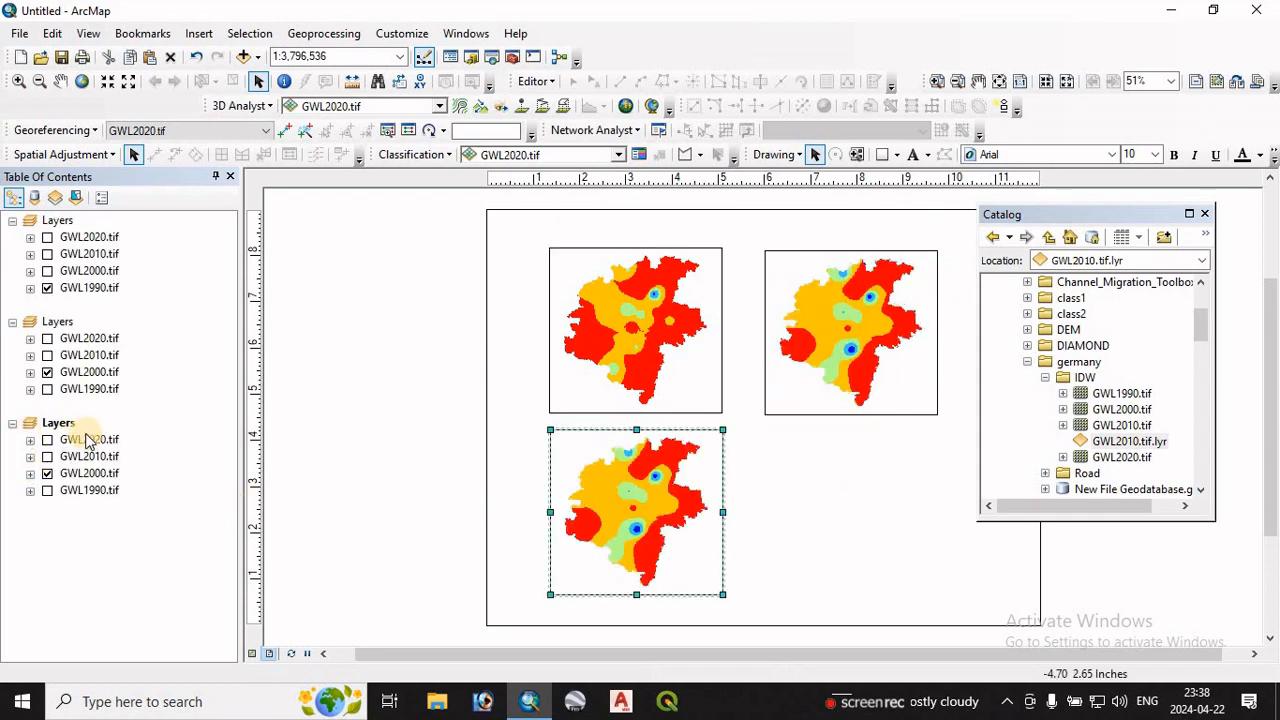
left_click(47, 473)
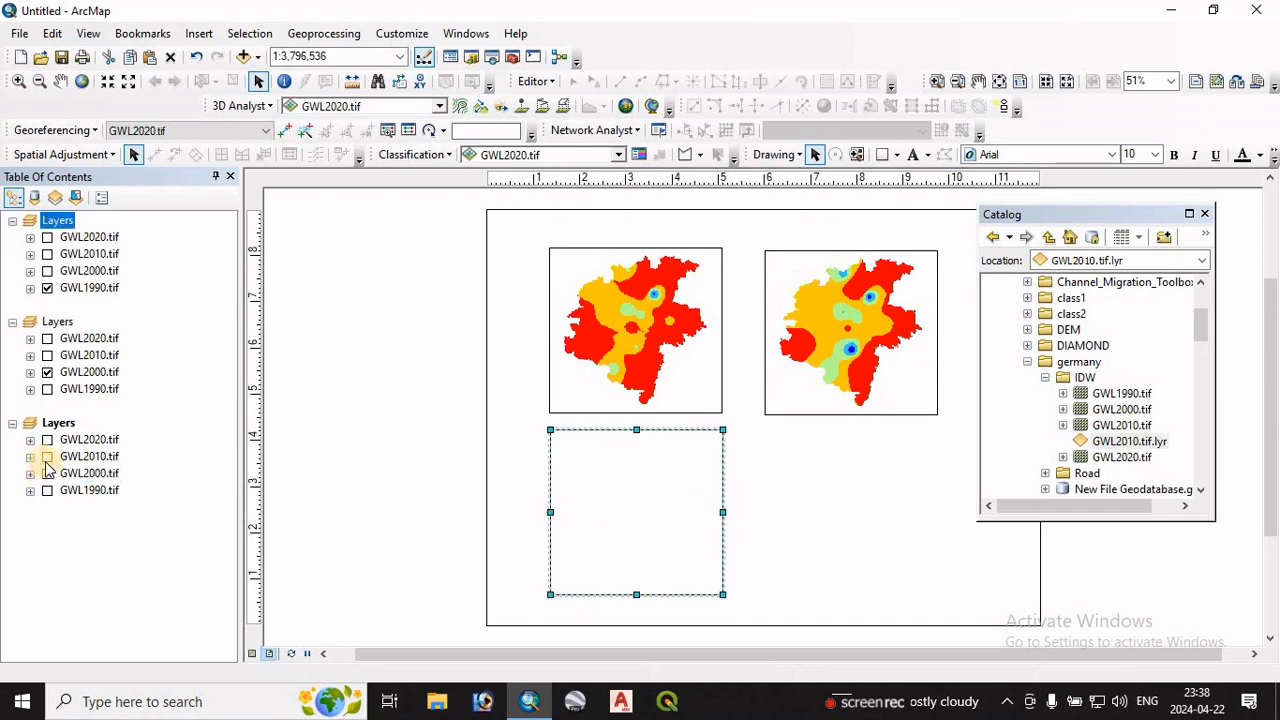
left_click(47, 456)
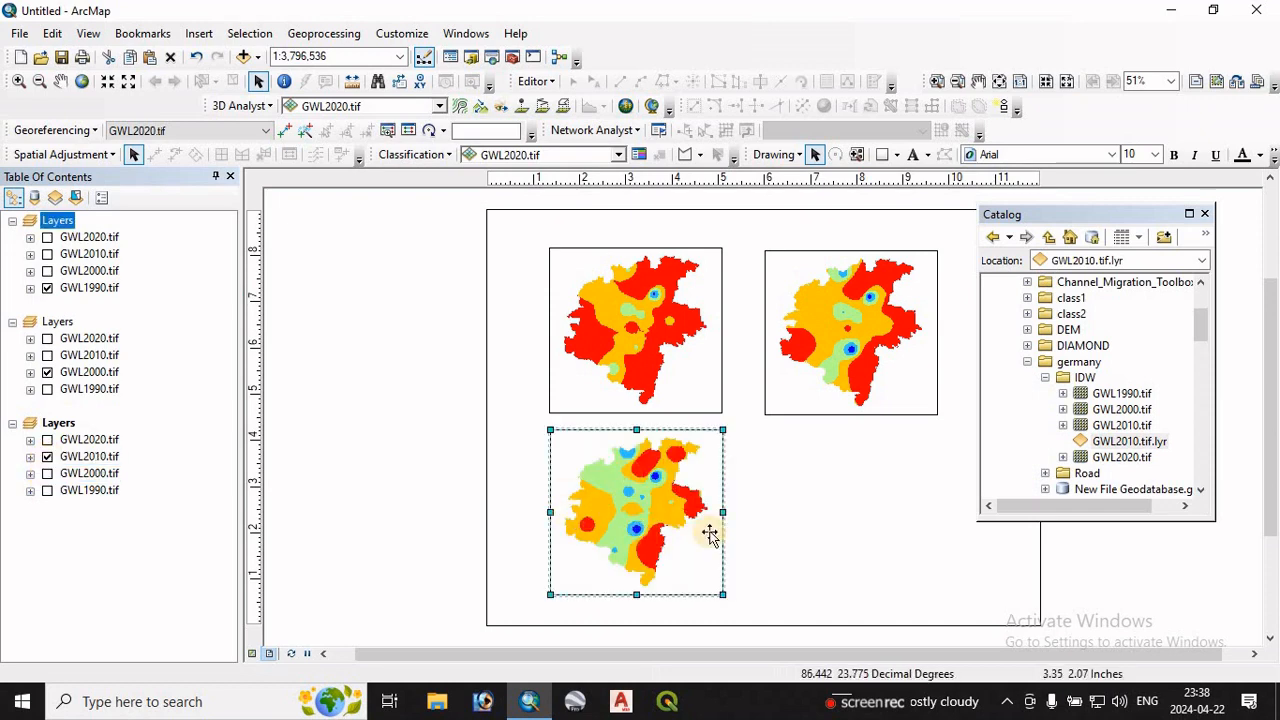
Step: Duplicate the GWL2010 data frame, place the copy below the GWL2000 map, and show GWL2020 in it instead of GWL2010
right_click(638, 512)
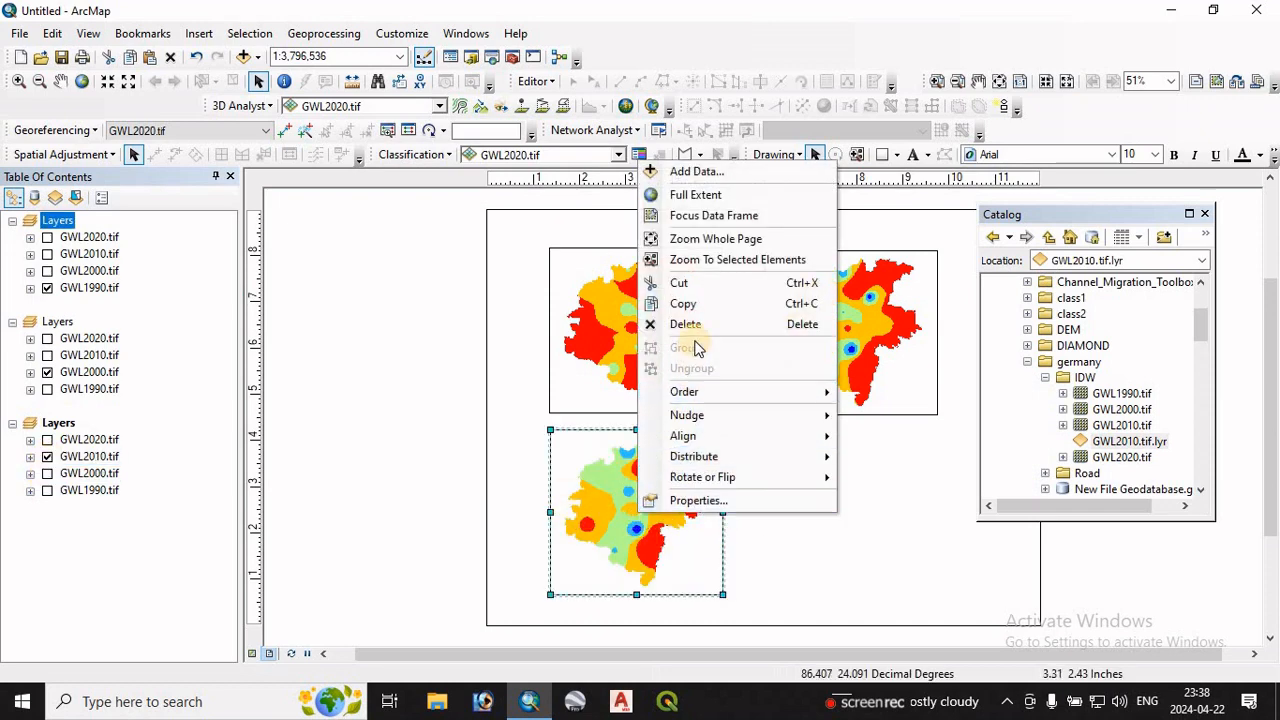
left_click(700, 304)
right_click(790, 470)
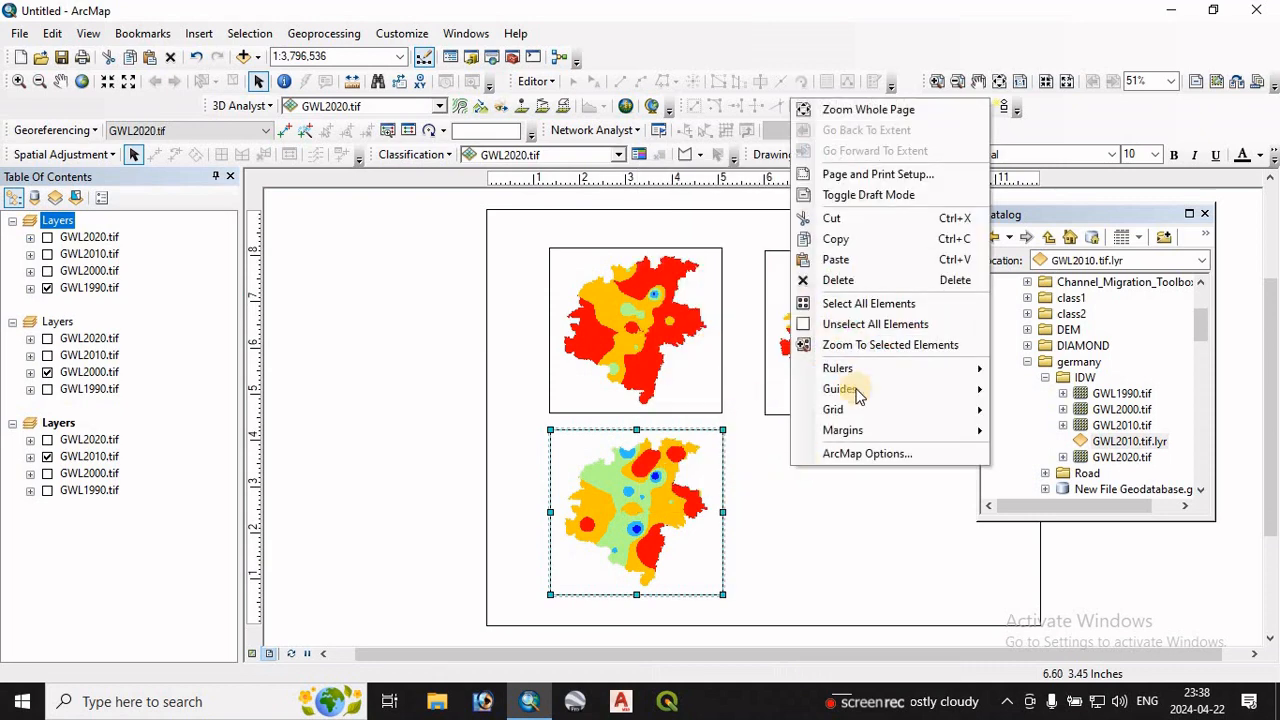
left_click(822, 260)
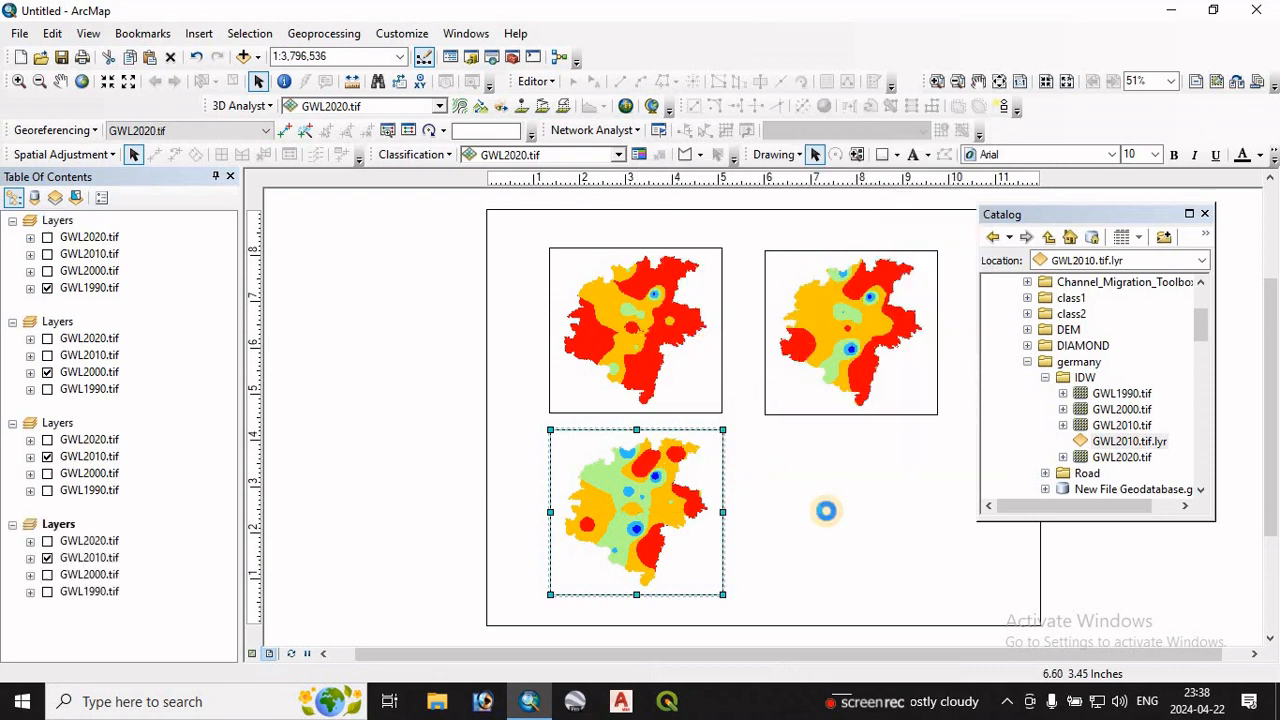
left_click_drag(677, 513, 851, 504)
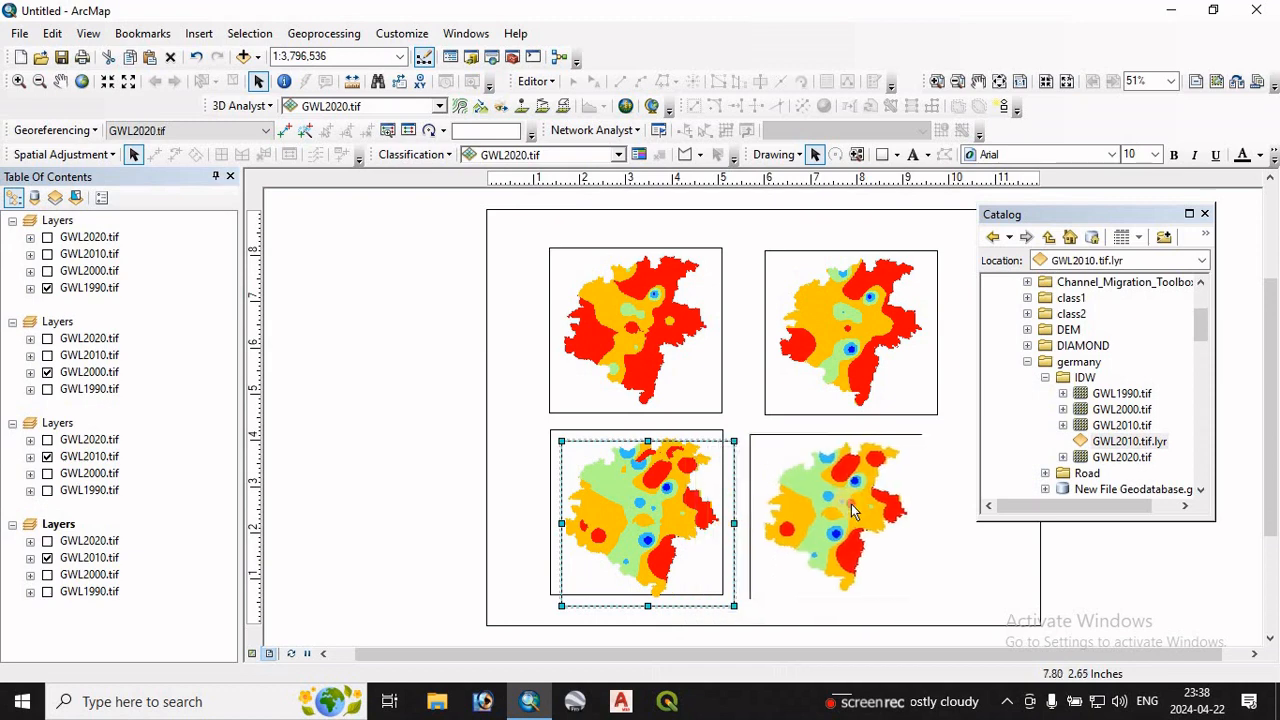
left_click(864, 508)
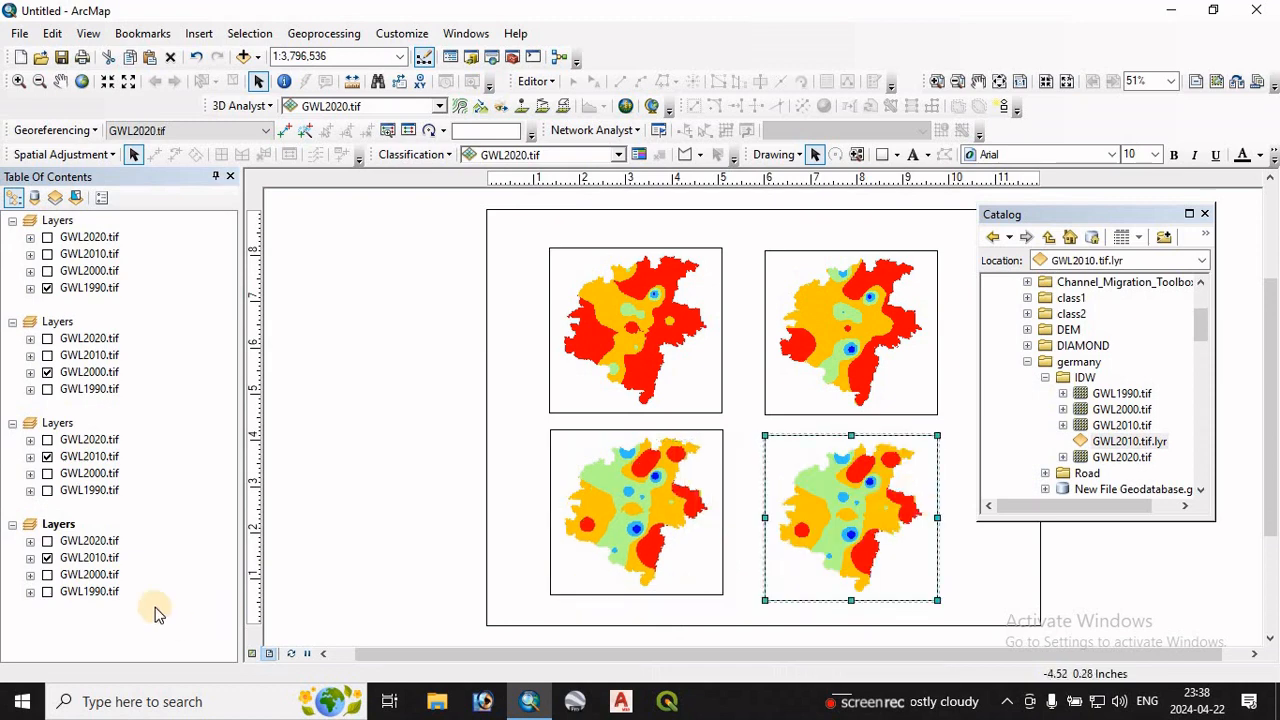
left_click(47, 557)
left_click(47, 540)
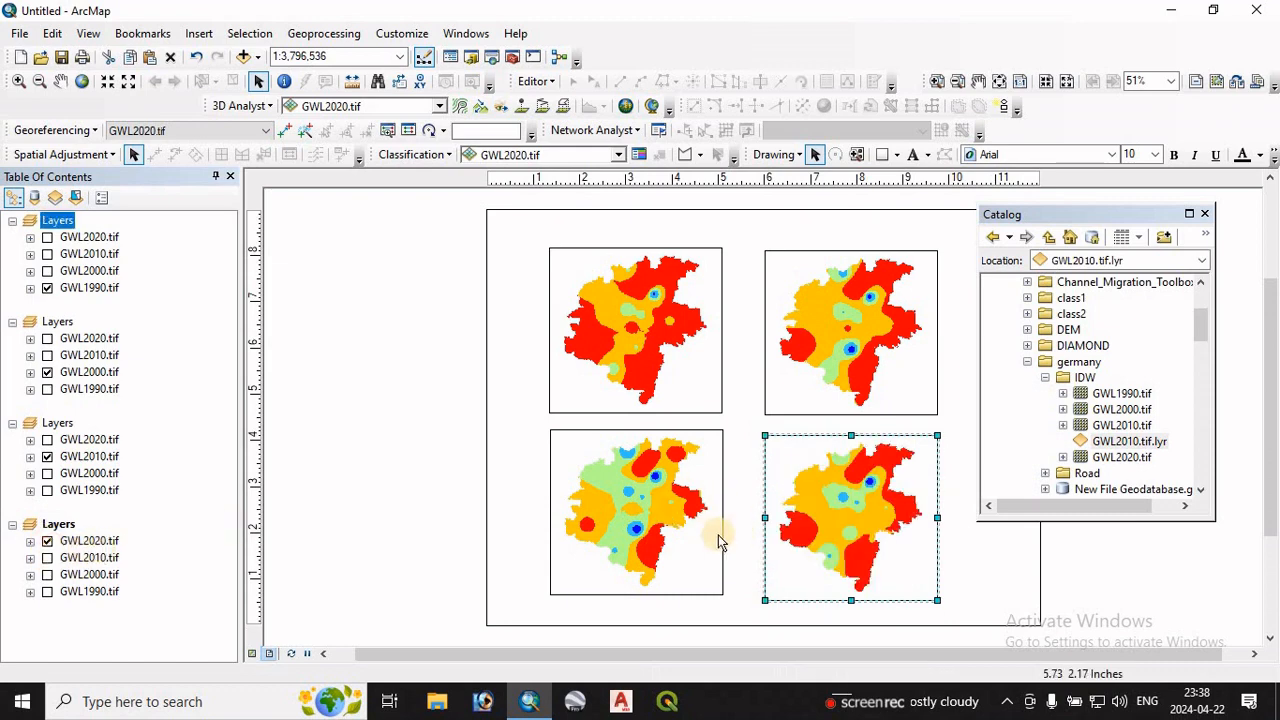
Step: Deselect the data frames and insert a text element reading 1990 on the layout
left_click(957, 570)
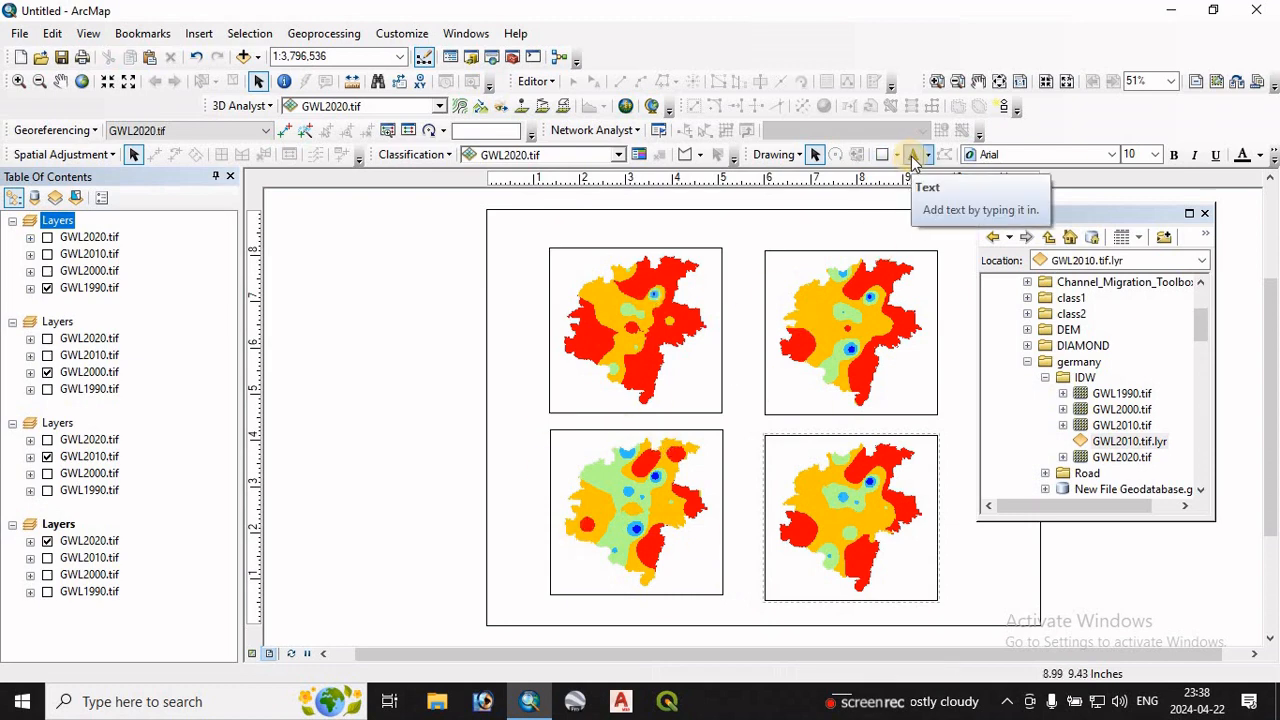
left_click(199, 33)
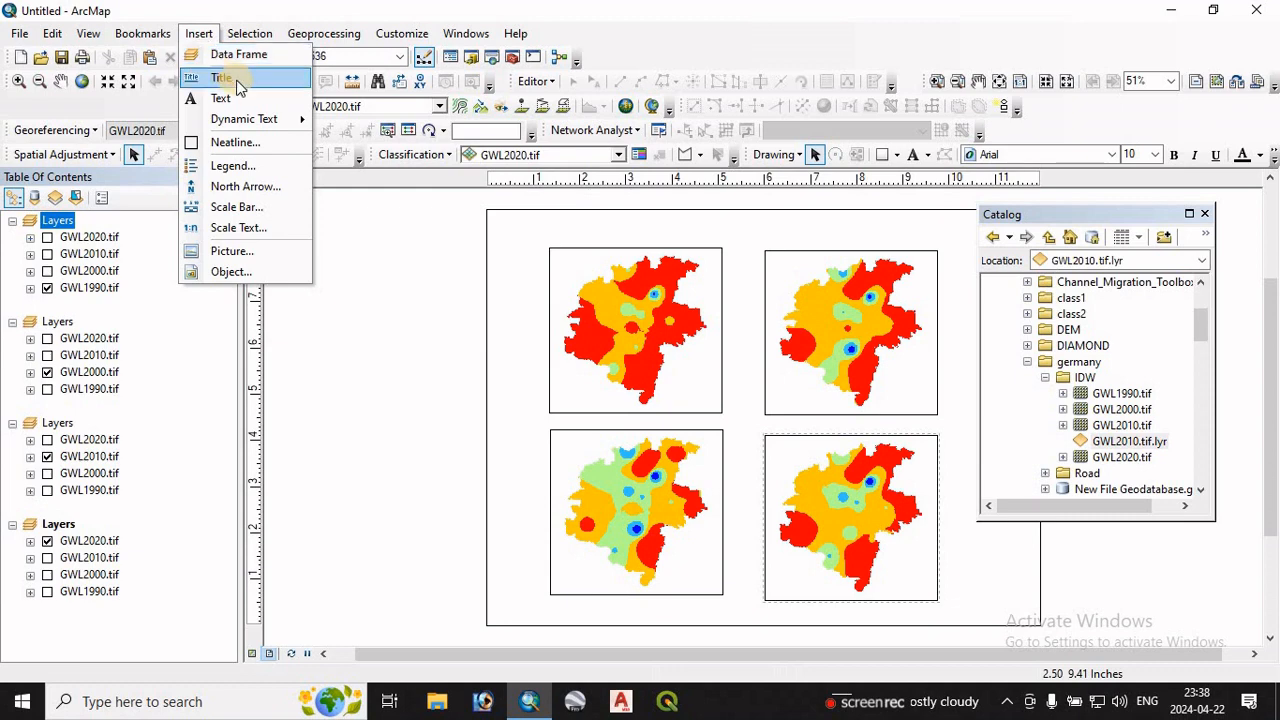
left_click(218, 99)
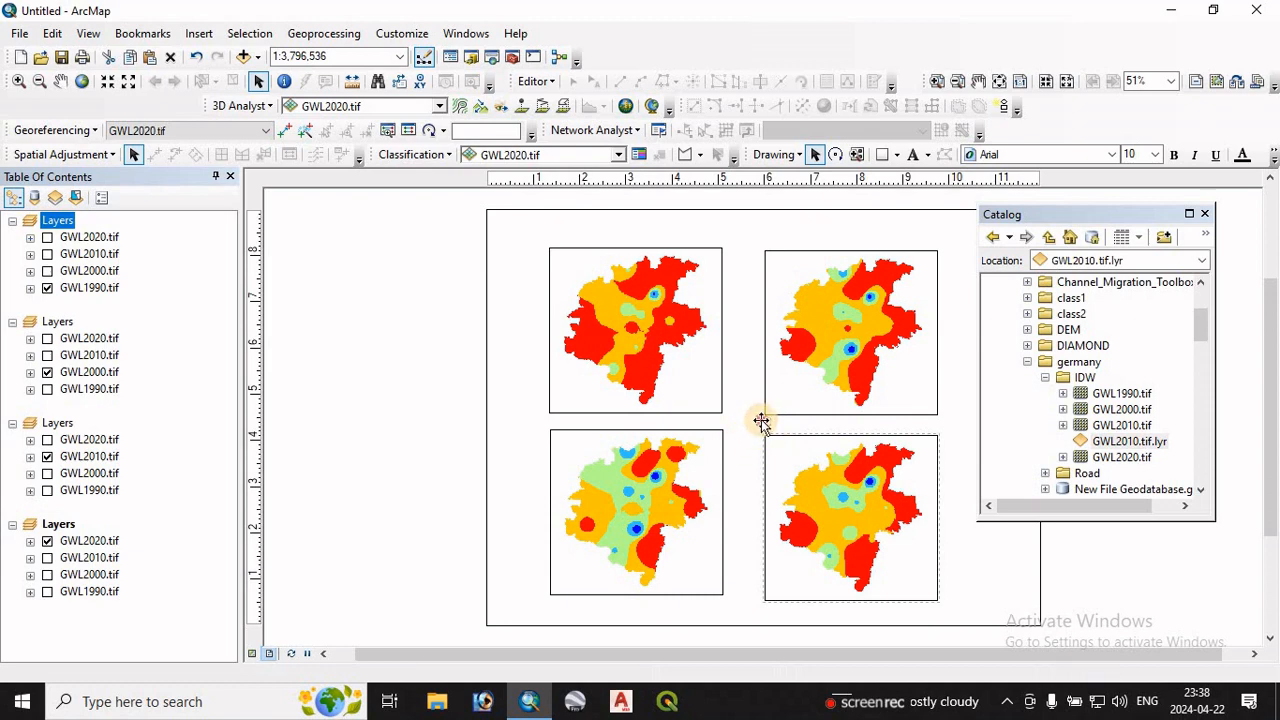
Step: Format the 1990 text as bold Arial Black at size 14 and move it into the upper-left corner of the GWL1990 map
double_click(761, 421)
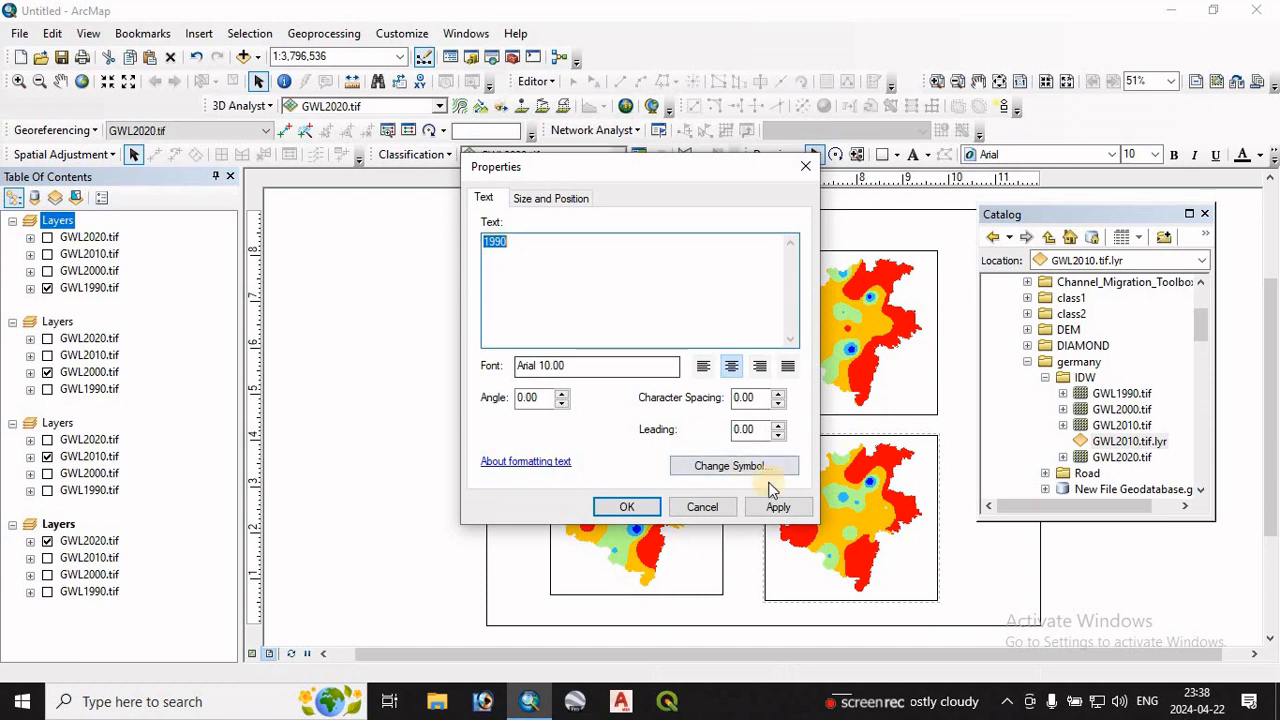
left_click(746, 467)
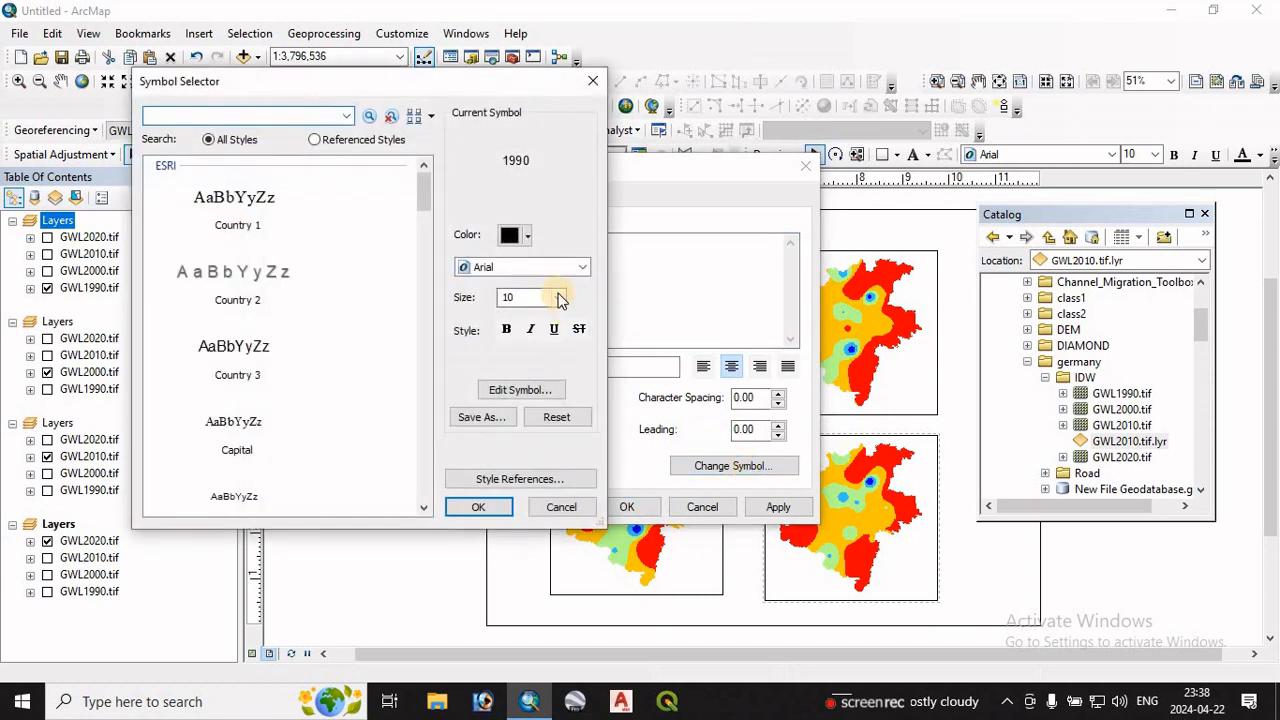
left_click(578, 268)
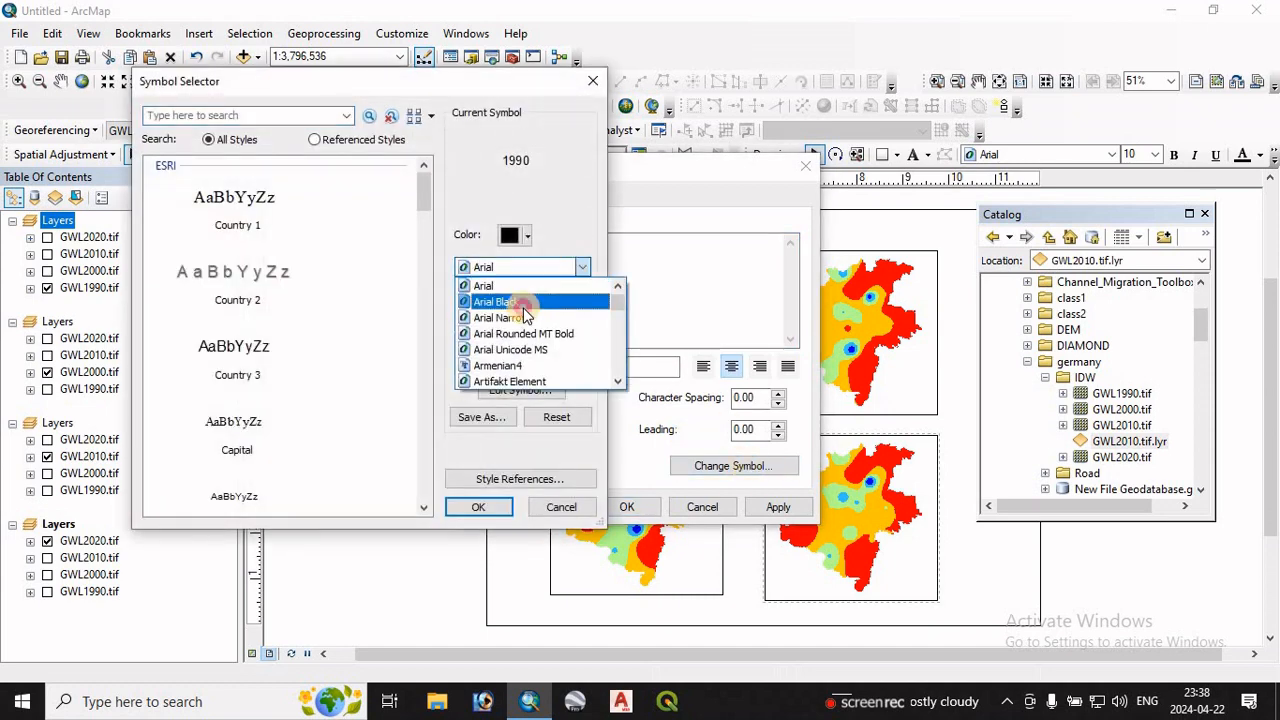
left_click(520, 303)
left_click(558, 297)
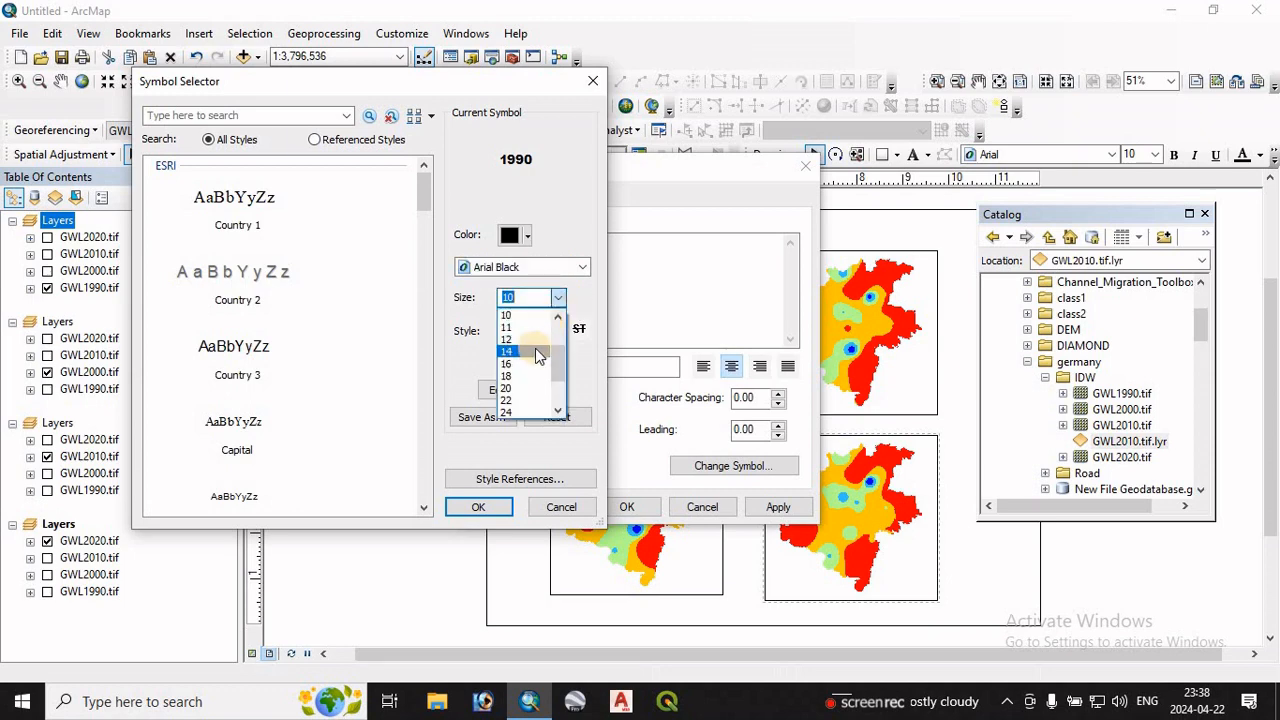
left_click(530, 362)
left_click(509, 330)
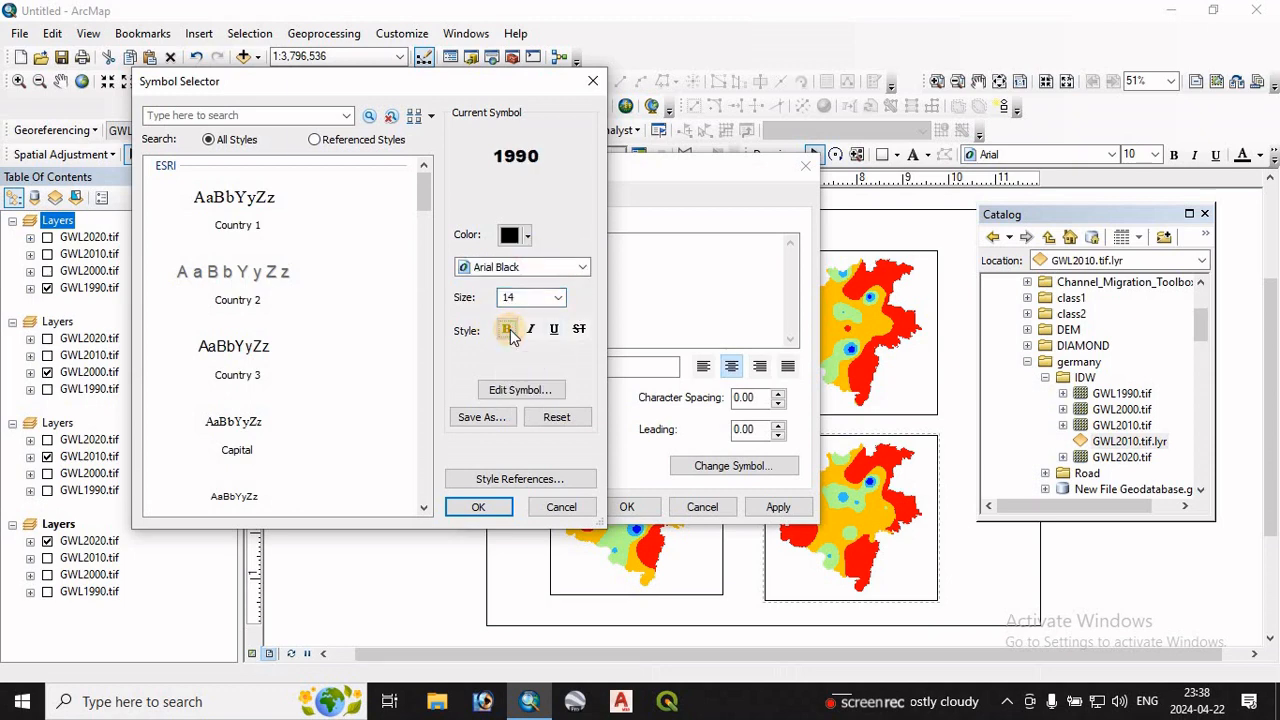
left_click(498, 507)
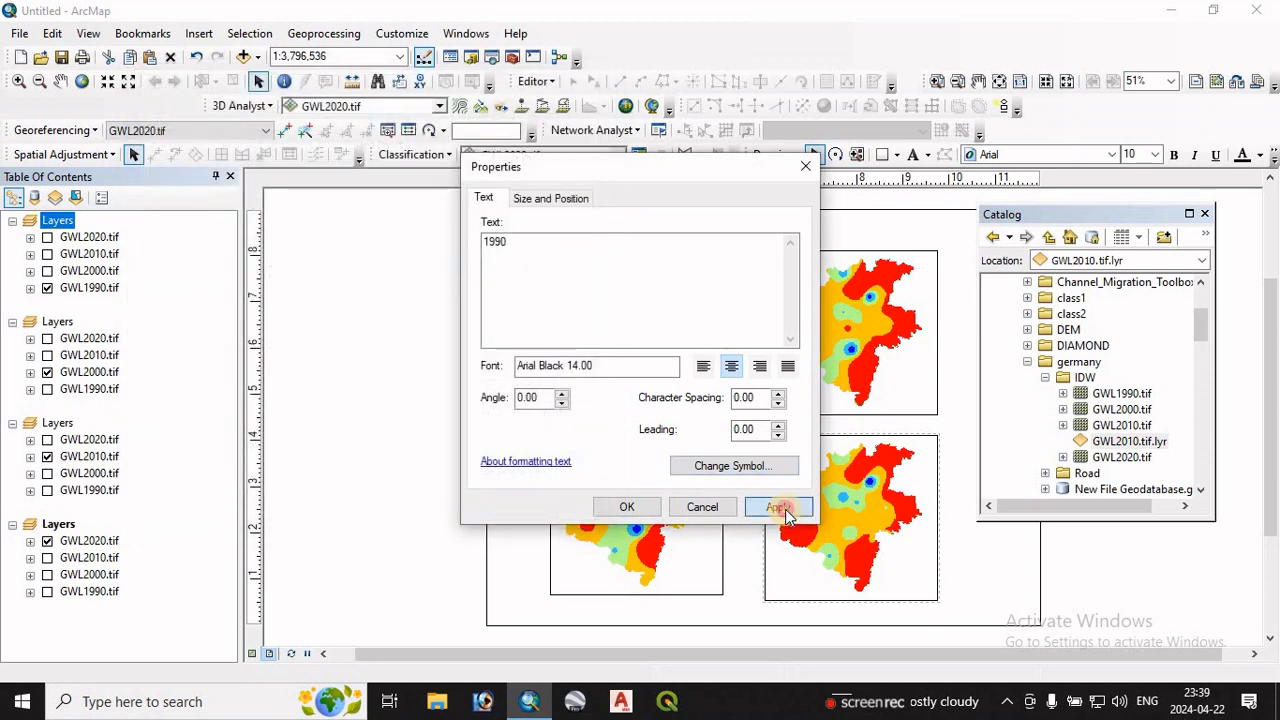
left_click(778, 507)
left_click(626, 507)
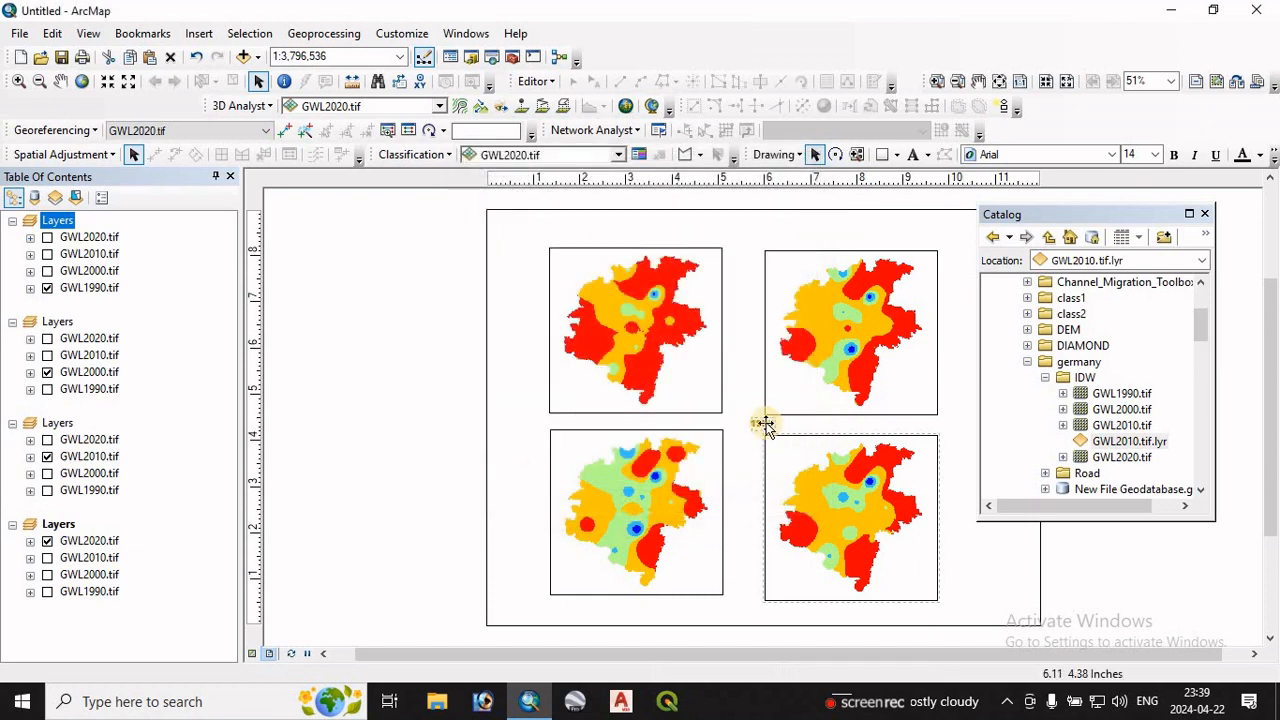
left_click_drag(747, 415, 565, 256)
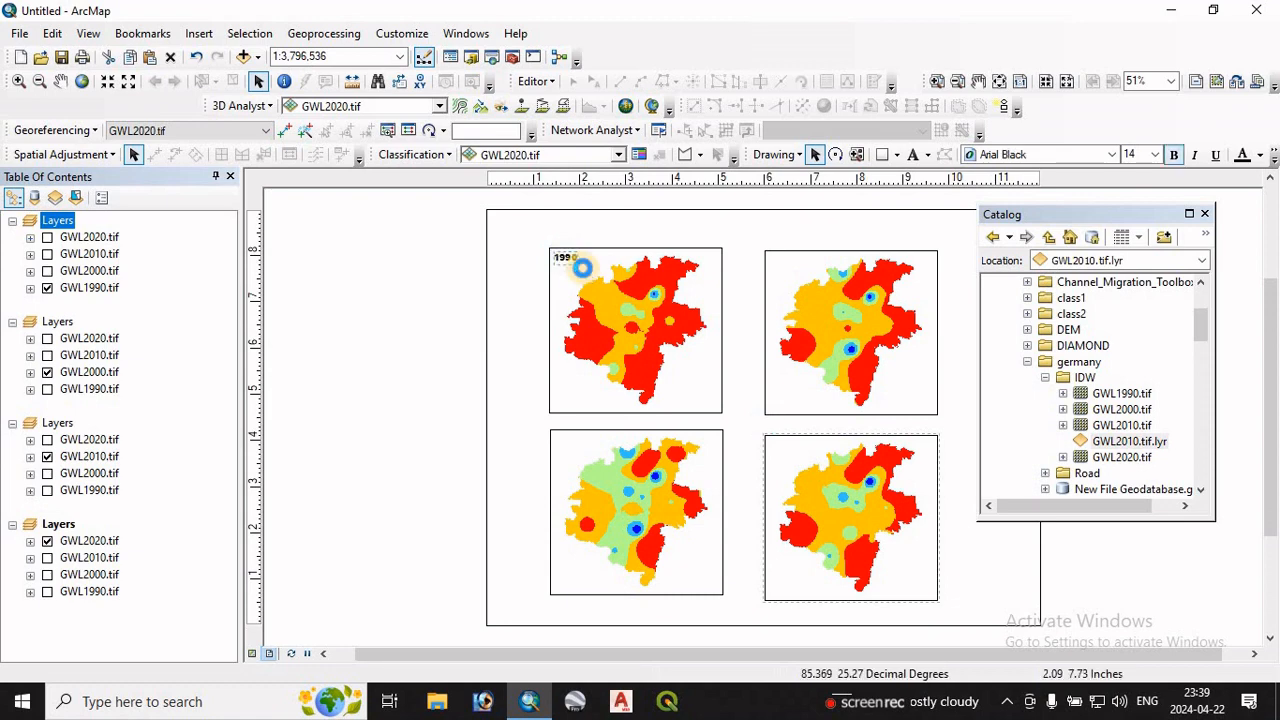
Step: Paste a copy of the 1990 label into the upper-left corner of the GWL2000 map and change its text to 2000
key("ctrl+v")
left_click_drag(582, 272, 783, 268)
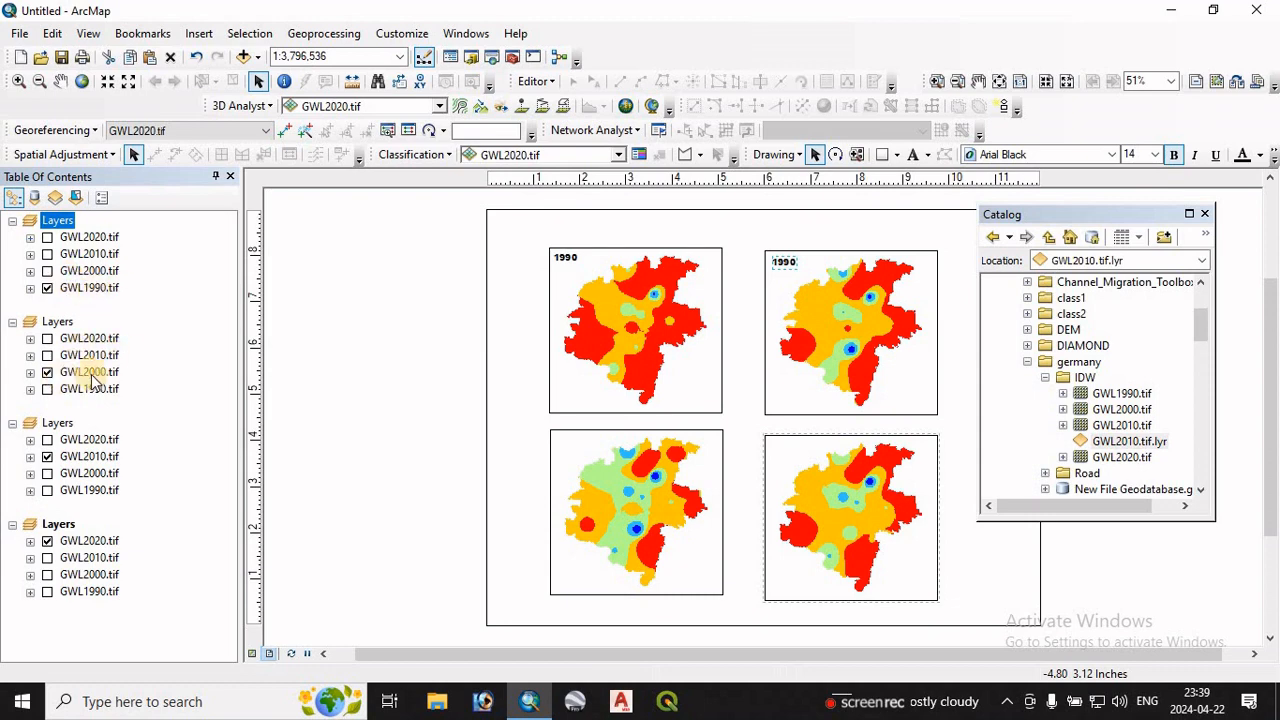
right_click(780, 265)
left_click(822, 582)
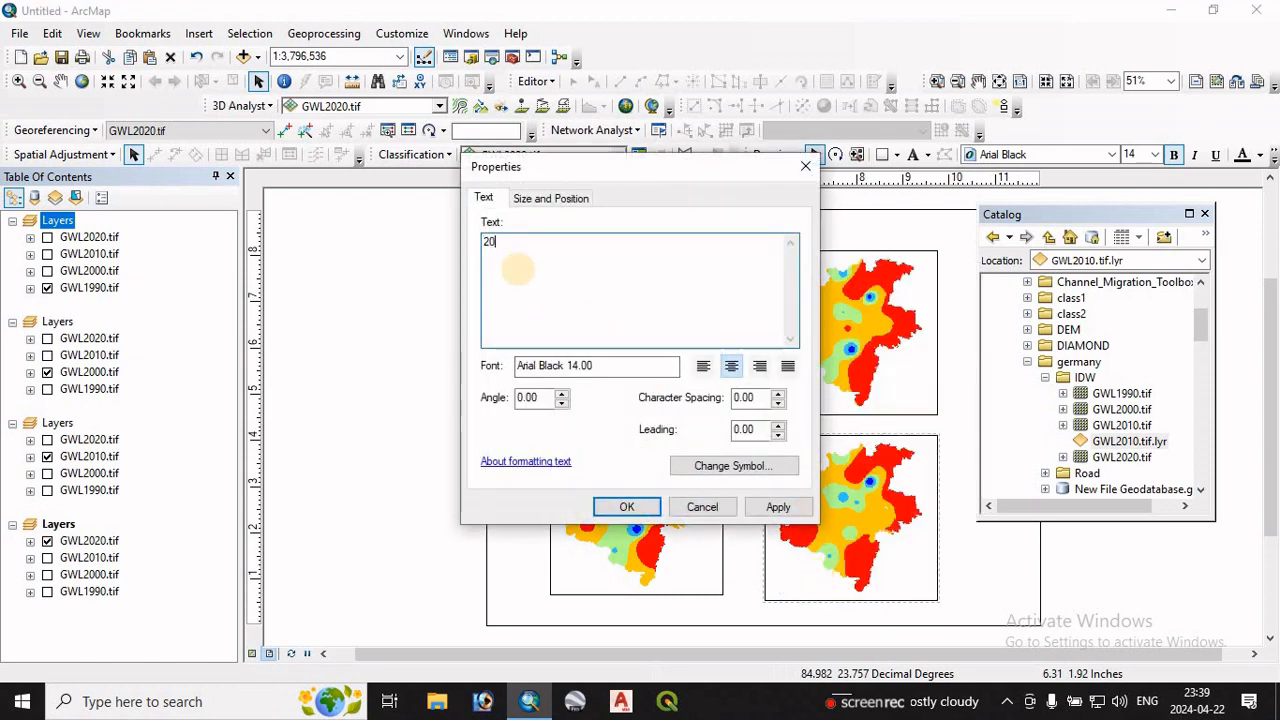
type("2000")
left_click(776, 507)
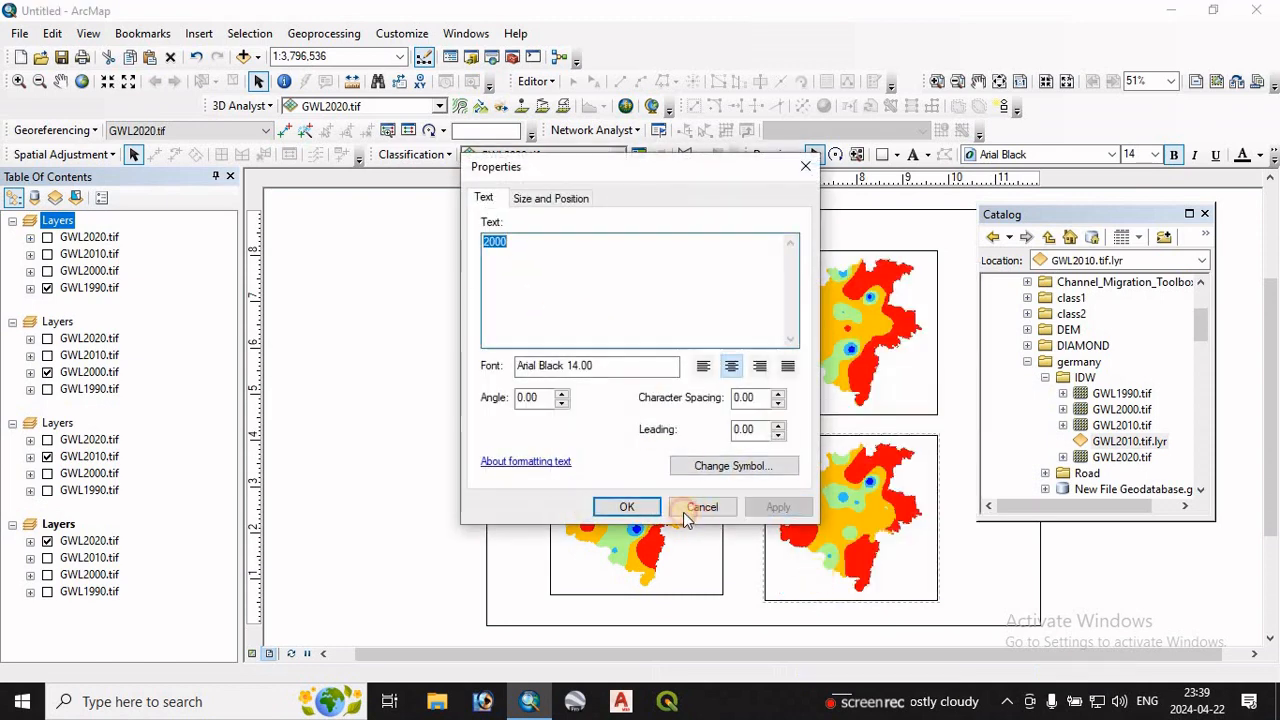
left_click(627, 507)
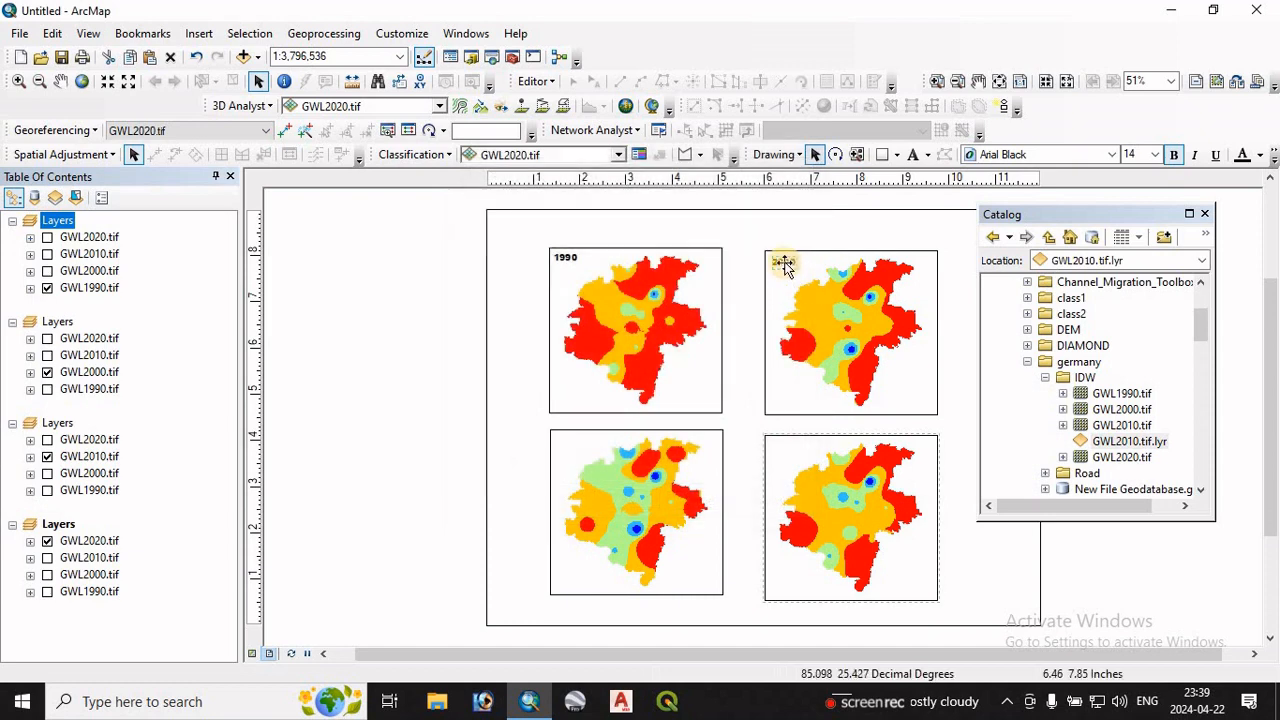
Step: Place a copy of the 2000 label in the upper-left corner of the GWL2010 map and change its text to 2010
left_click(785, 263)
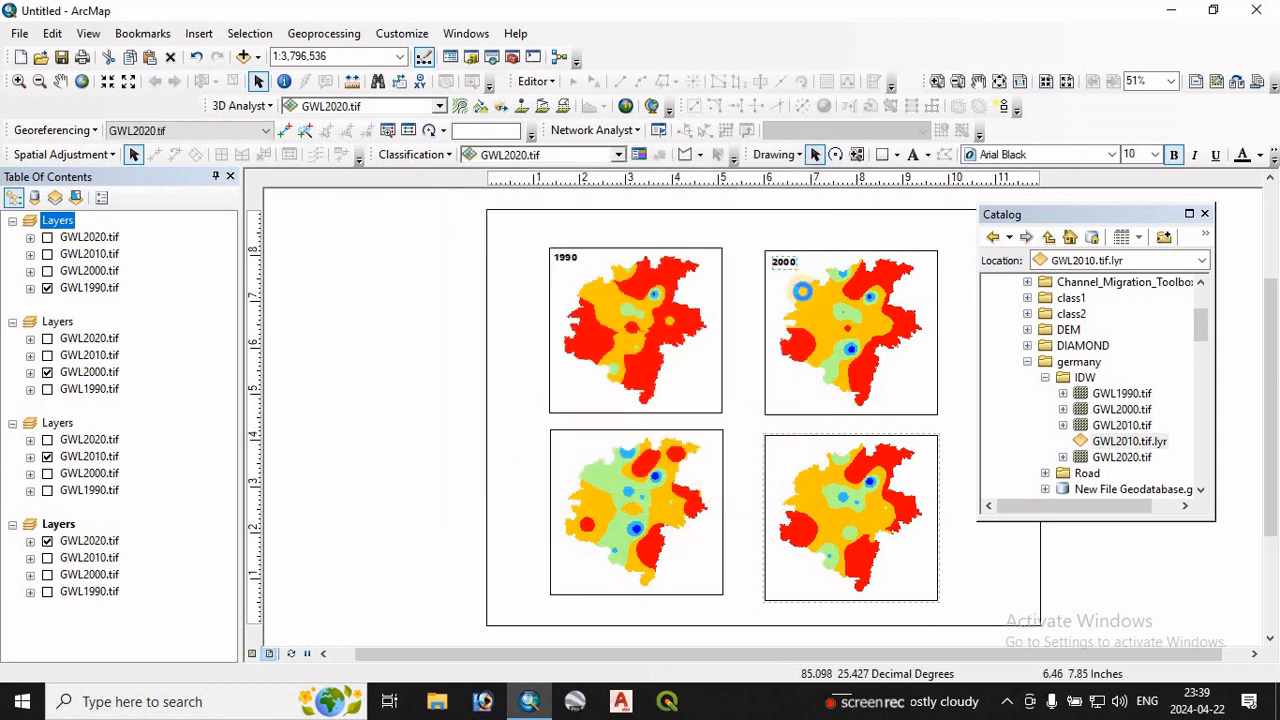
left_click_drag(799, 277, 572, 446)
double_click(569, 440)
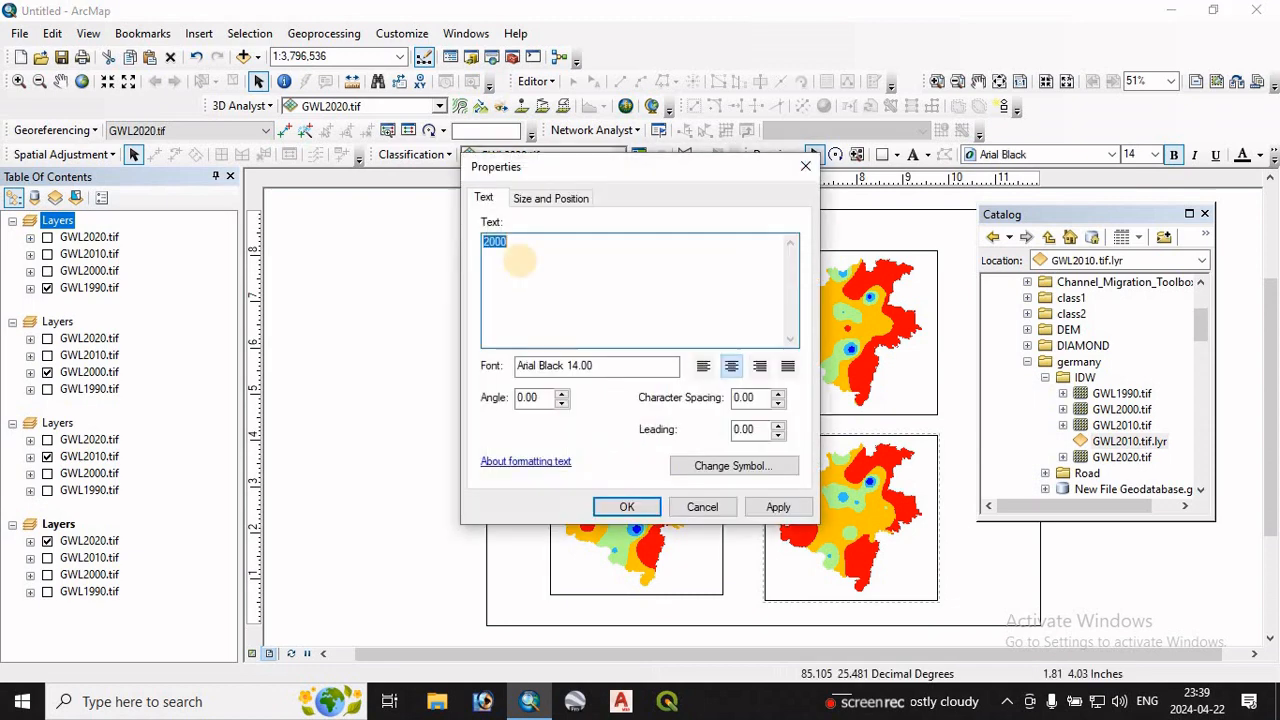
left_click(778, 507)
left_click(626, 505)
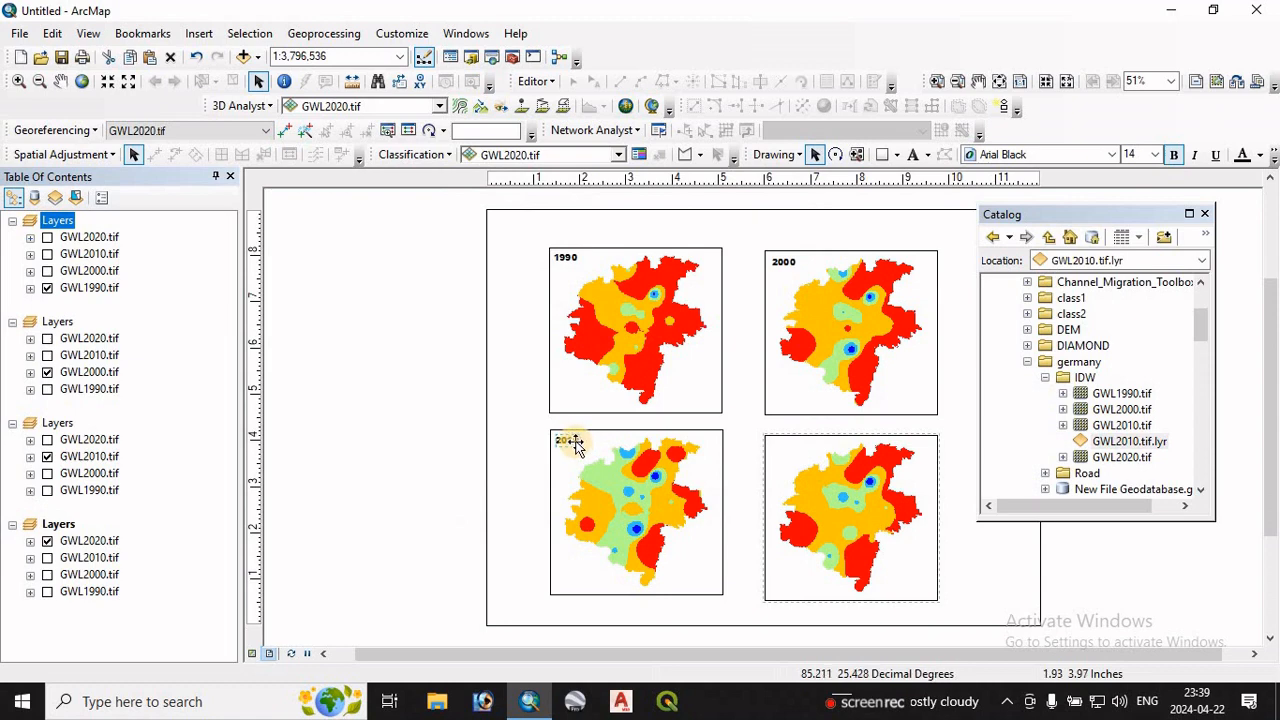
Step: Place a copy of the 2010 label in the upper-left corner of the GWL2020 map, change its text to 2020, and deselect it
left_click_drag(572, 441, 787, 452)
right_click(786, 452)
left_click(829, 434)
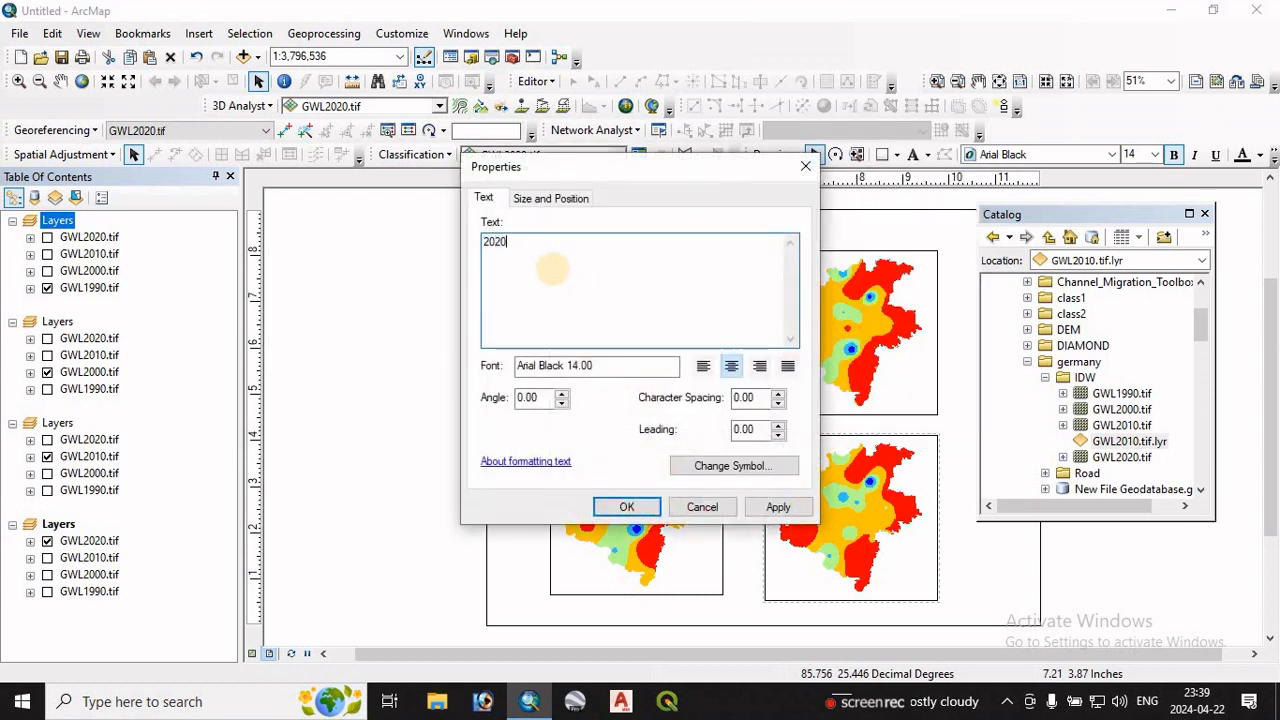
left_click(778, 507)
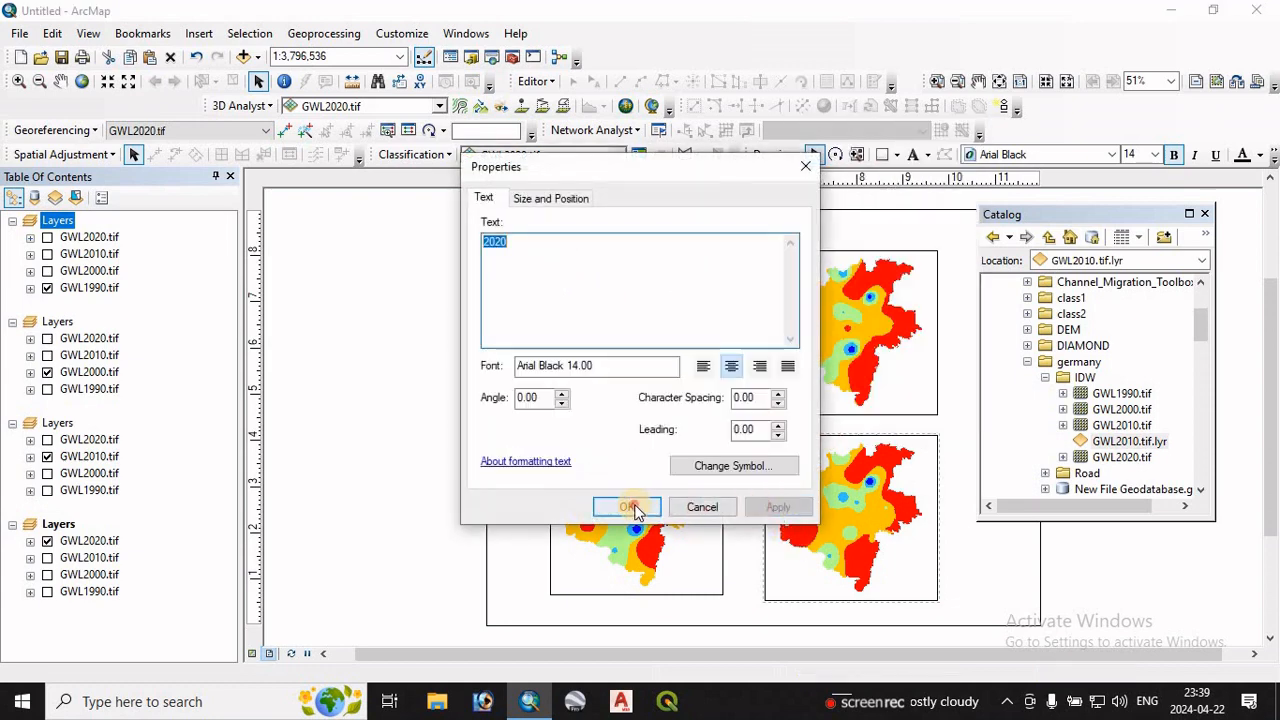
left_click(627, 507)
left_click(988, 570)
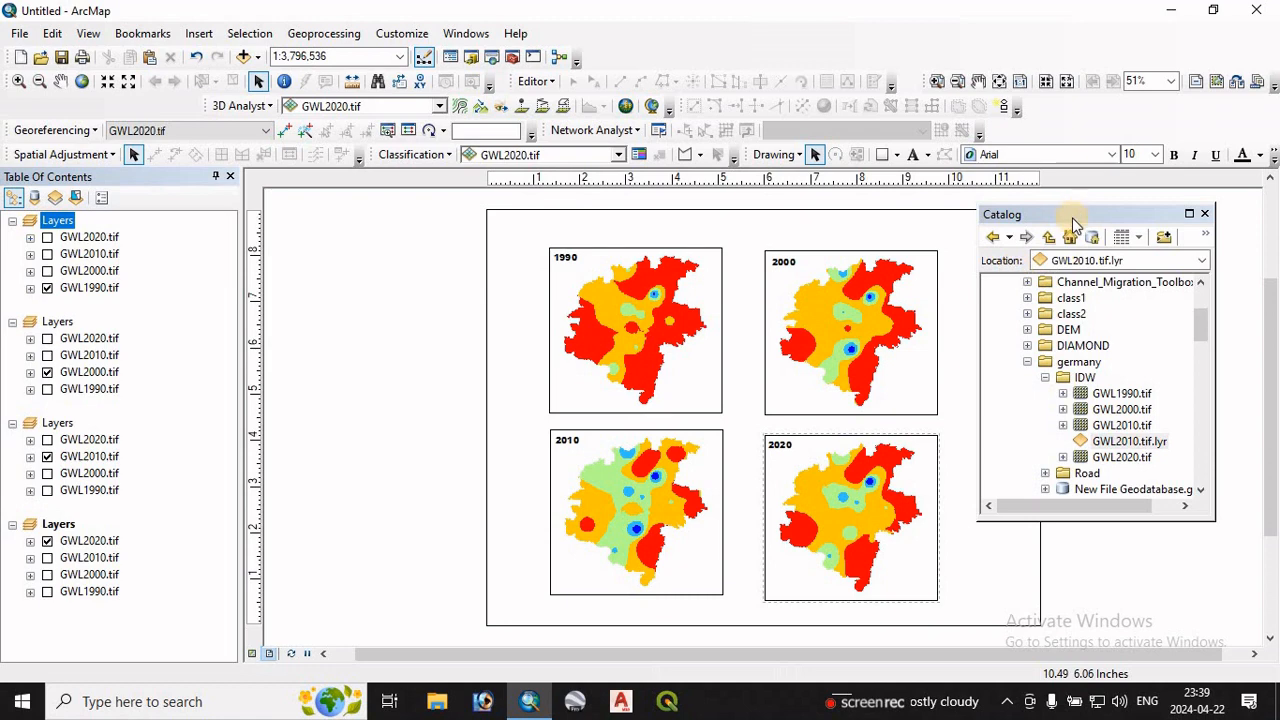
Step: Clear the Catalog window from the area right of the page and place a one-column GWL2020.tif legend there with default wizard settings
left_click_drag(1073, 222, 271, 252)
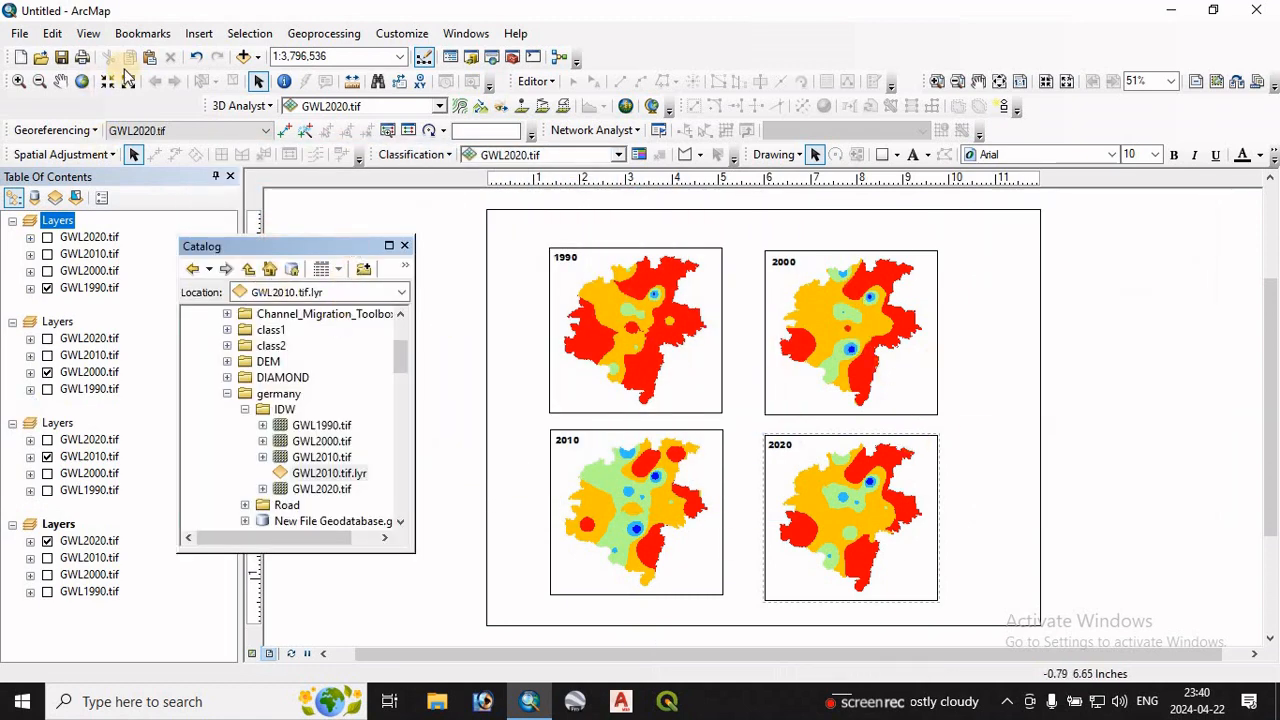
left_click(204, 35)
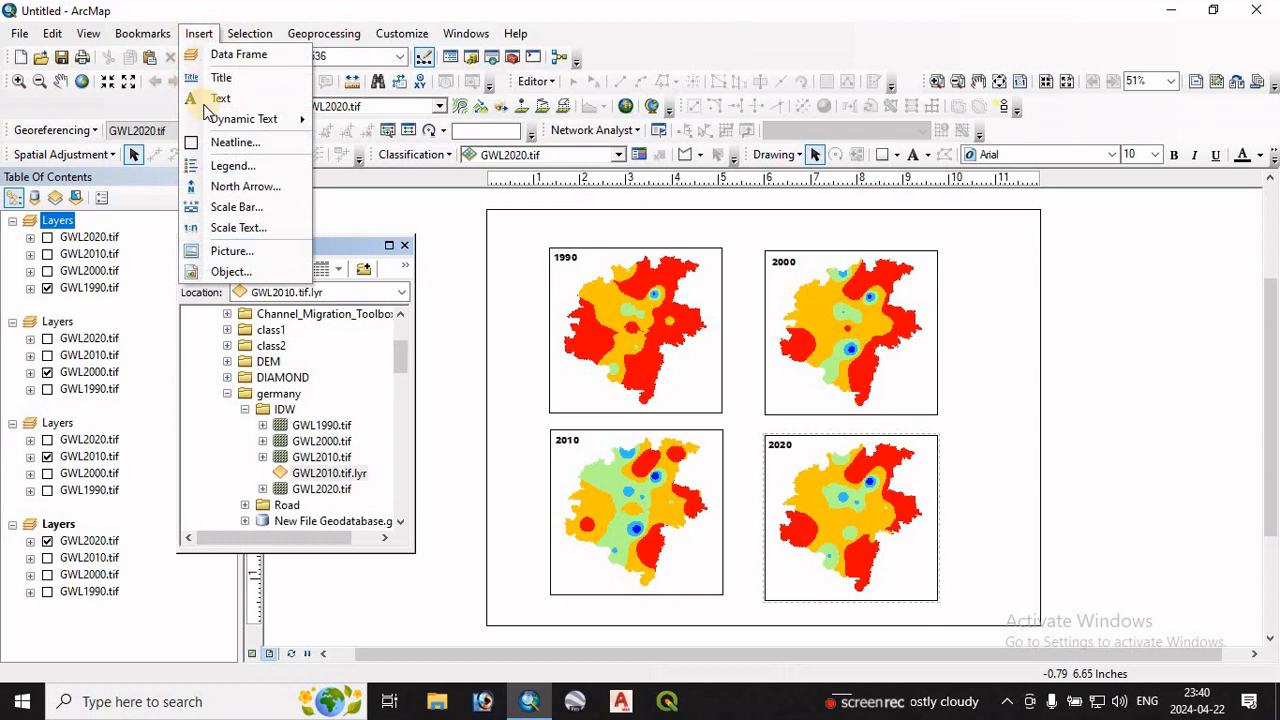
left_click(232, 166)
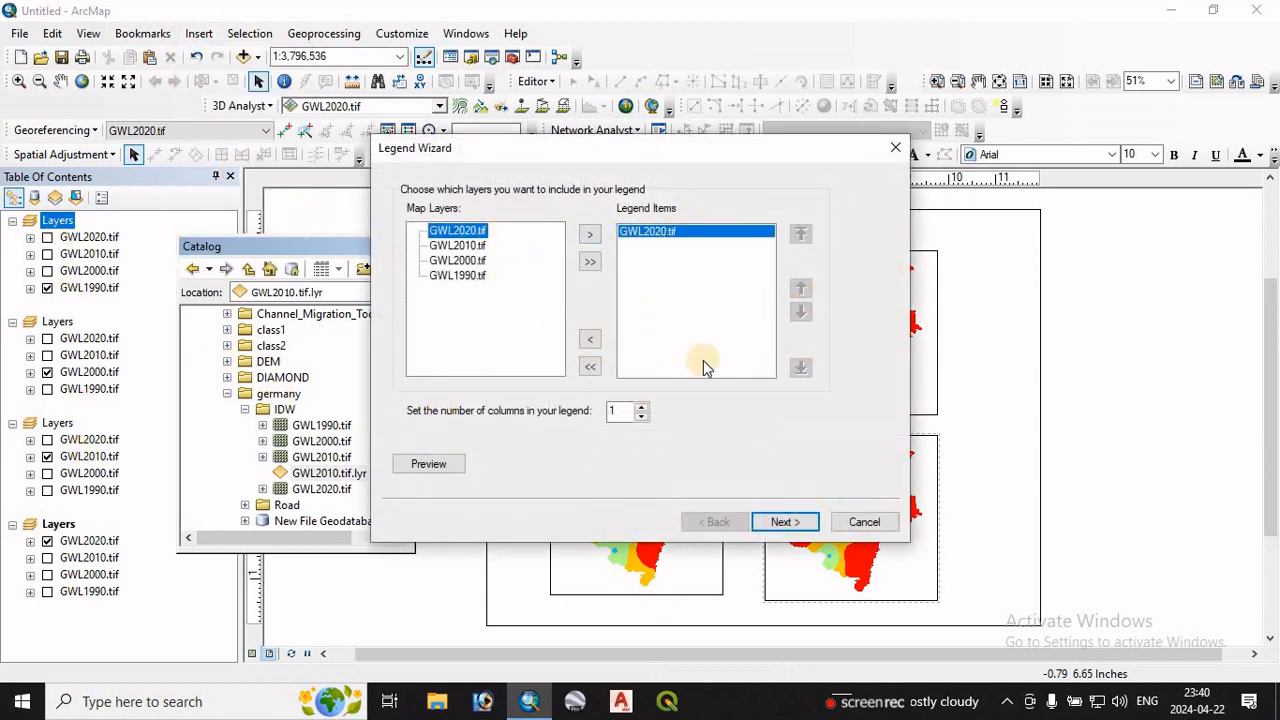
left_click(785, 522)
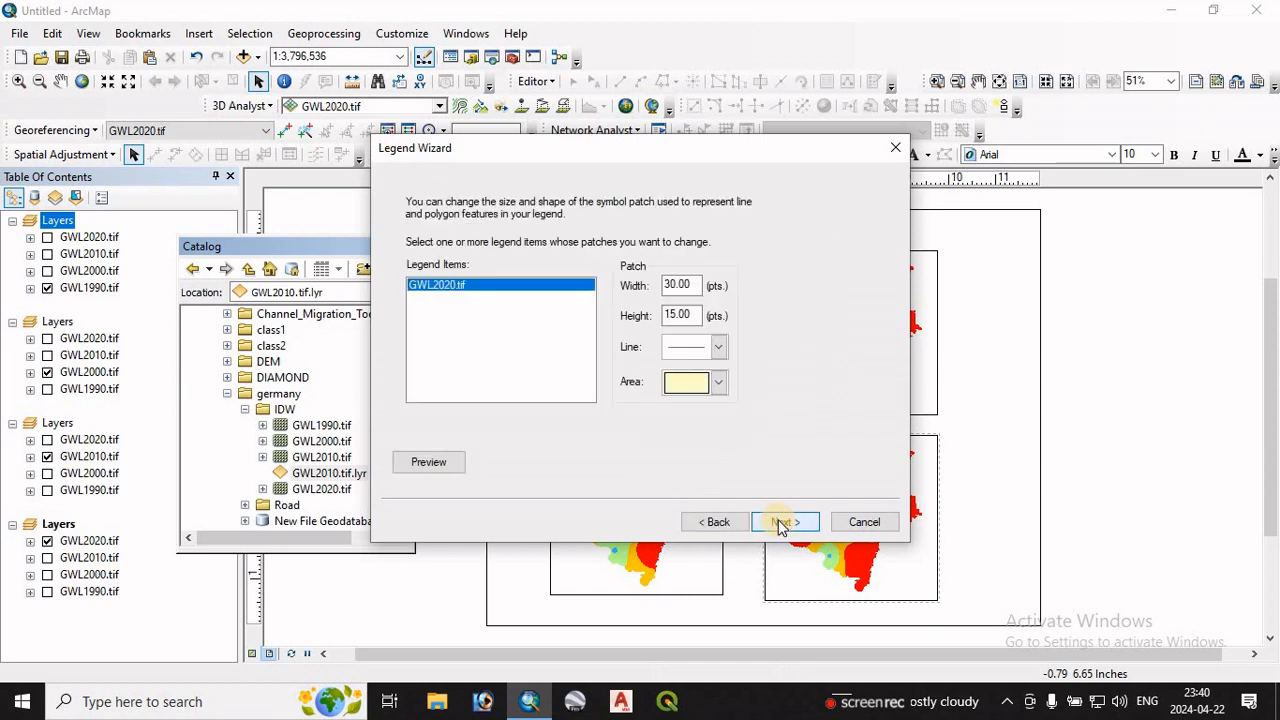
left_click(783, 523)
left_click(781, 521)
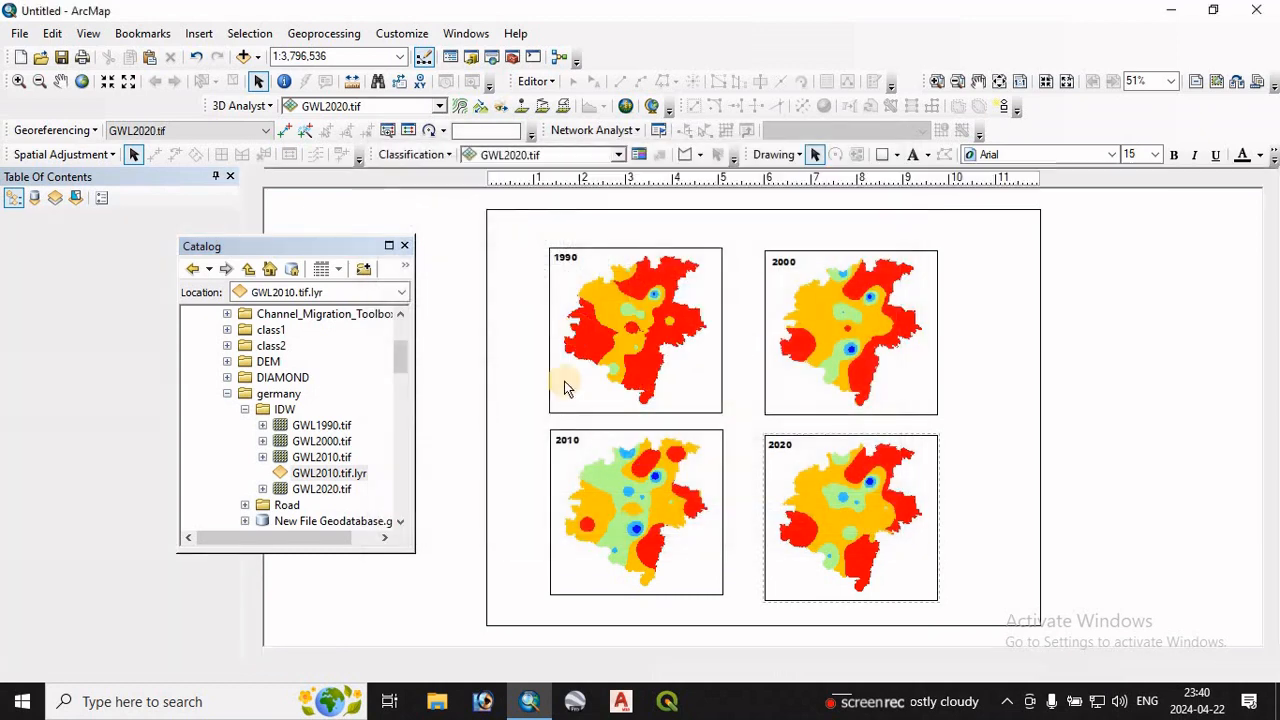
left_click_drag(614, 433, 1112, 368)
Step: Set the GWL2020.tif legend item to the Horizontal Bar with Heading, Labels, and Description style, with text below the bar at 0 degrees
right_click(1126, 358)
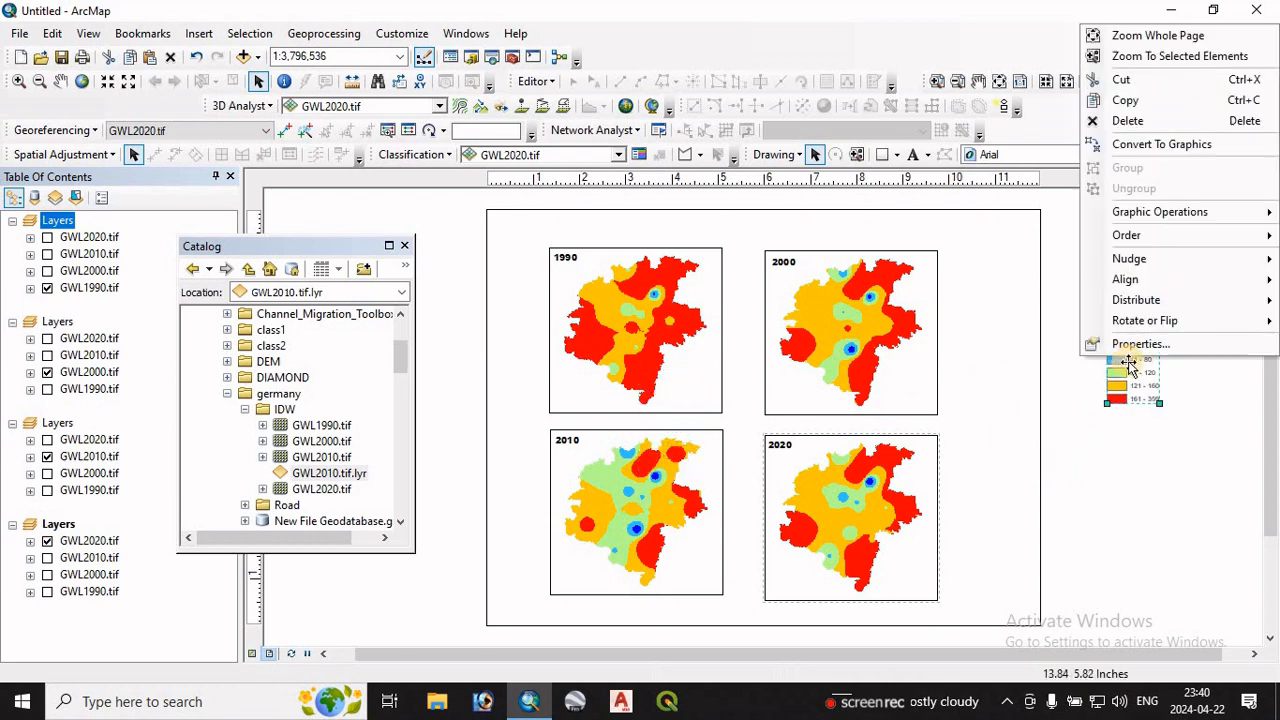
left_click(1145, 344)
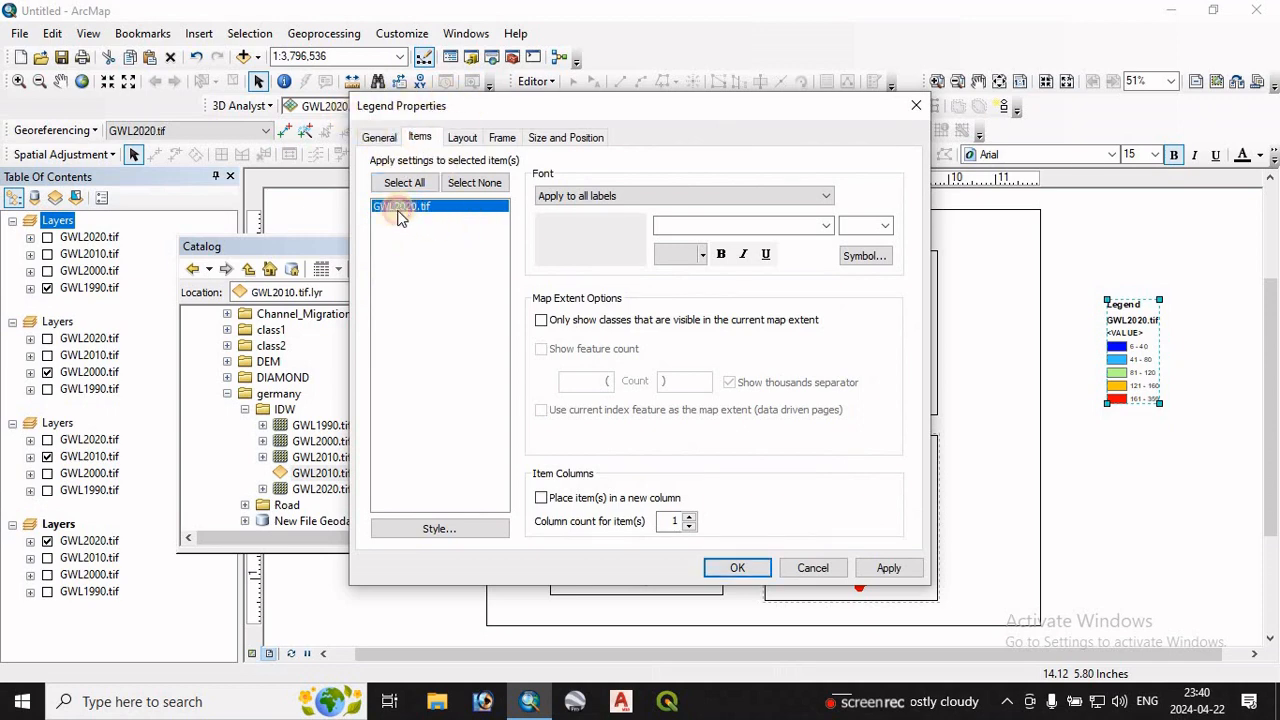
left_click(430, 530)
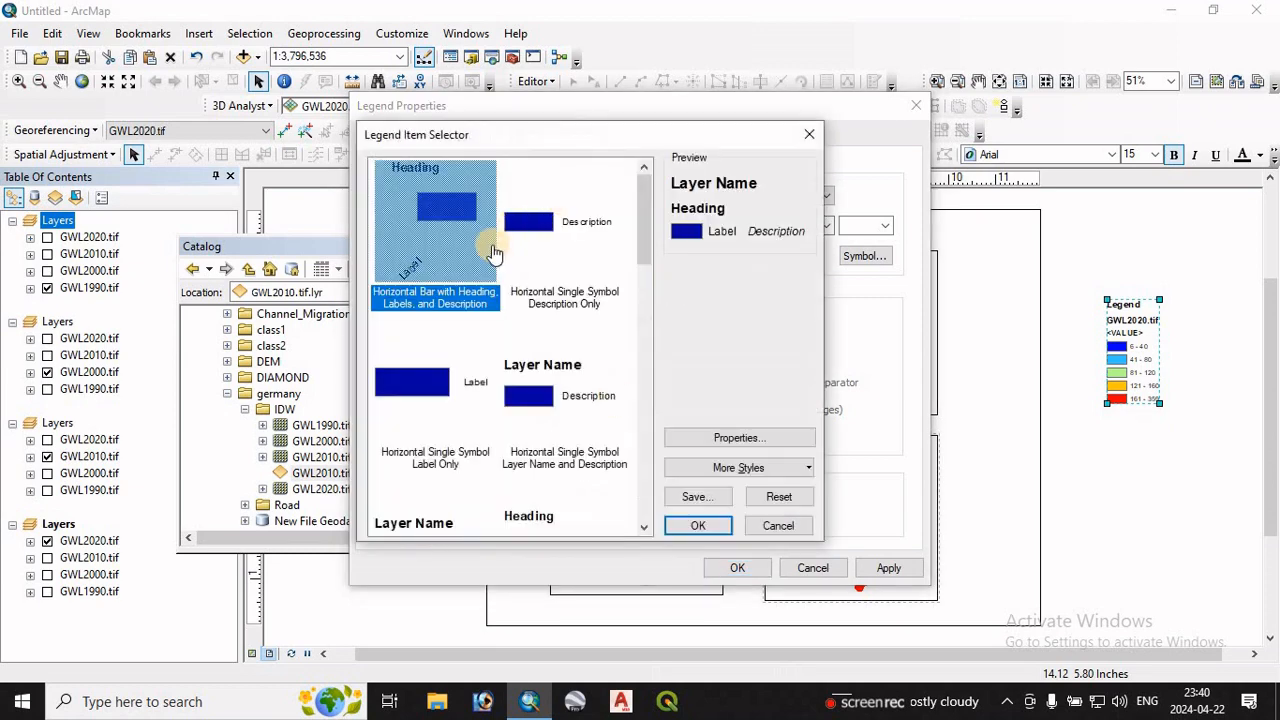
left_click(411, 203)
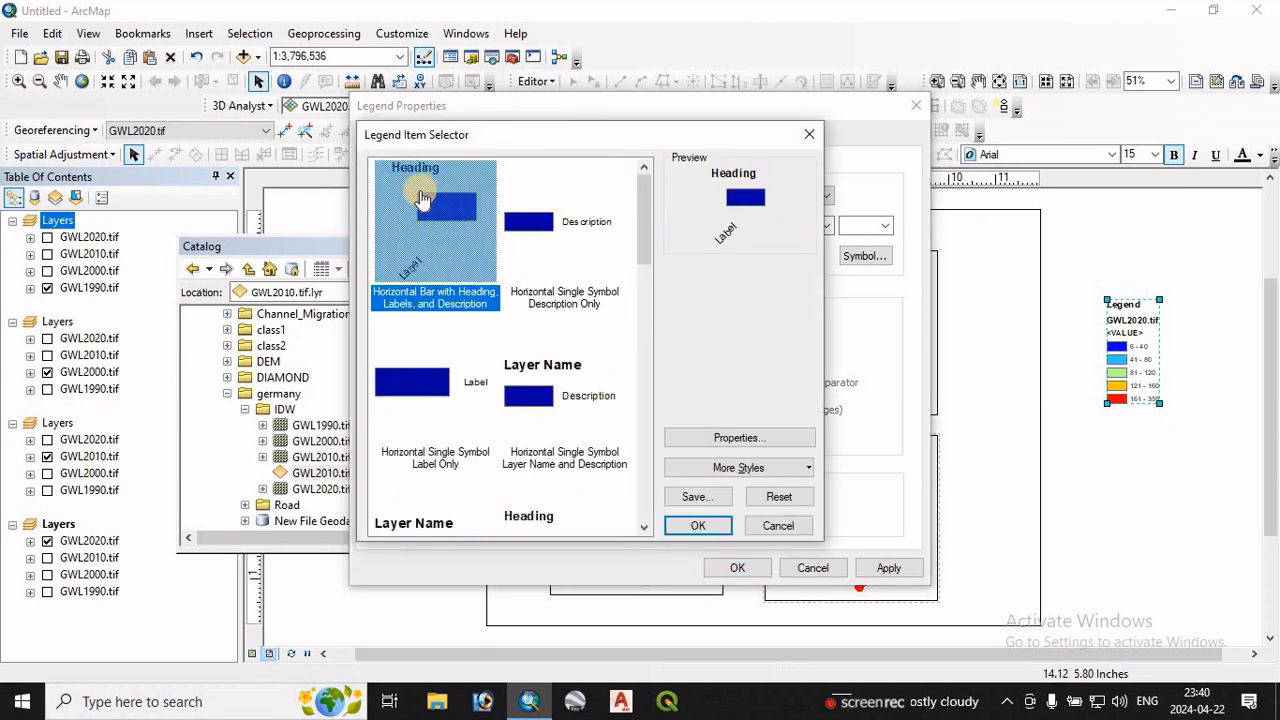
left_click(745, 437)
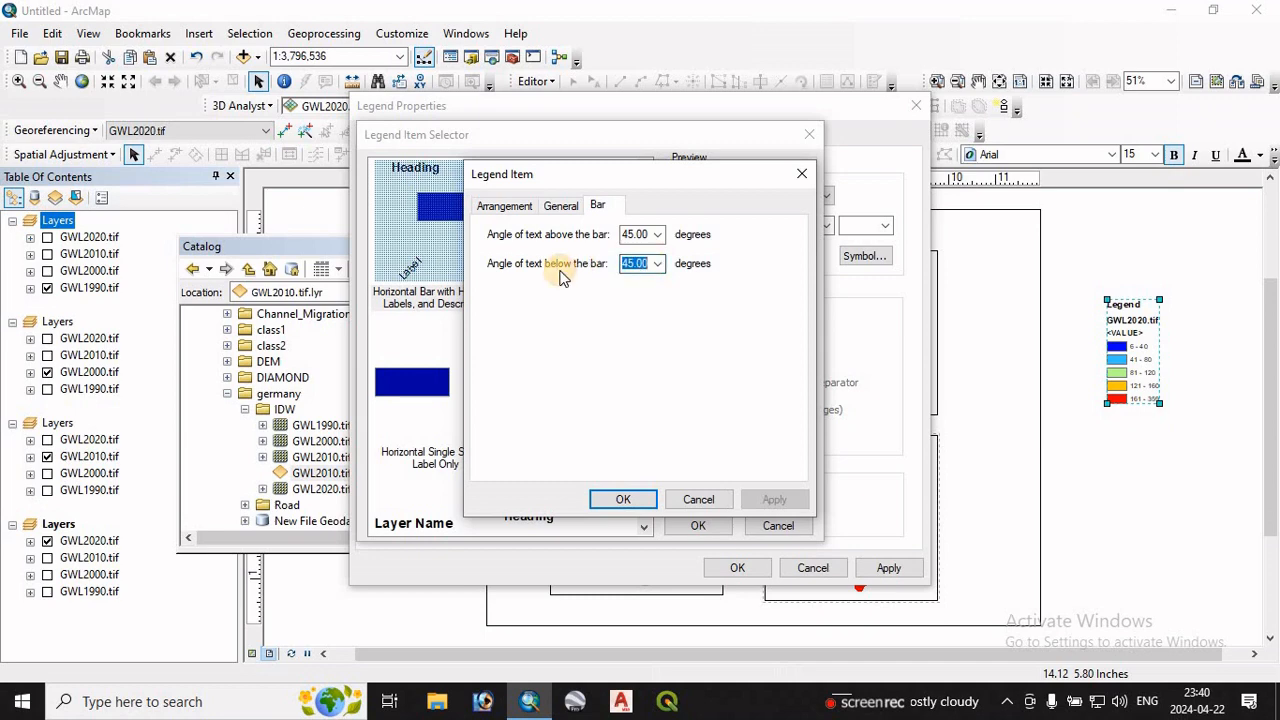
left_click(770, 502)
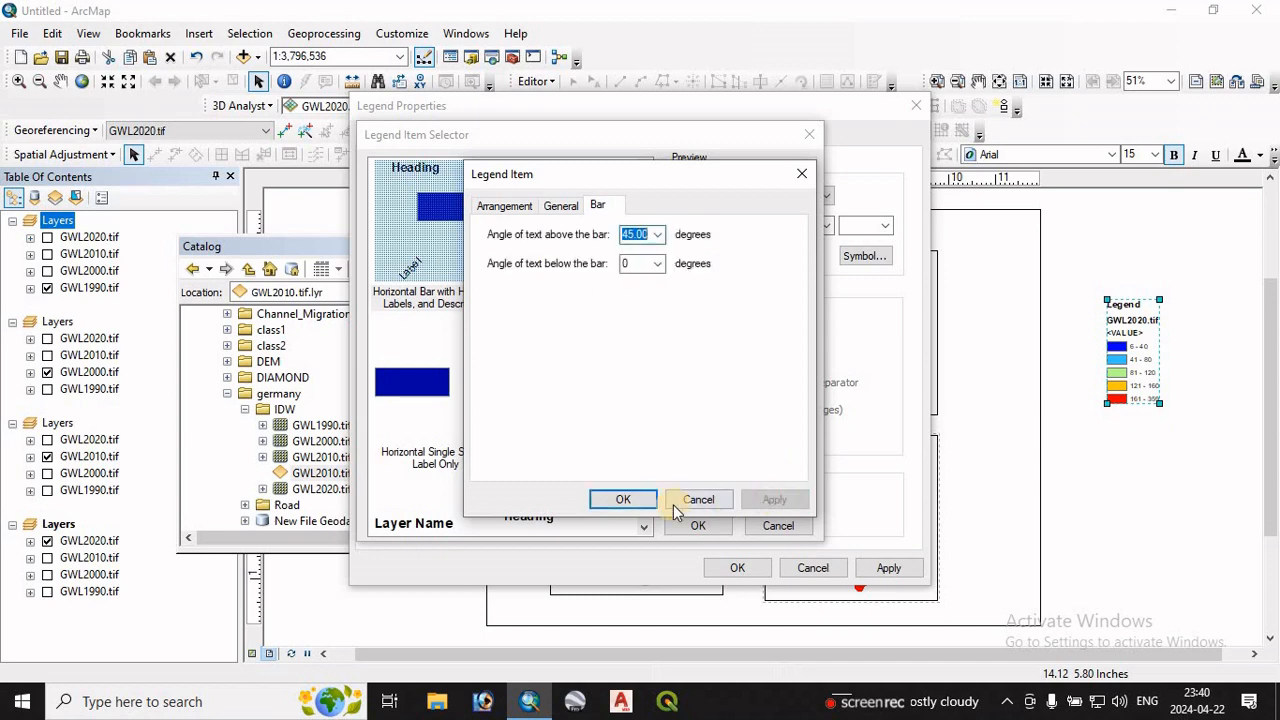
left_click(646, 497)
left_click(700, 527)
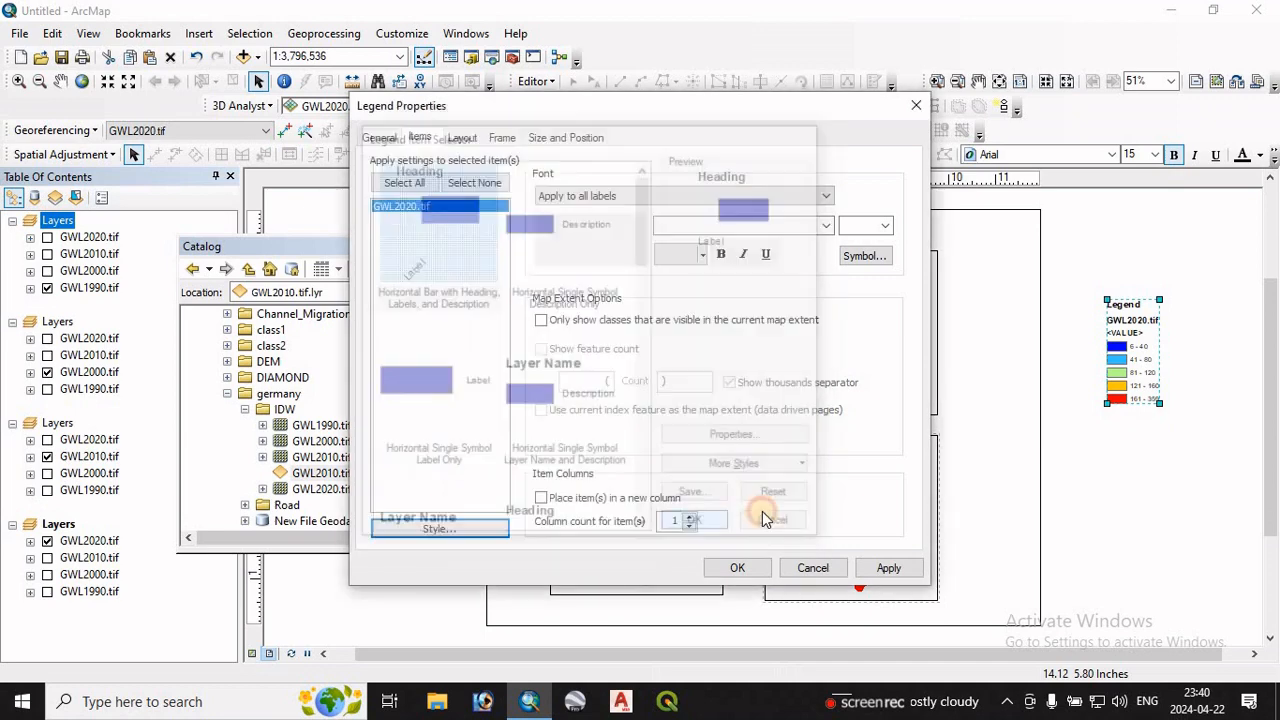
left_click(883, 568)
left_click(737, 567)
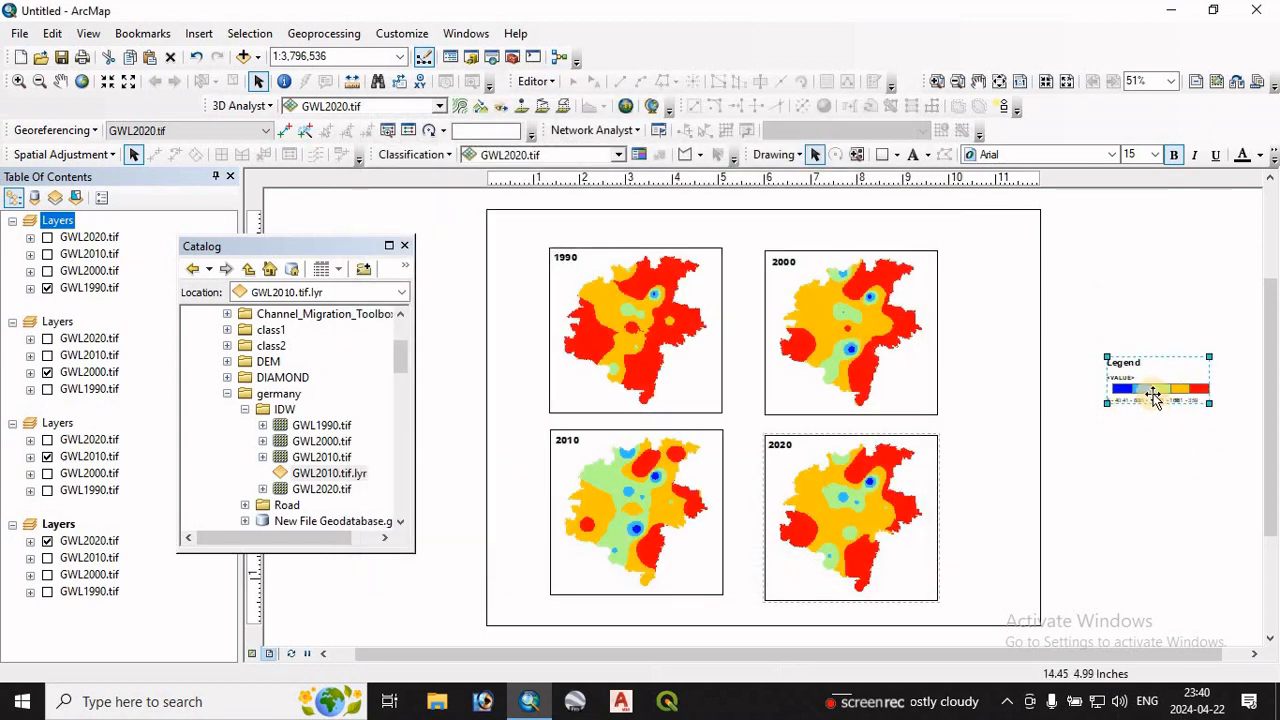
Step: Move the legend slightly closer to the page, convert it to graphics, and ungroup it down to its individual patches and labels
left_click_drag(1147, 391, 1128, 391)
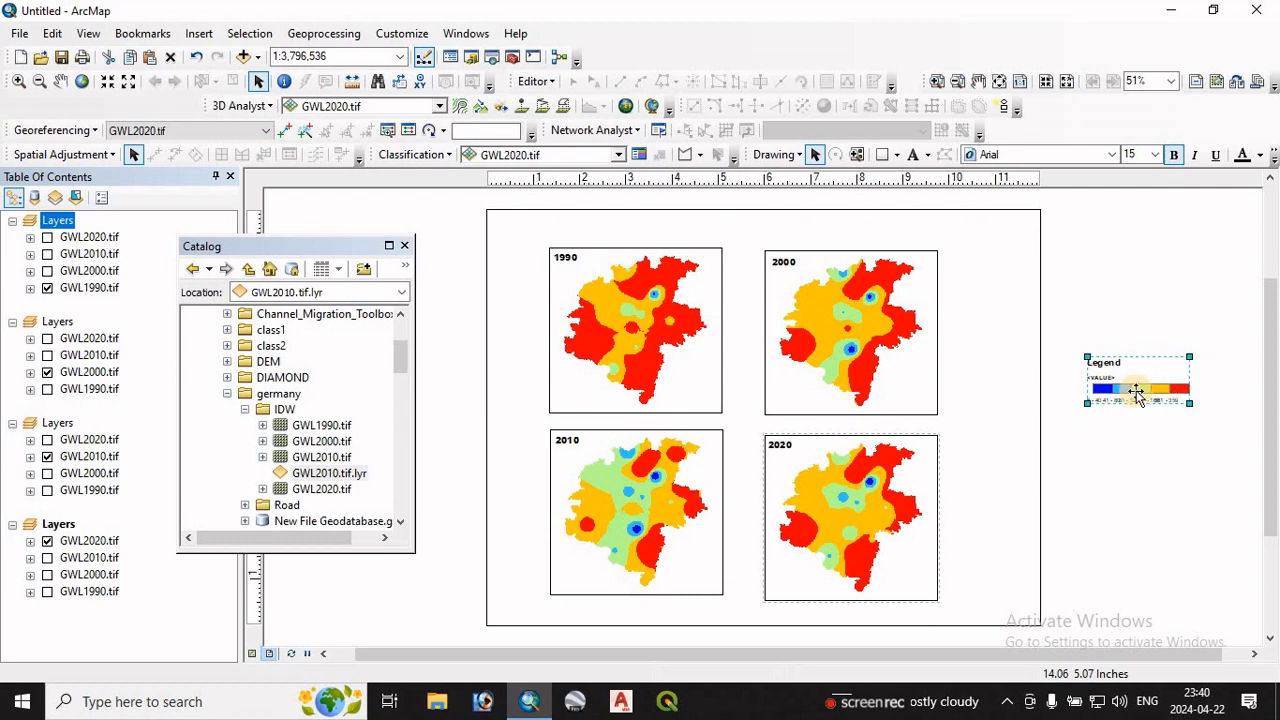
right_click(1133, 393)
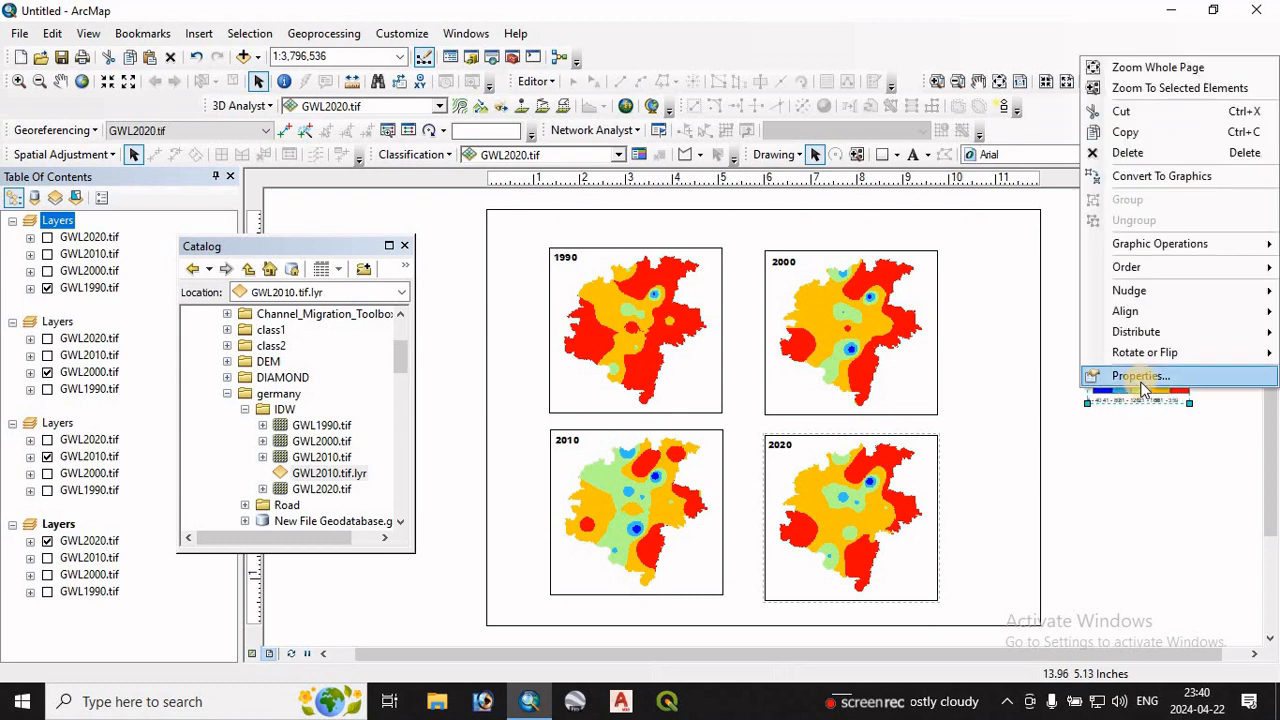
left_click(1135, 178)
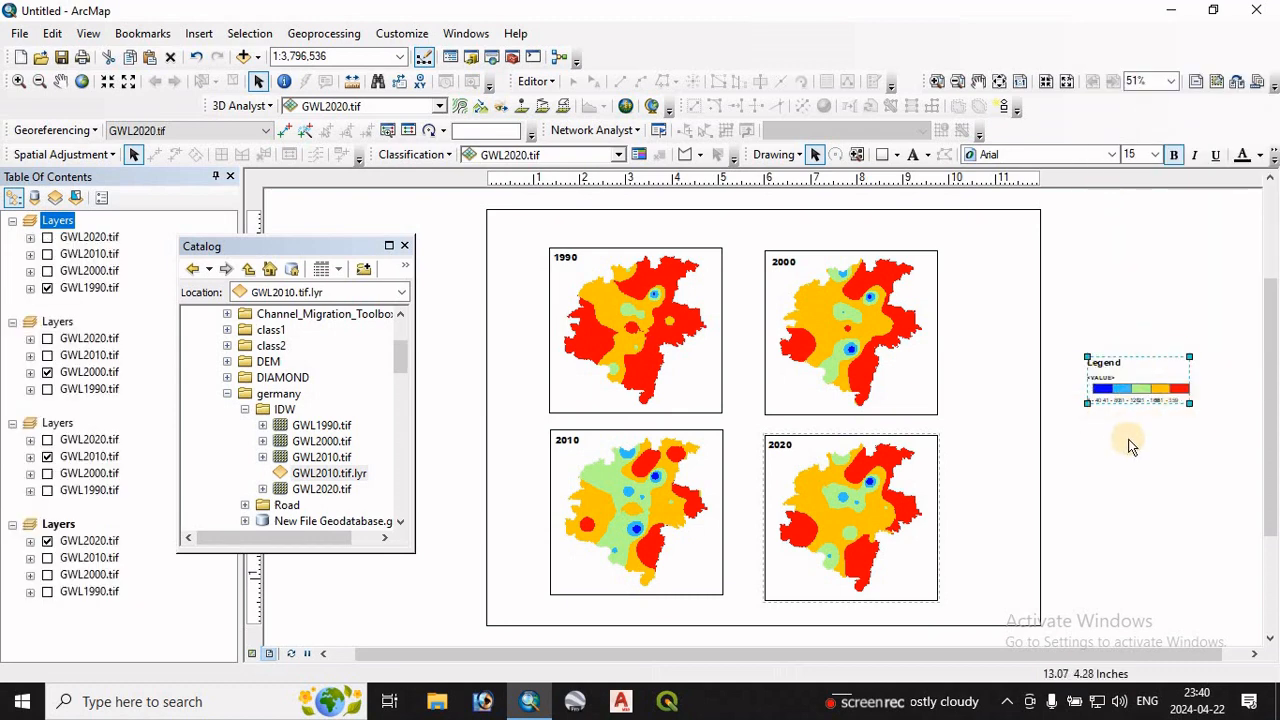
left_click_drag(1075, 345, 1188, 428)
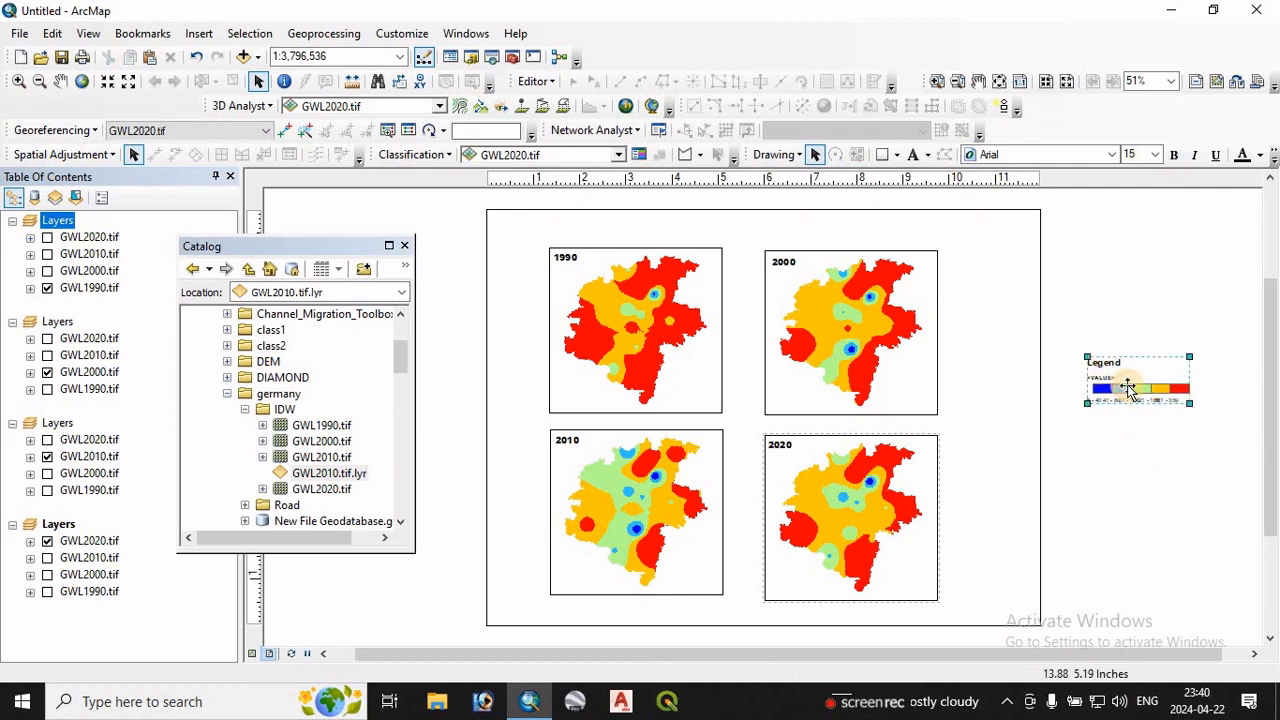
right_click(1128, 390)
left_click(1141, 216)
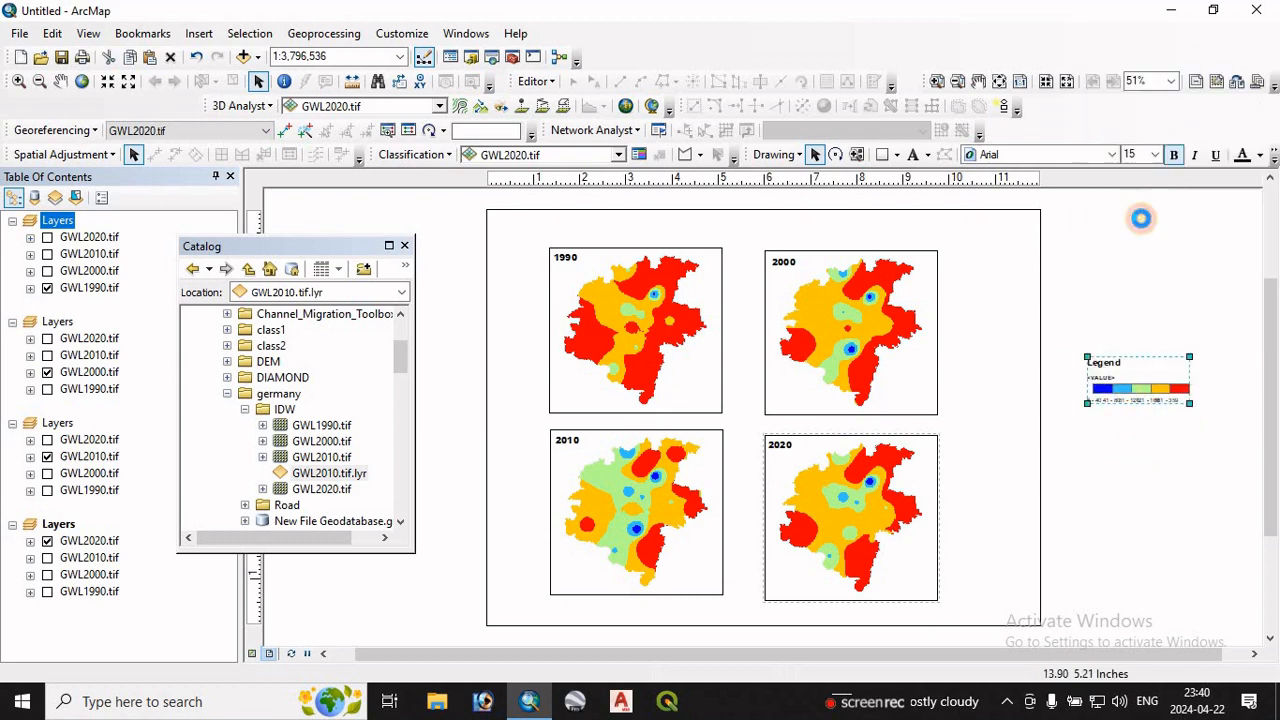
scroll(1160, 398, "down", 2)
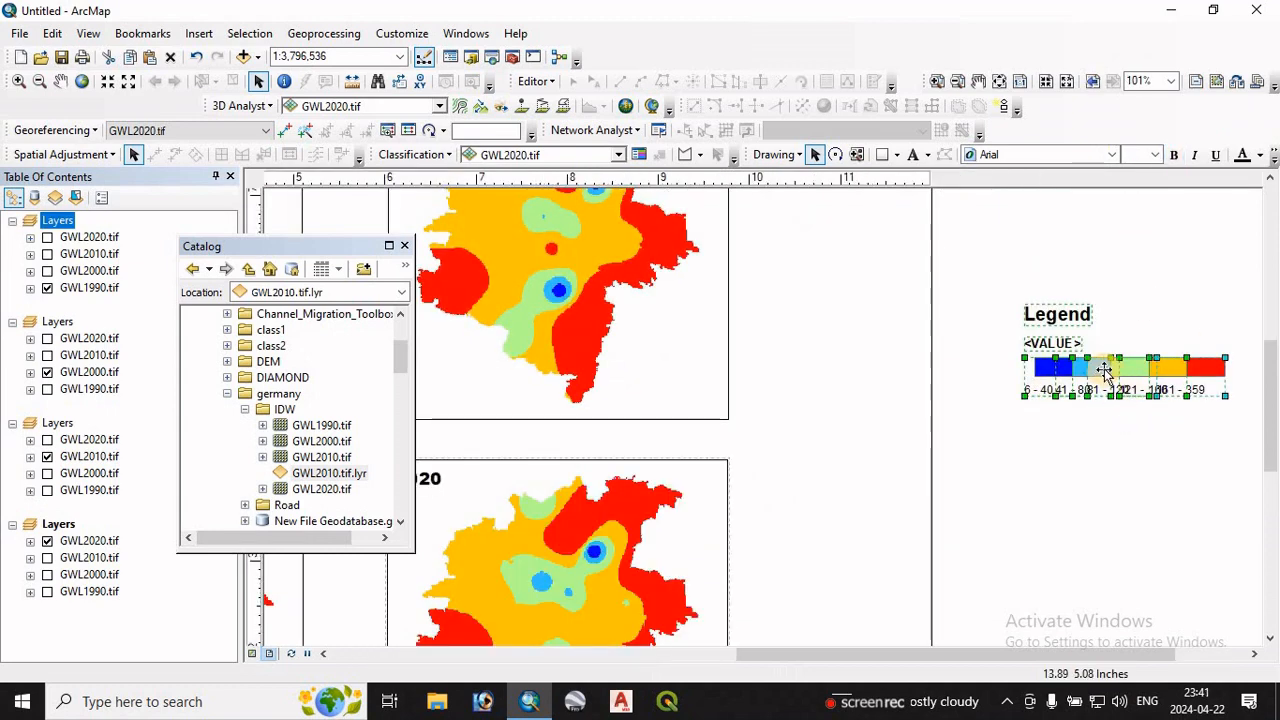
right_click(1104, 370)
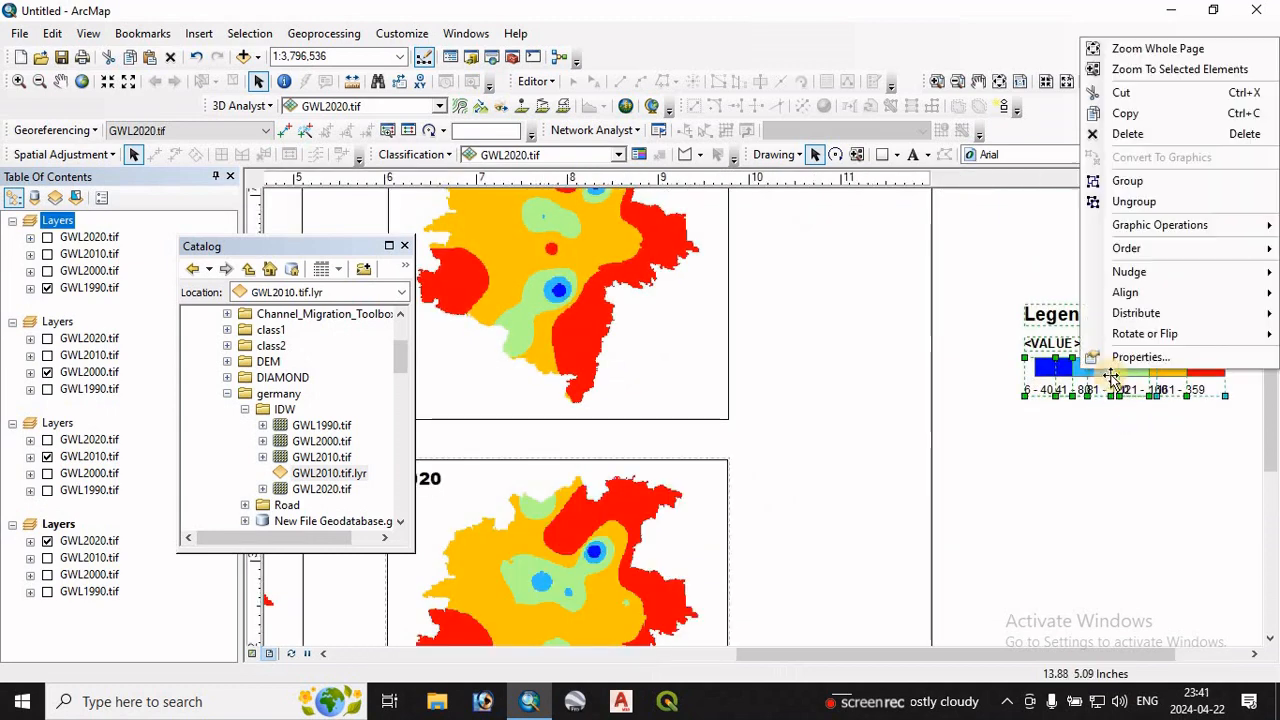
left_click(1135, 202)
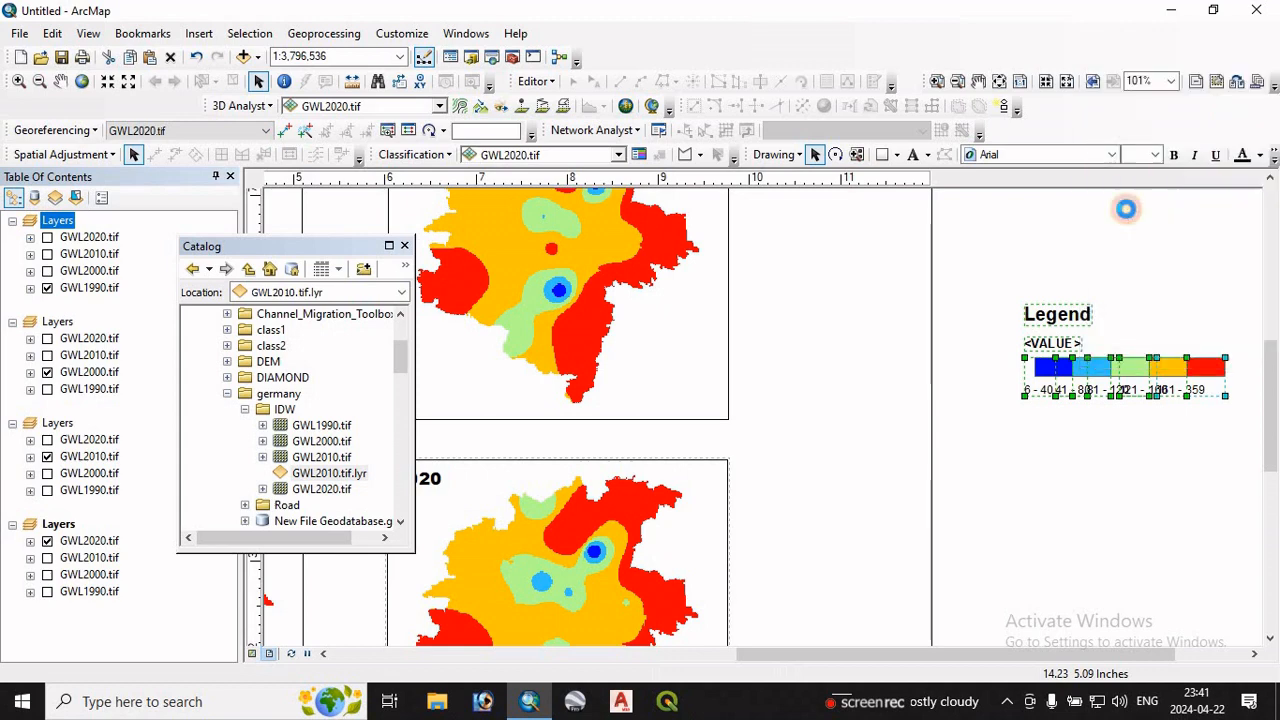
Step: Select all five colour patches of the legend bar, from dark blue to red, and group them
left_click(1088, 367)
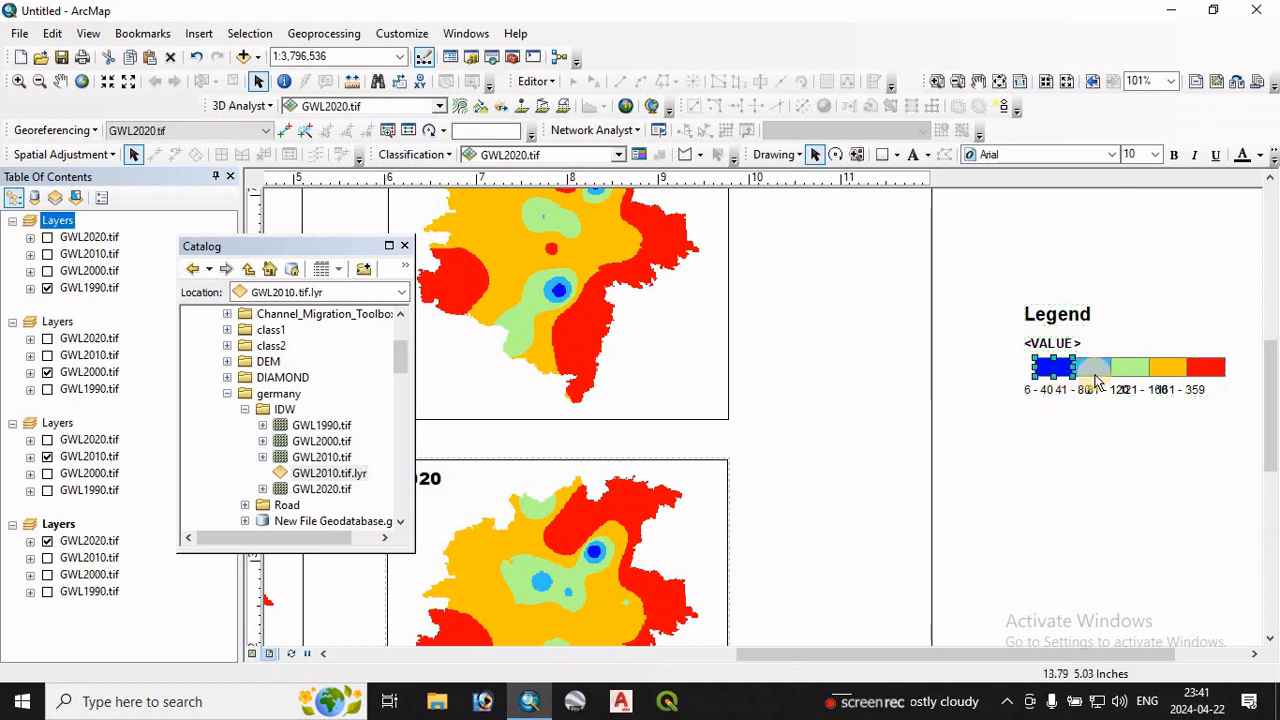
left_click(1090, 370, "shift")
left_click(1132, 366, "shift")
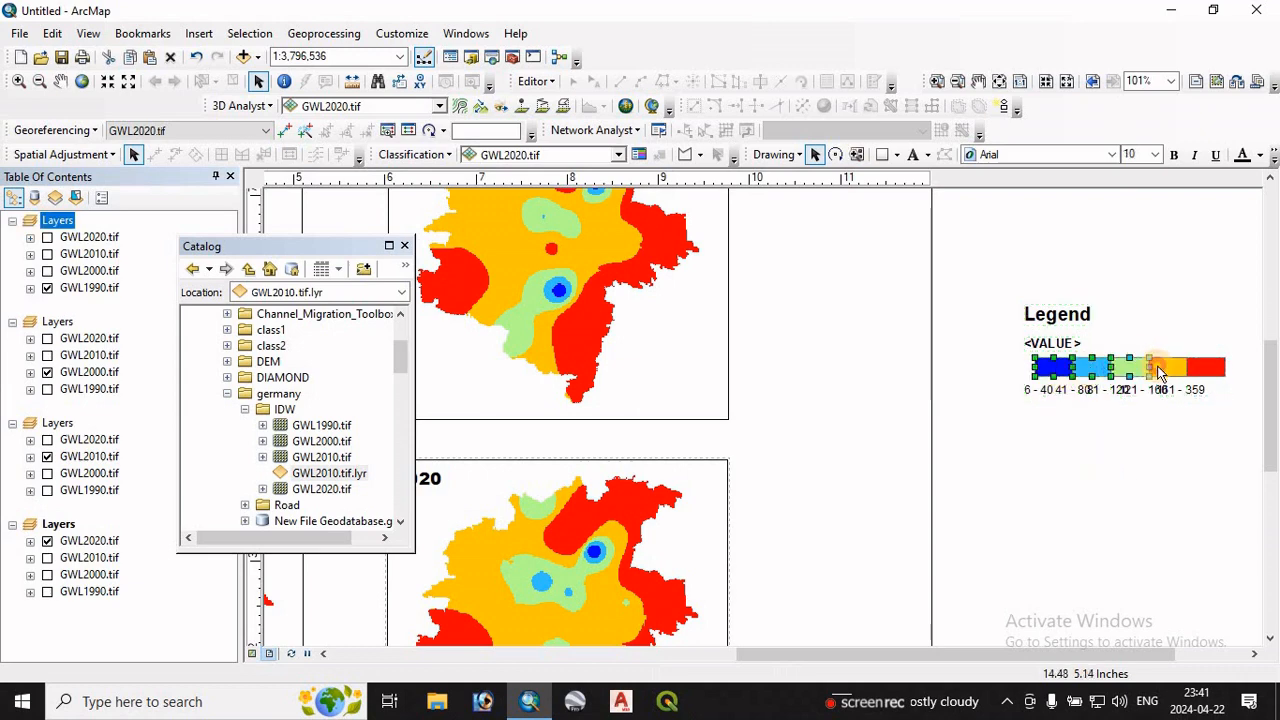
left_click(1165, 368, "shift")
left_click(1210, 368, "shift")
right_click(1157, 372)
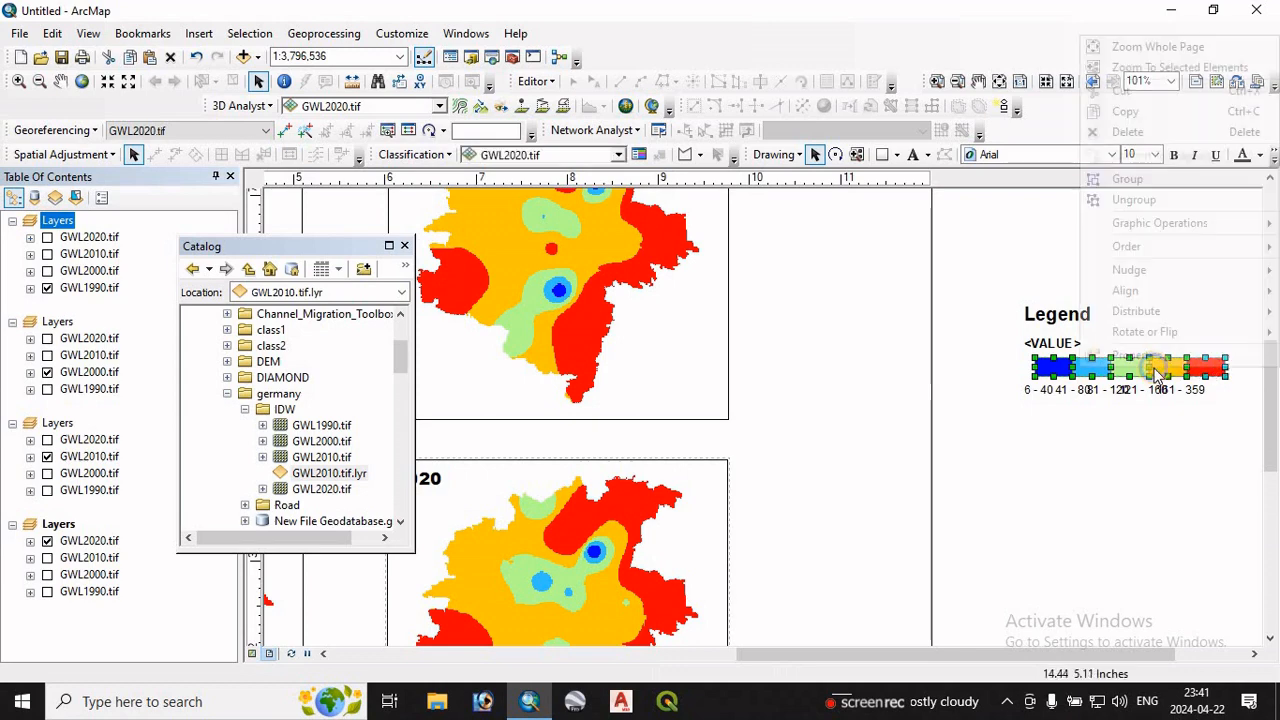
left_click(1118, 180)
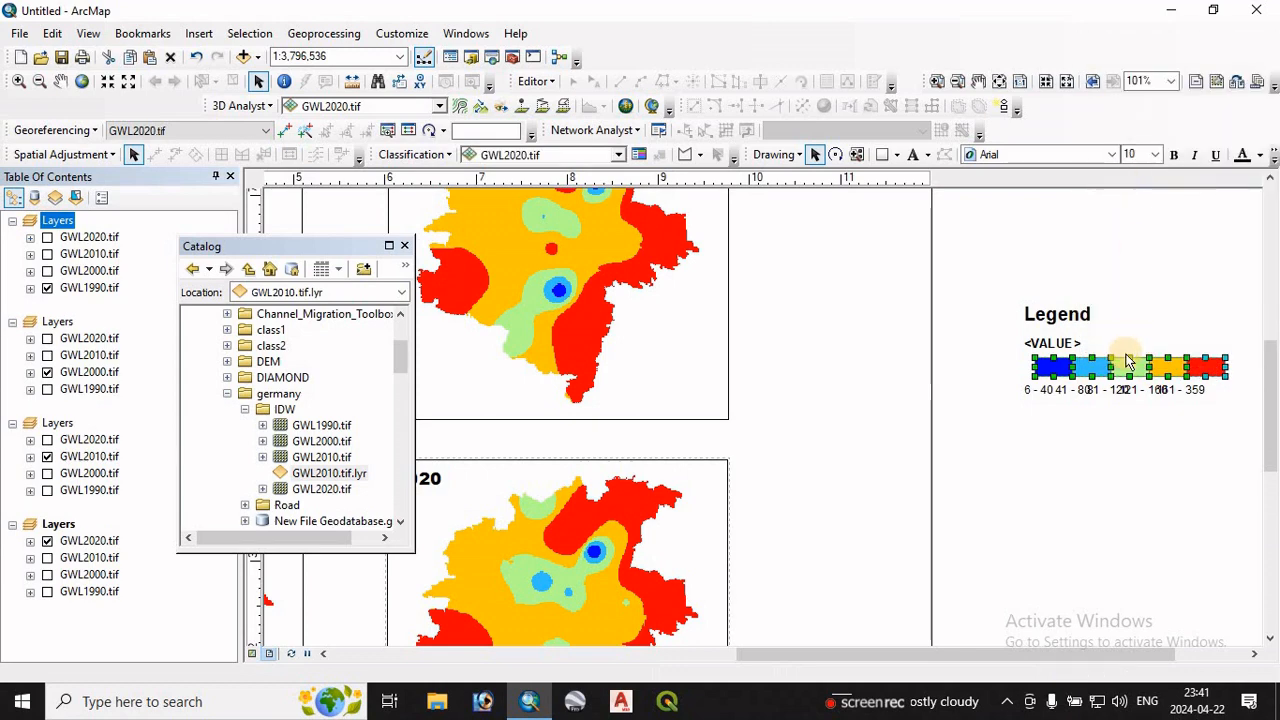
Step: Move the grouped legend bar into the space beside the 2000 and 2020 maps and rotate it left to stand vertically
left_click_drag(1126, 364, 805, 435)
right_click(805, 435)
mouse_move(923, 397)
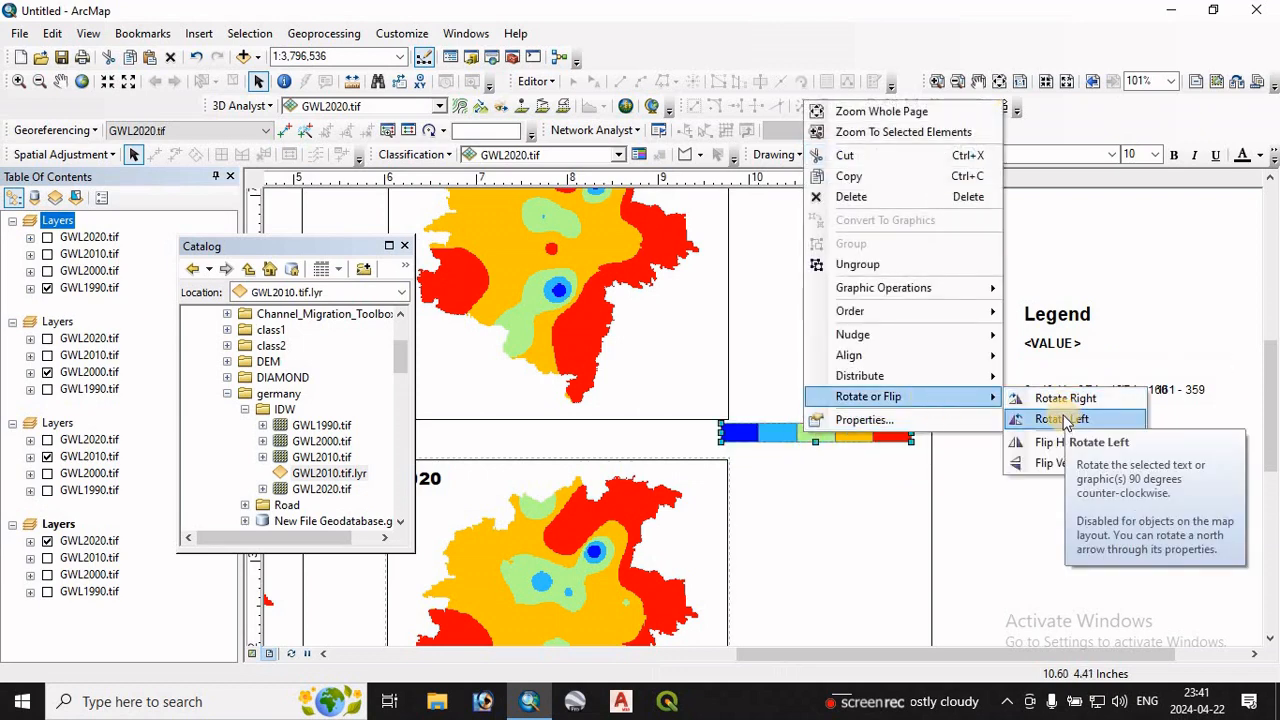
left_click(1062, 420)
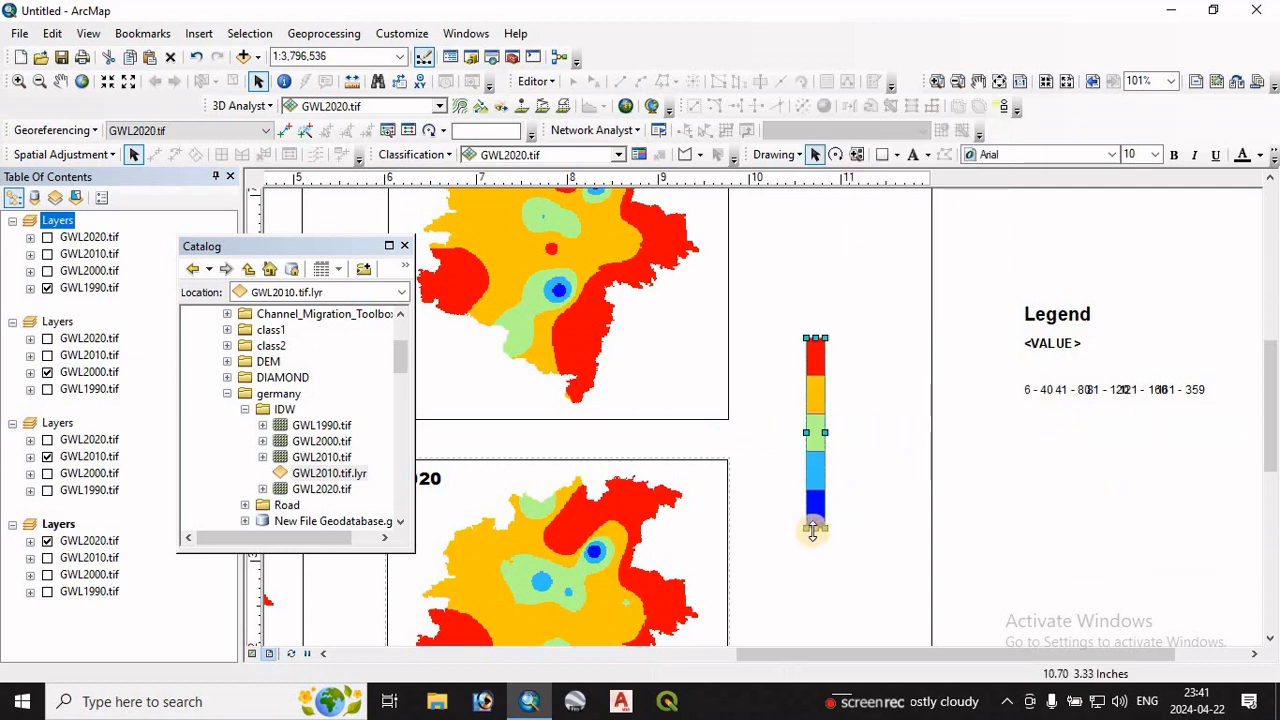
Step: Reposition and stretch the vertical colour bar to span from the 2000 map frame's top edge to the 2020 map frame's bottom edge
left_click_drag(813, 530, 794, 651)
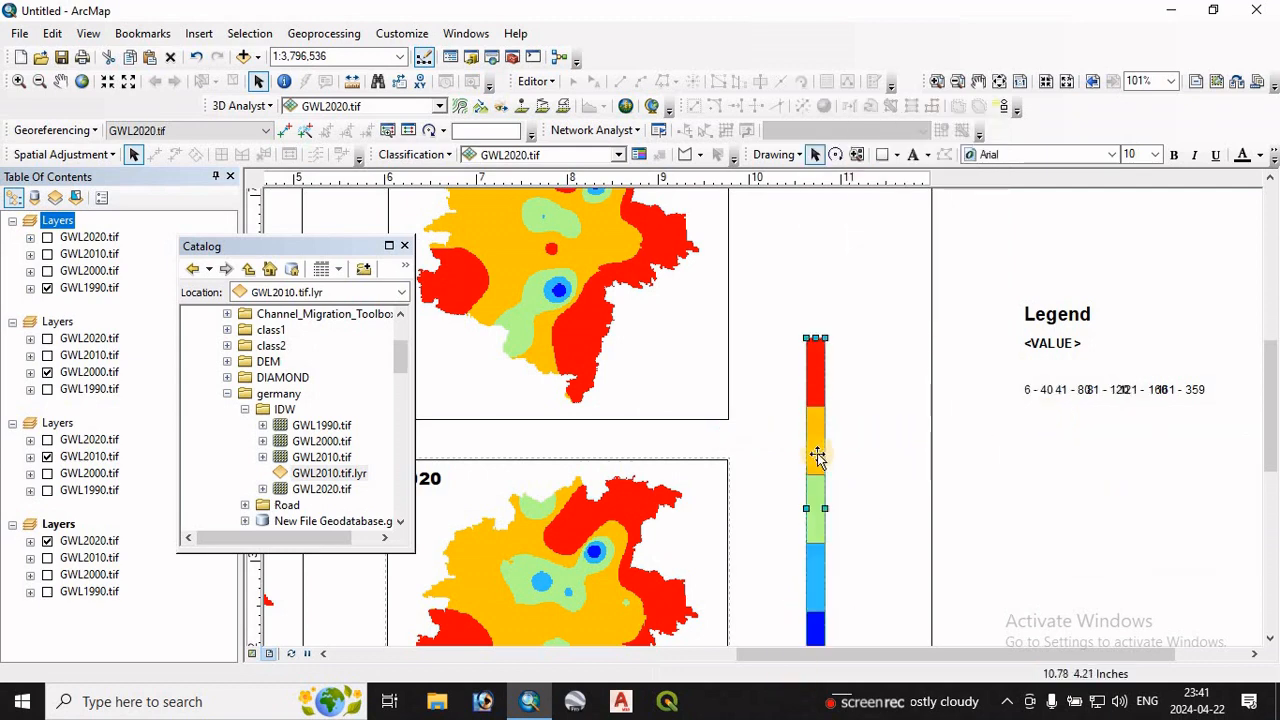
scroll(814, 457, "up", 4)
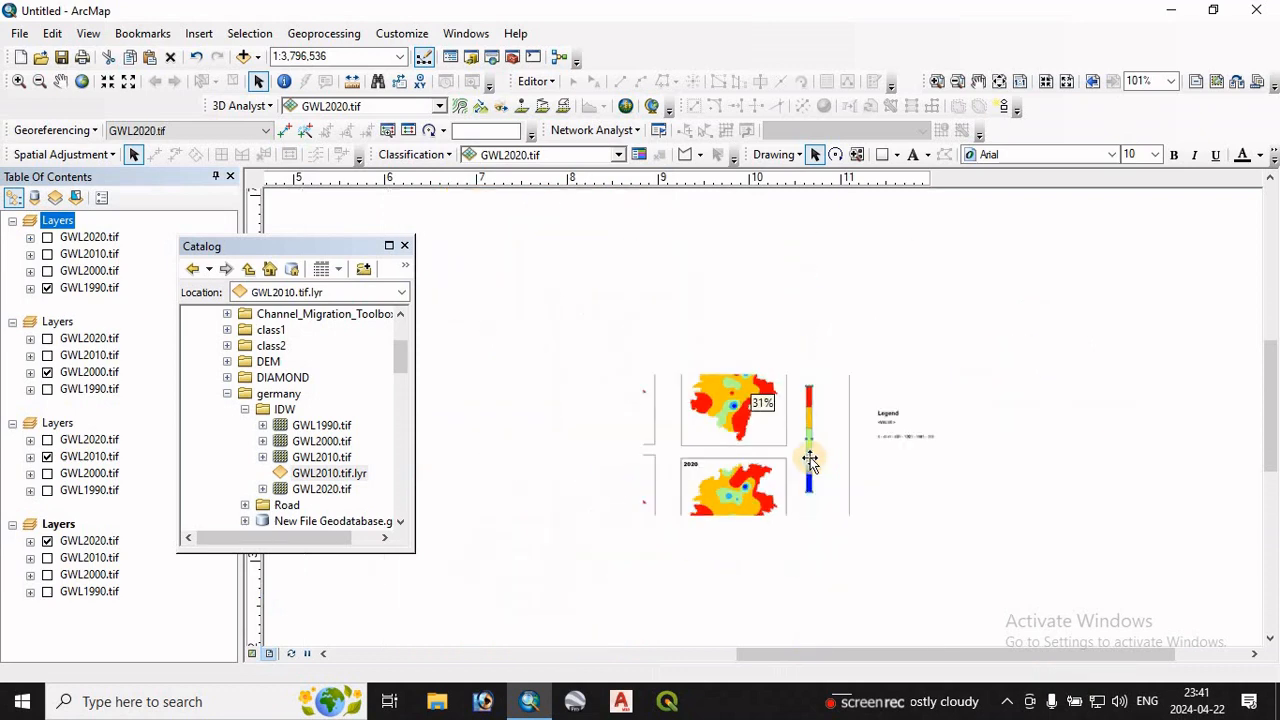
mouse_move(809, 432)
left_mouse_down()
mouse_move(805, 388)
mouse_move(803, 446)
left_mouse_up()
scroll(803, 446, "down", 4)
scroll(838, 571, "up", 1)
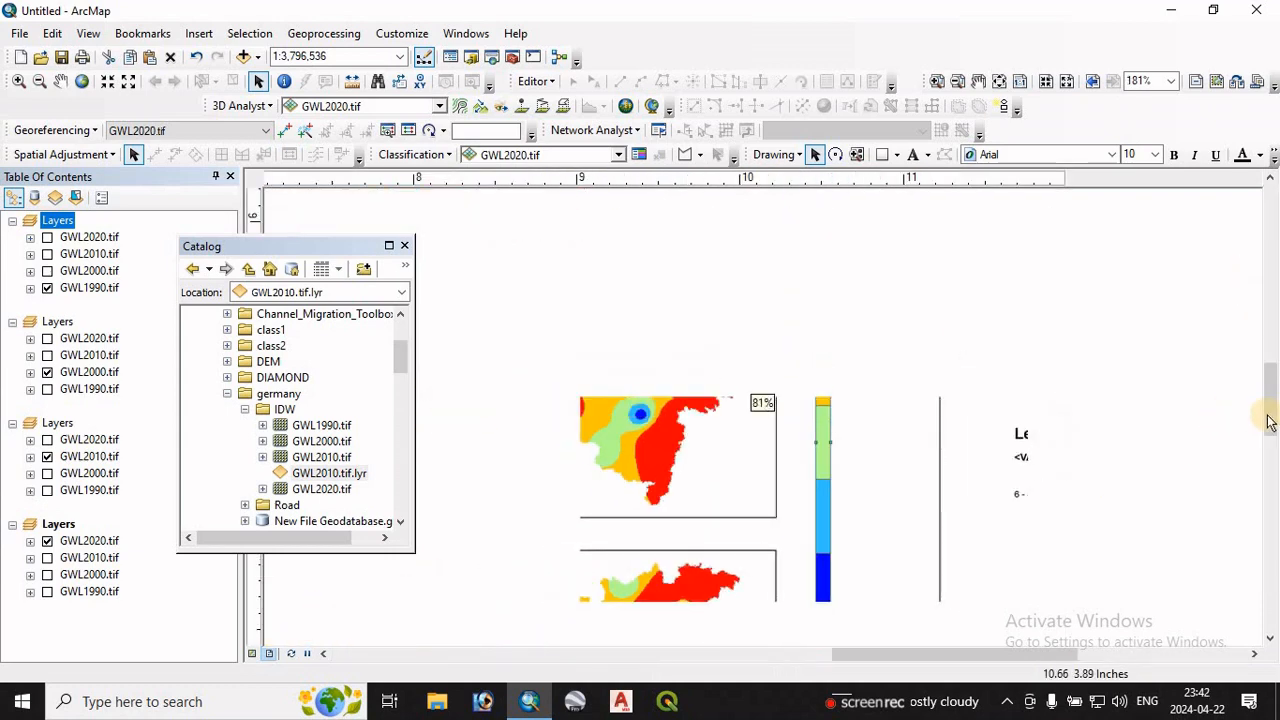
left_click_drag(1272, 409, 1271, 480)
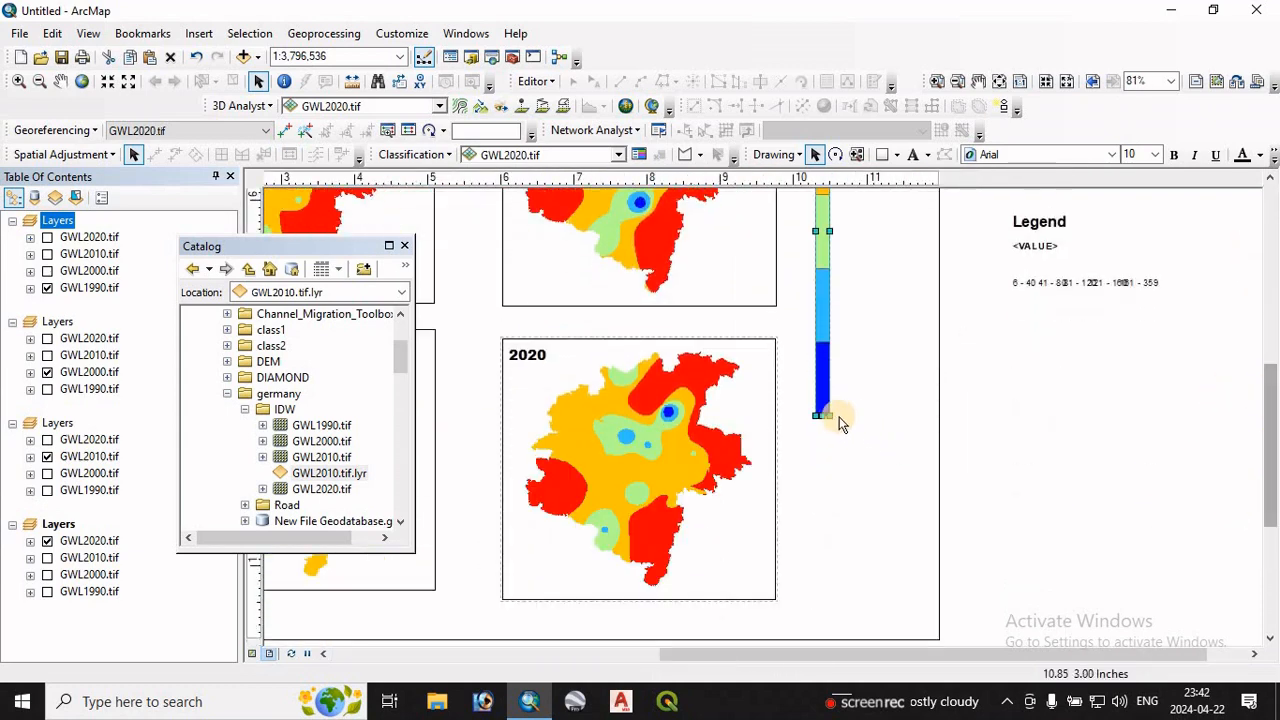
left_click_drag(823, 415, 838, 599)
scroll(838, 597, "up", 4)
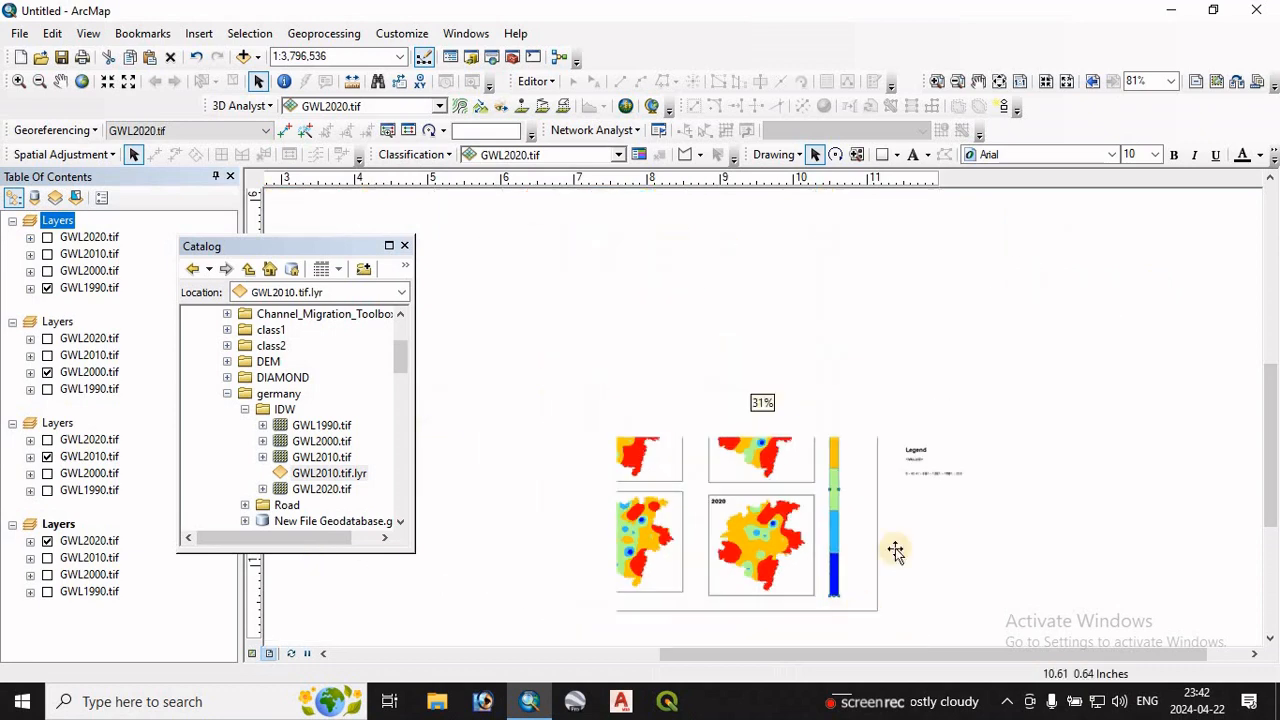
scroll(847, 497, "down", 2)
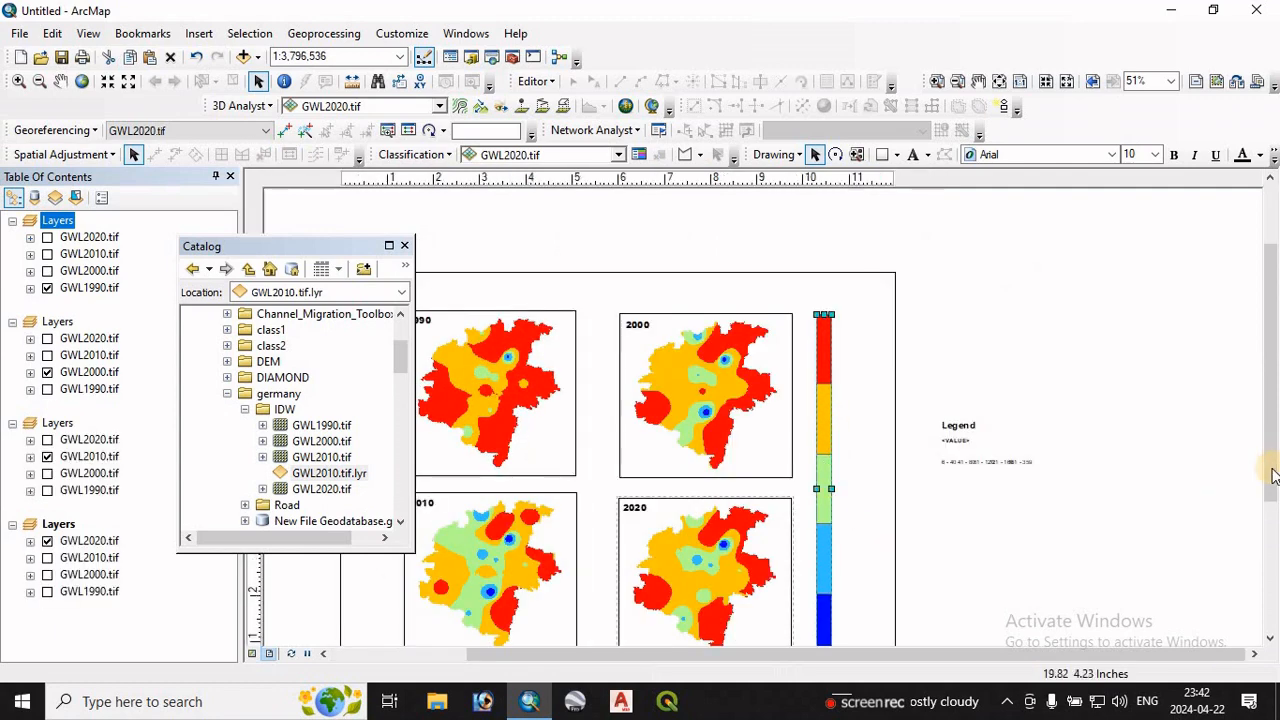
left_click_drag(1271, 473, 1270, 592)
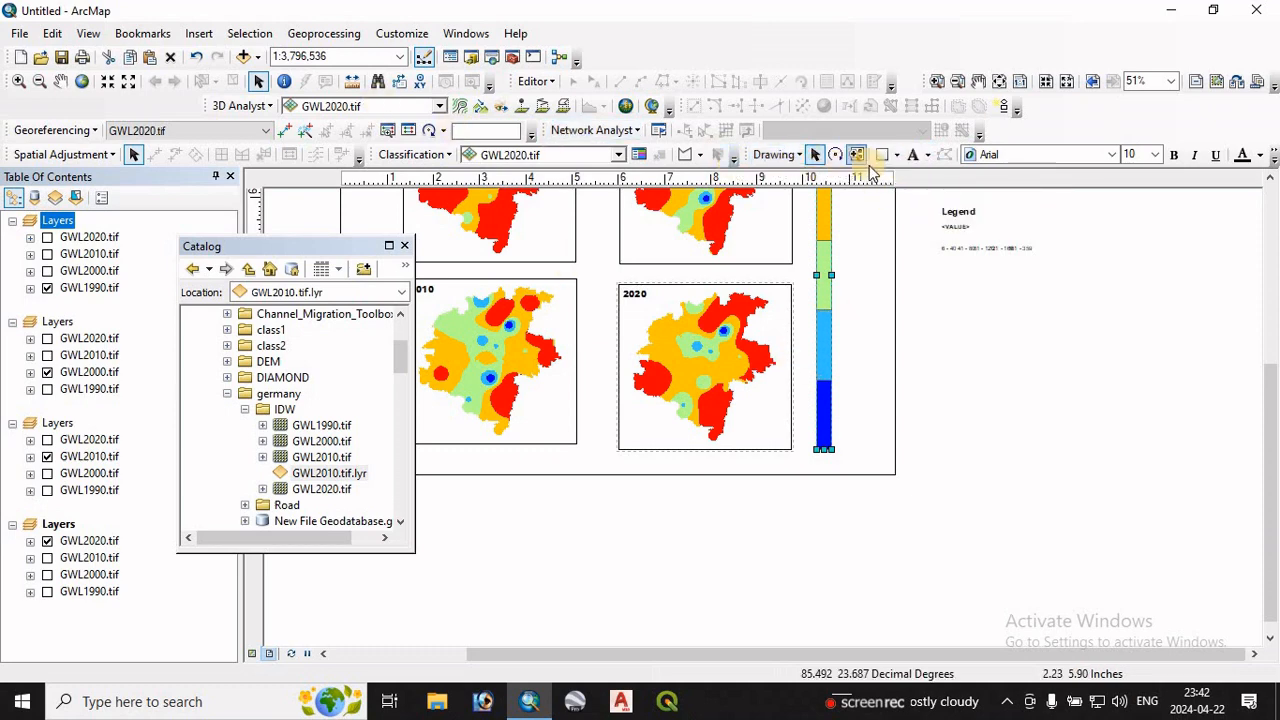
left_click(400, 34)
mouse_move(500, 54)
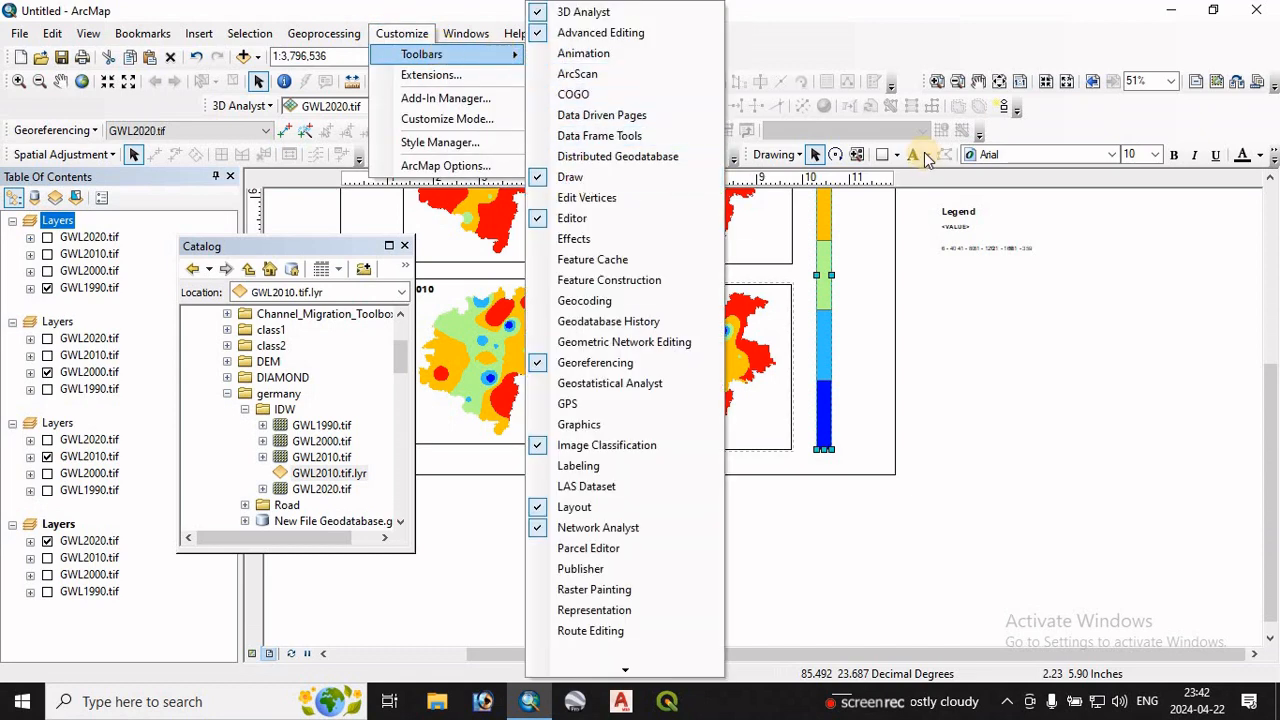
left_click(912, 138)
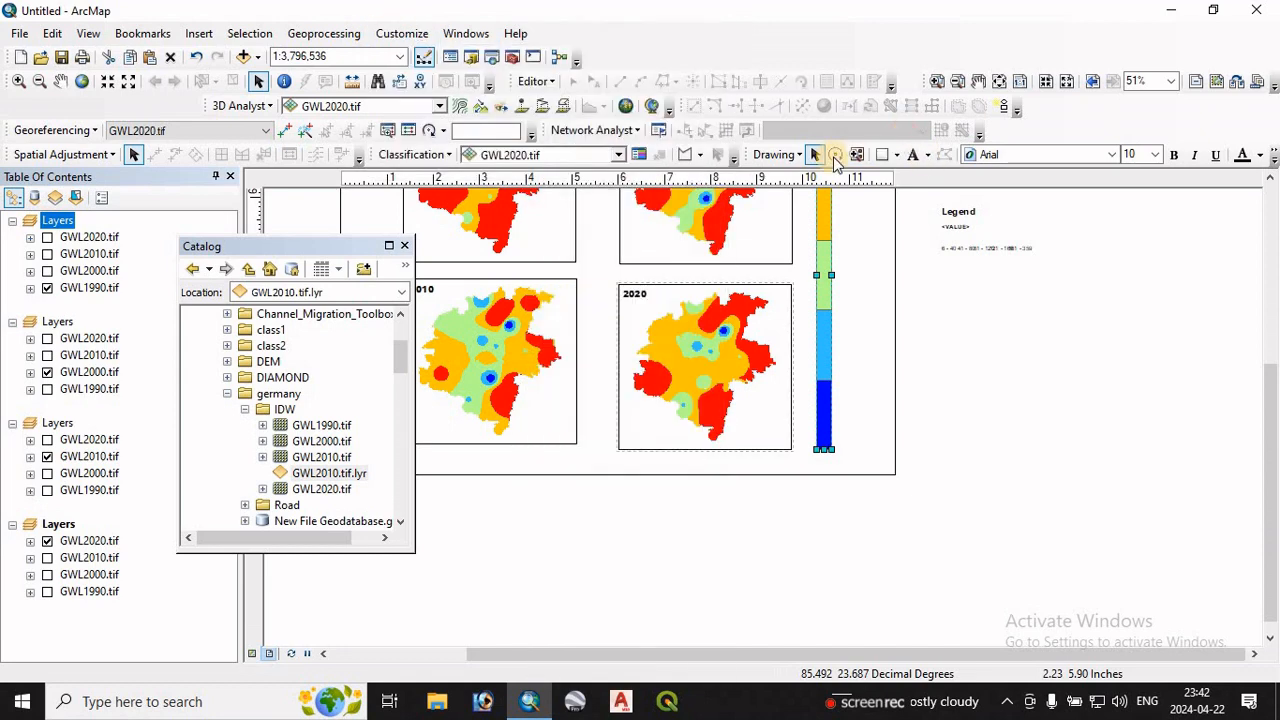
Step: Add the text 40 beside the boundary between the bar's dark blue and light blue patches
left_click(928, 156)
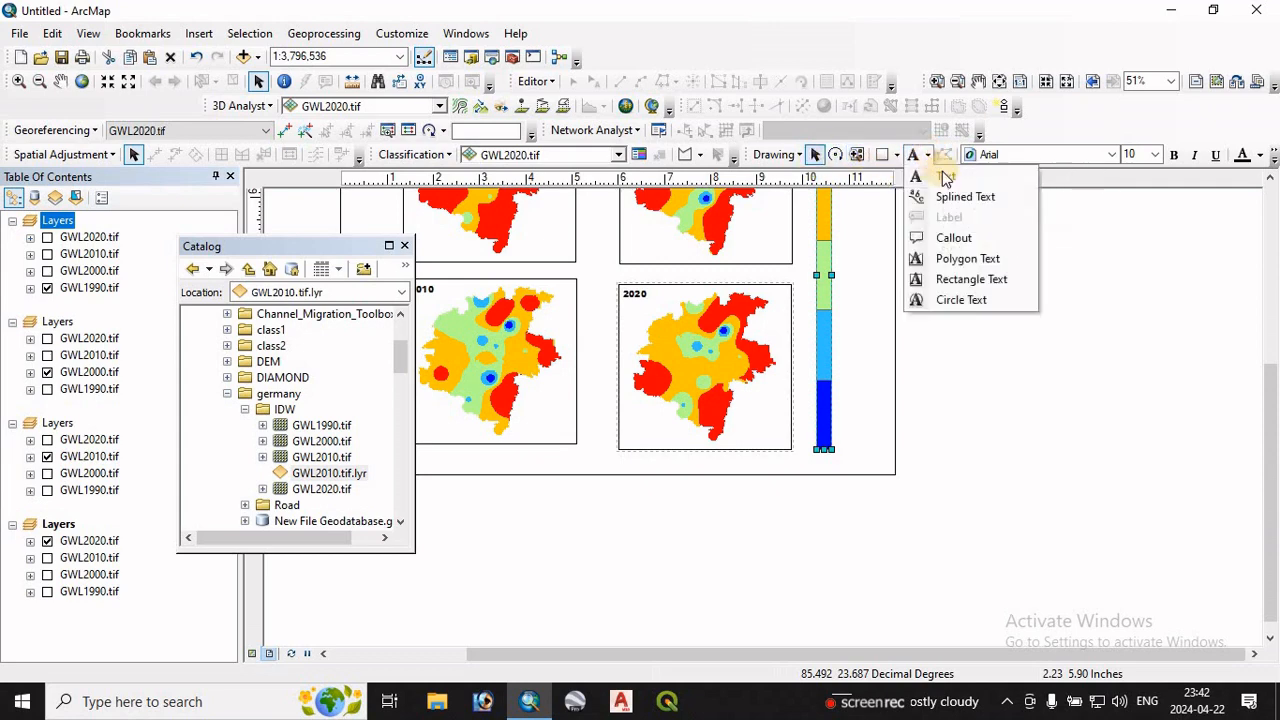
left_click(943, 175)
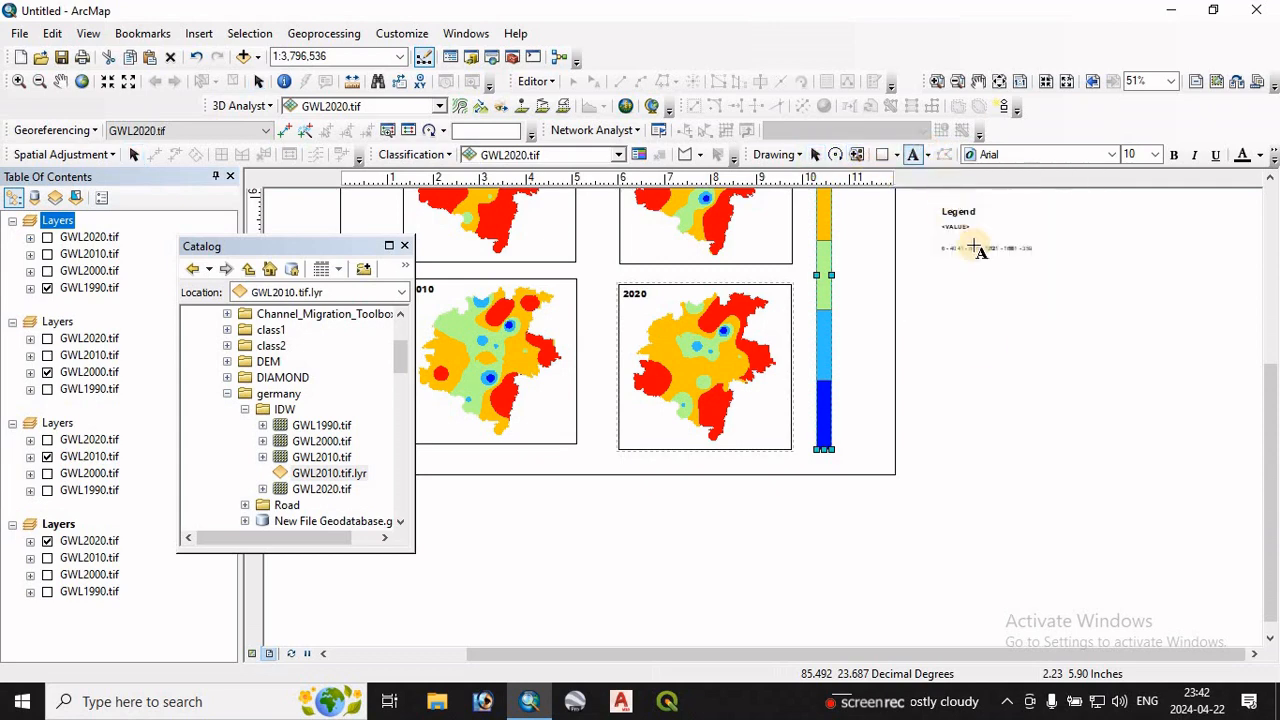
left_click(840, 380)
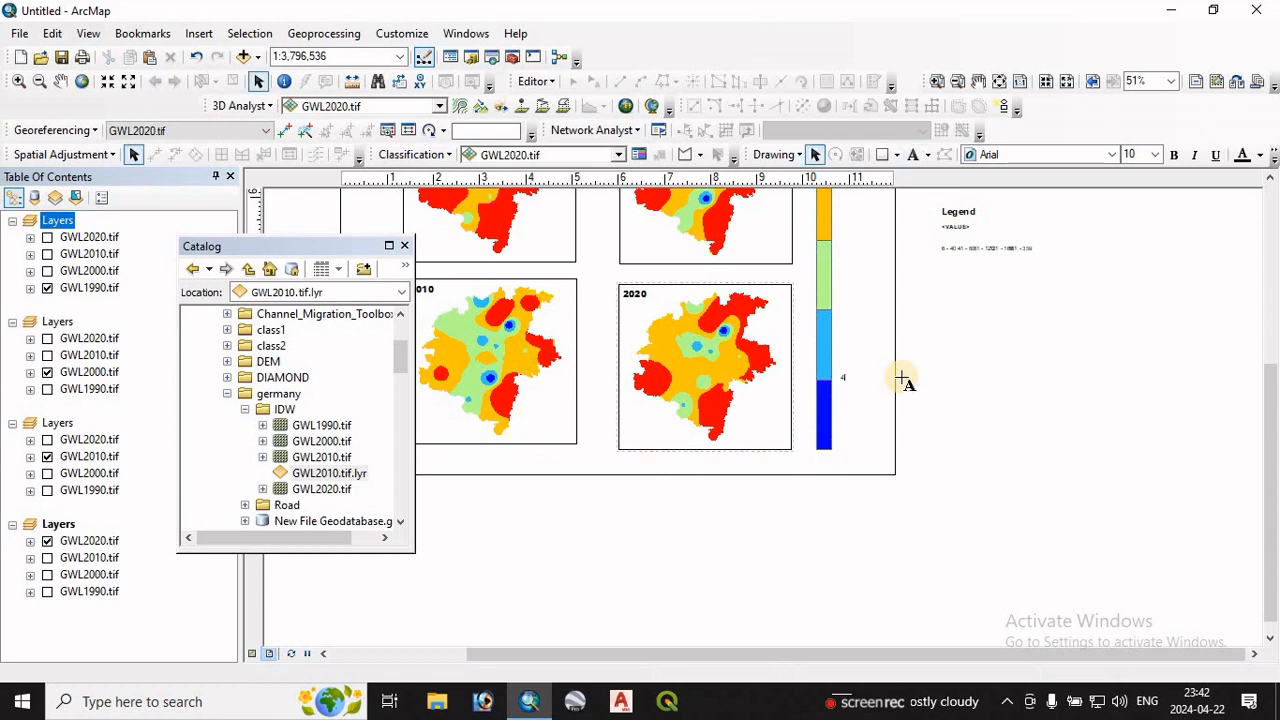
Step: Format the 40 label in Arial Black, size 14, and align it with the boundary between the dark blue and light blue patches
double_click(846, 382)
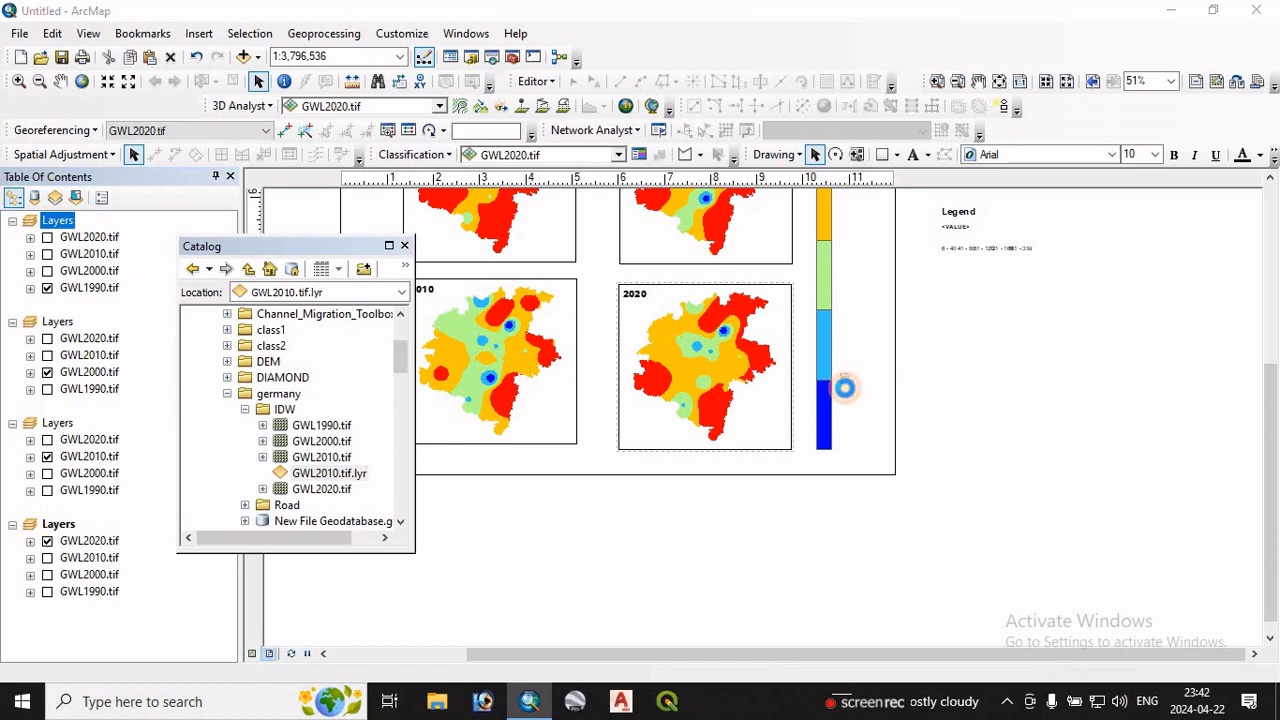
left_click(752, 468)
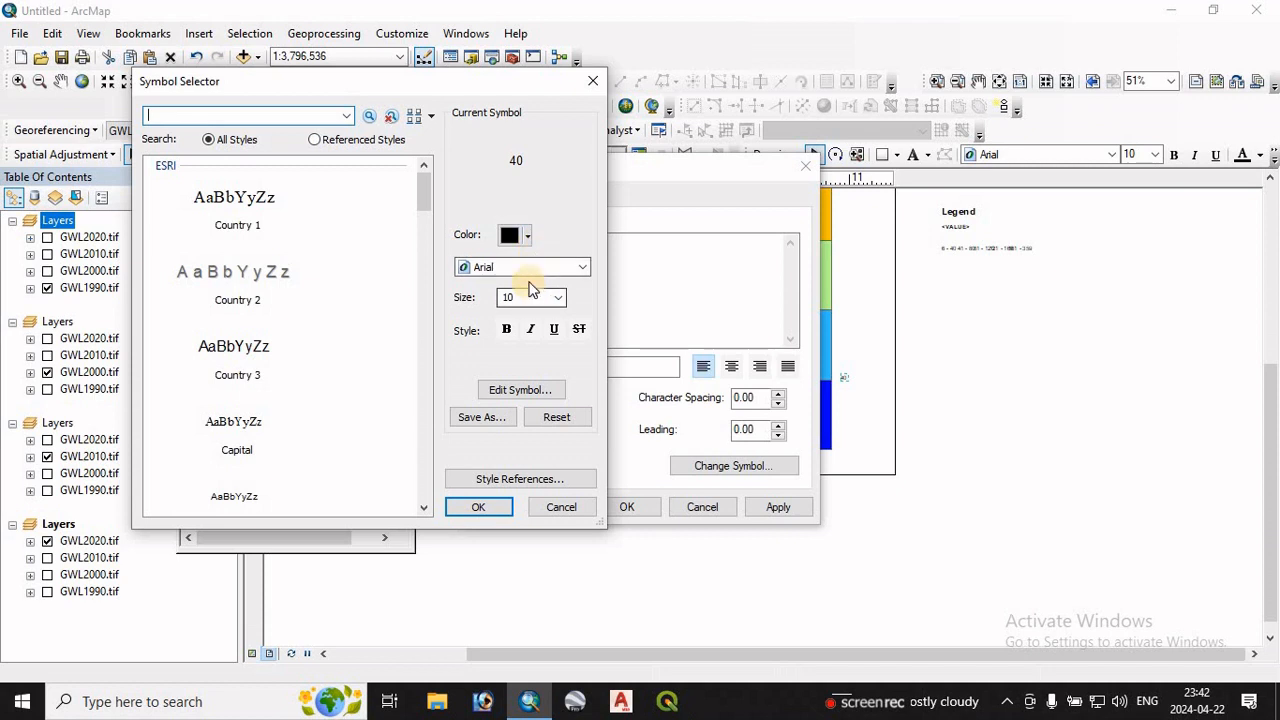
left_click(574, 270)
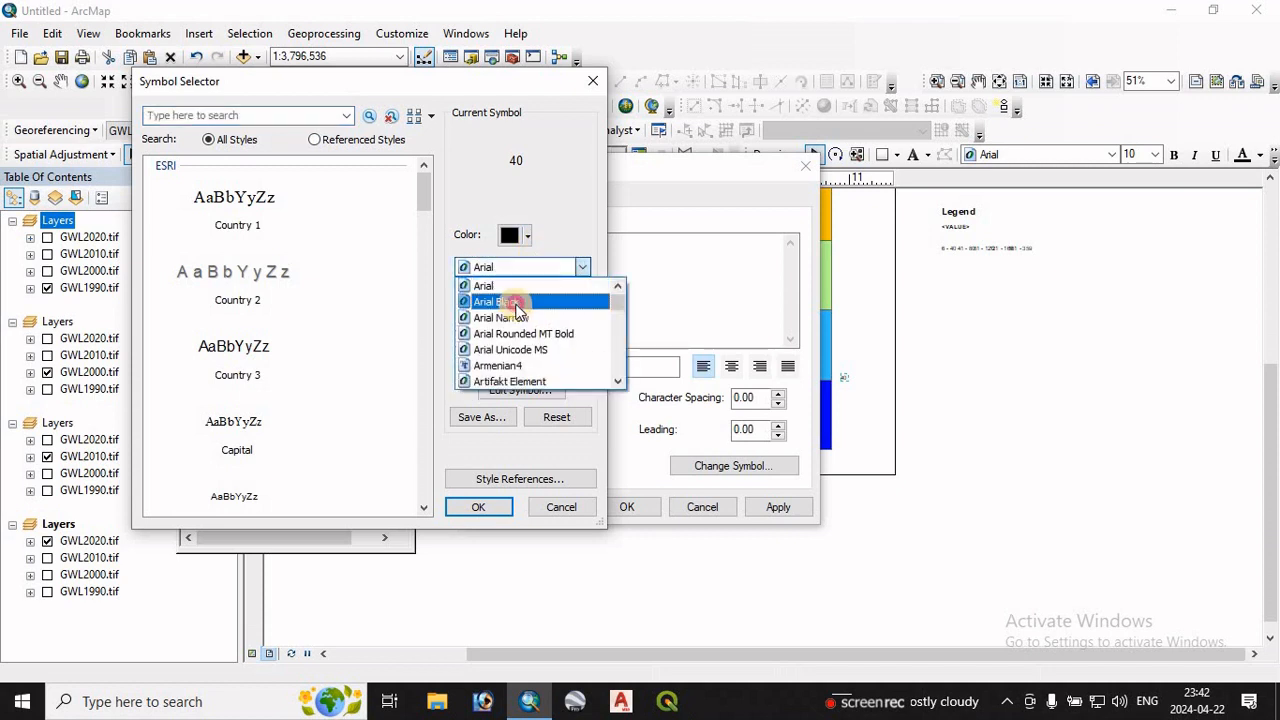
left_click(515, 302)
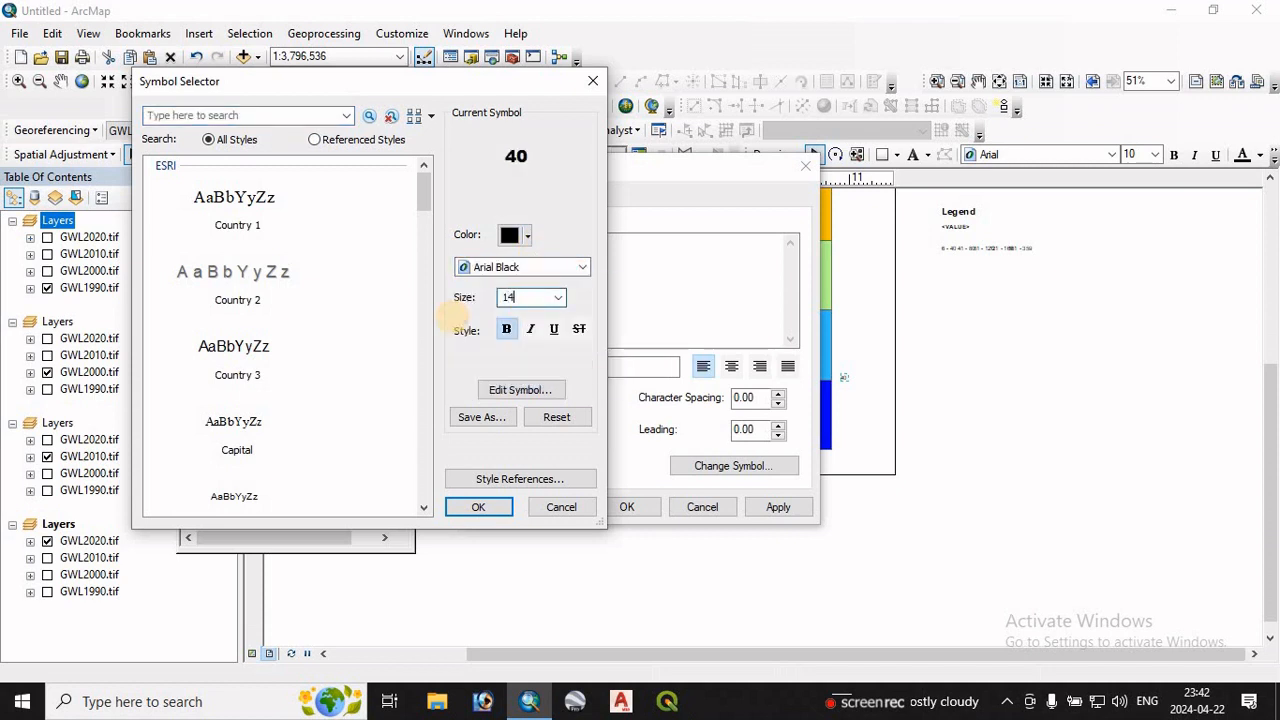
left_click(492, 507)
left_click(749, 507)
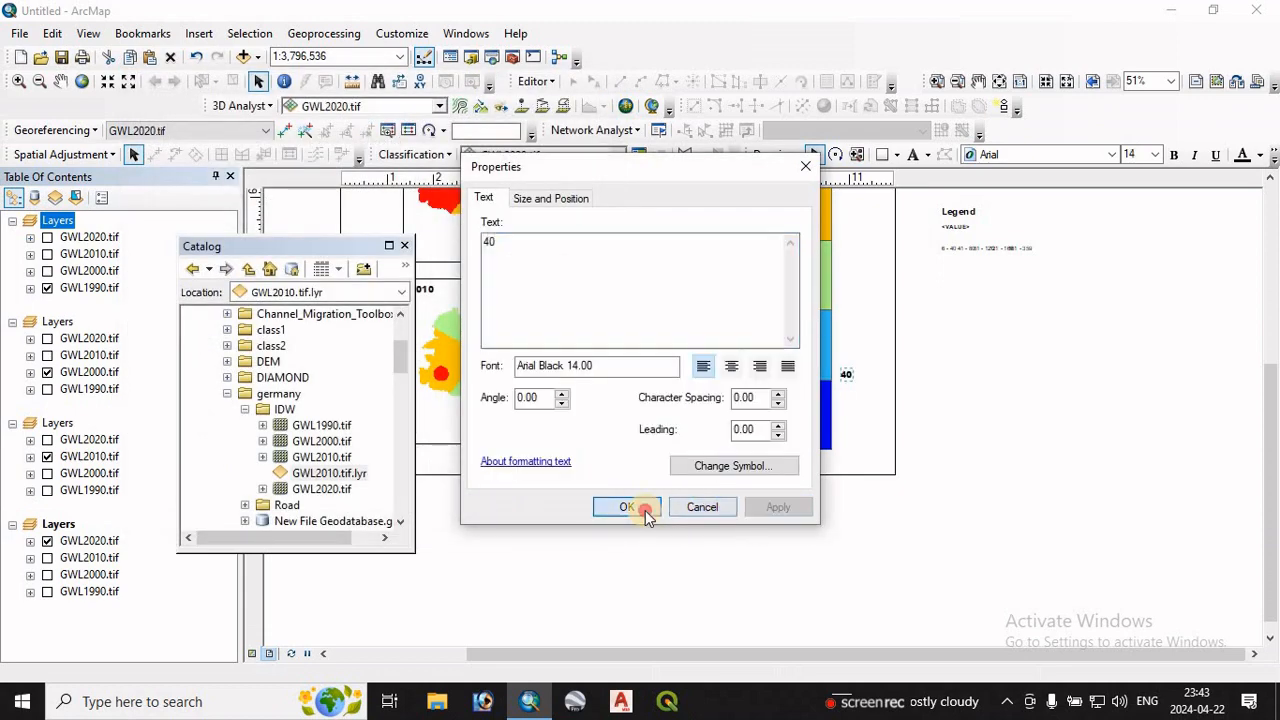
left_click(626, 507)
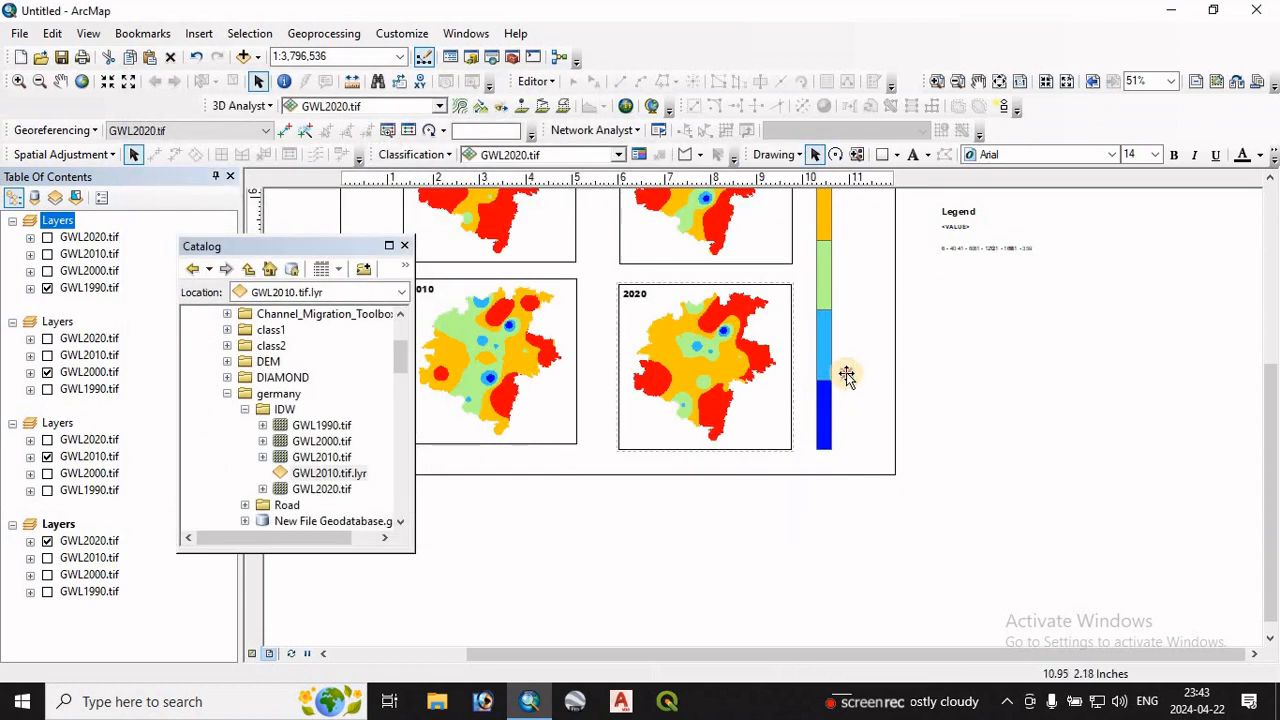
left_click_drag(846, 374, 842, 382)
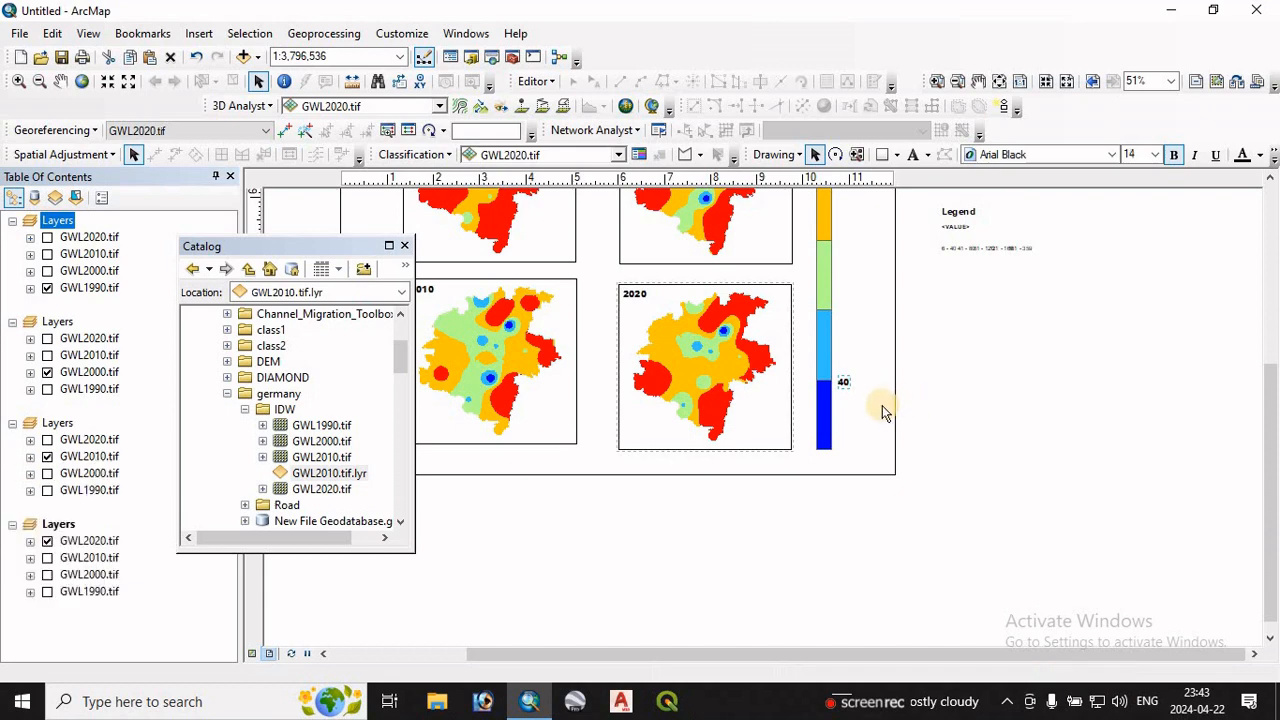
Step: Place a copy of the 40 label at the boundary between the light blue and green patches and change its text to 80
left_click_drag(855, 398, 840, 325)
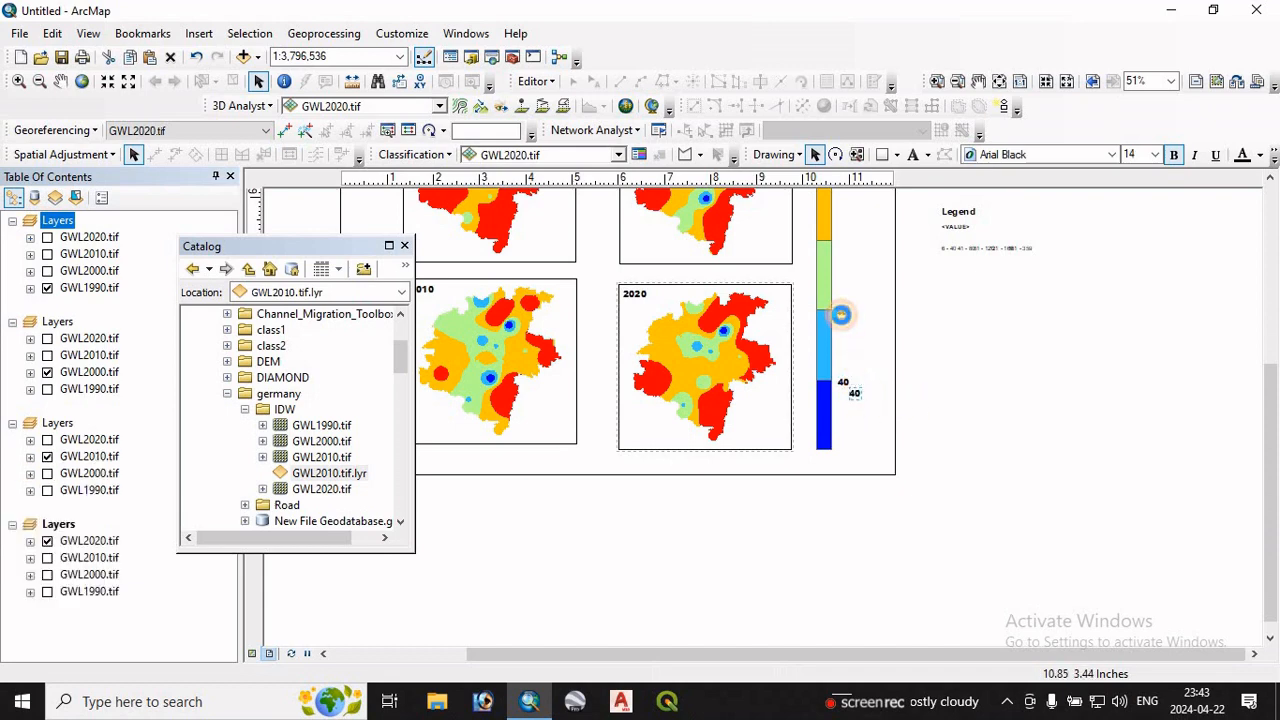
right_click(842, 314)
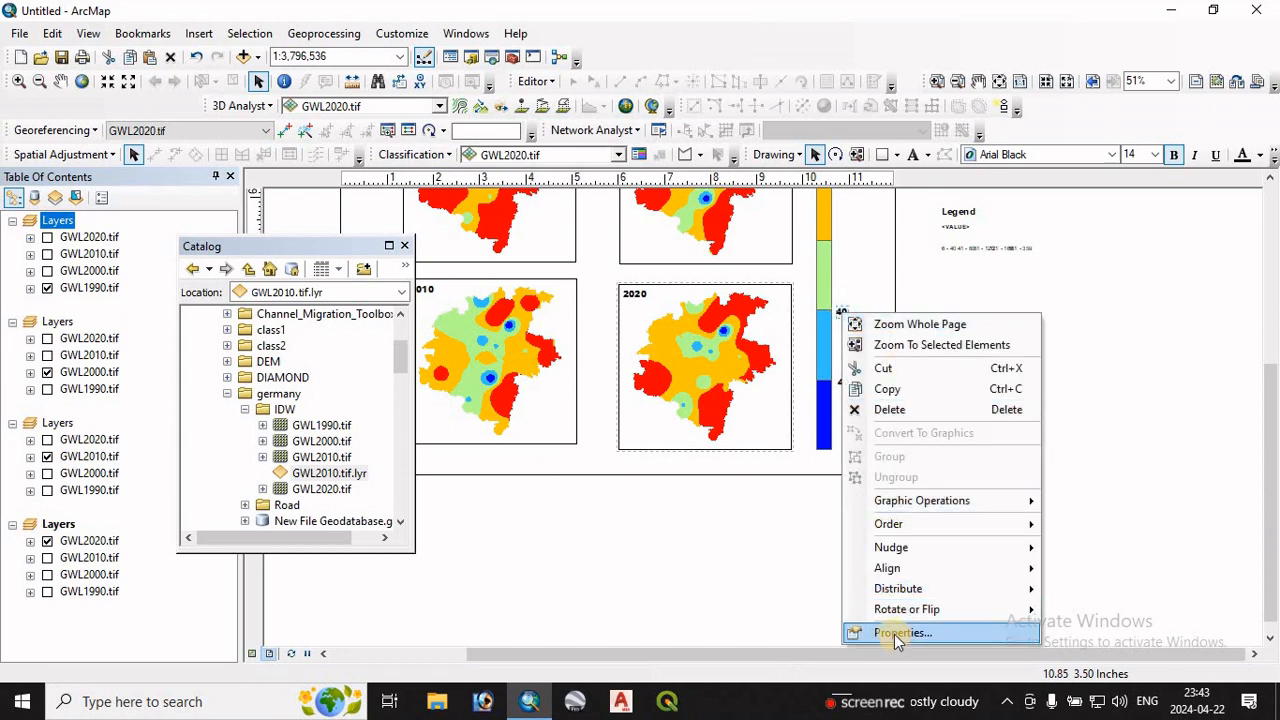
left_click(896, 634)
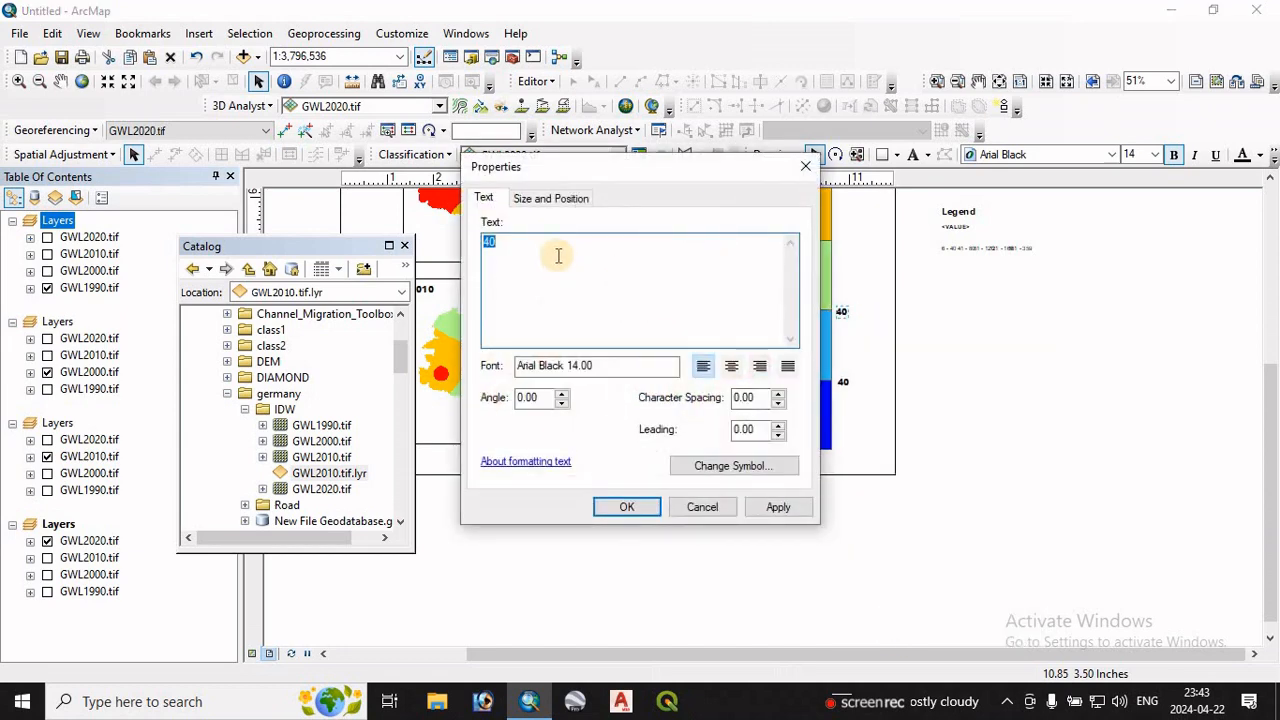
left_click(778, 507)
left_click(612, 507)
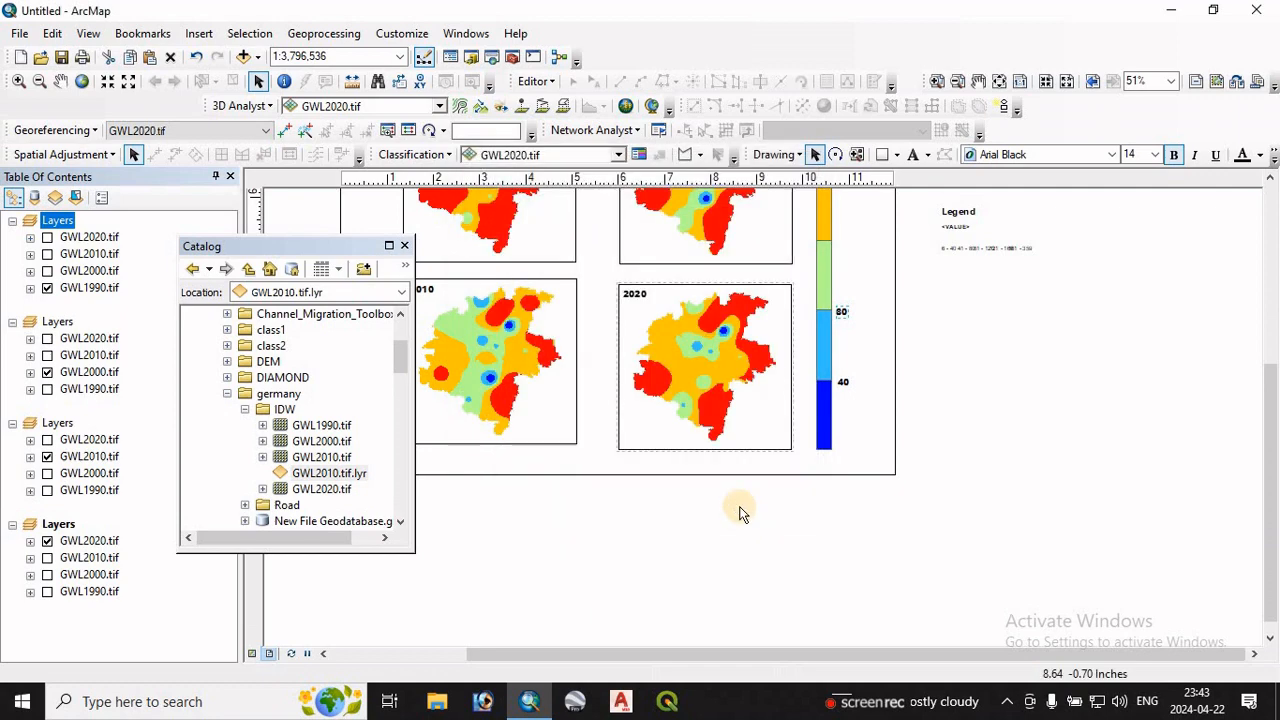
Step: Place a copy of the 80 label at the boundary between the green and orange patches and change its text to 120
left_click_drag(844, 314, 861, 334)
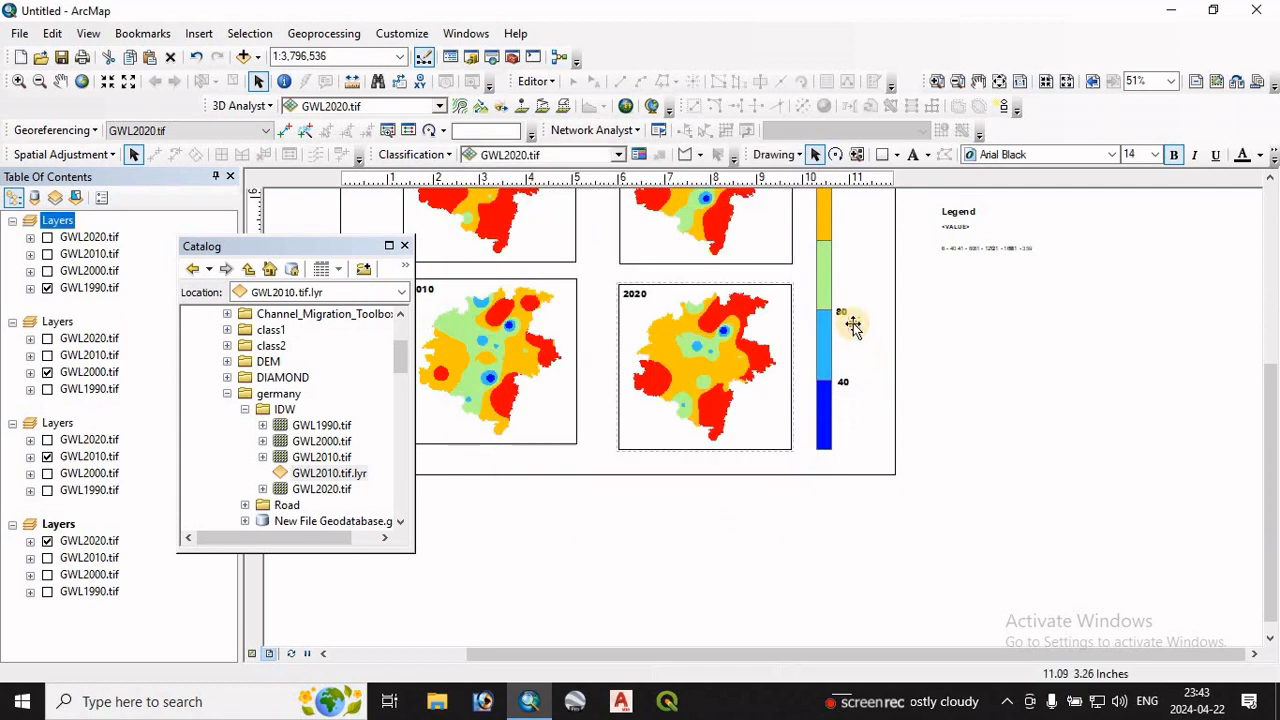
right_click(843, 241)
left_click(900, 559)
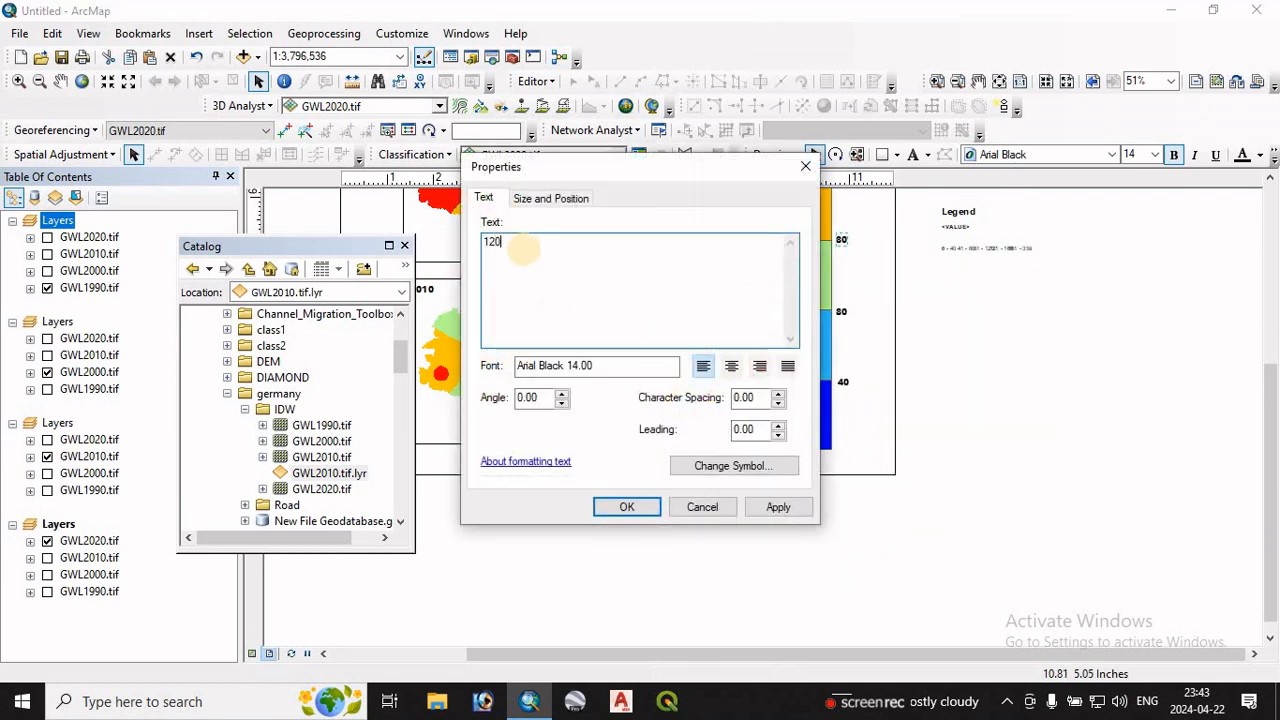
left_click(785, 508)
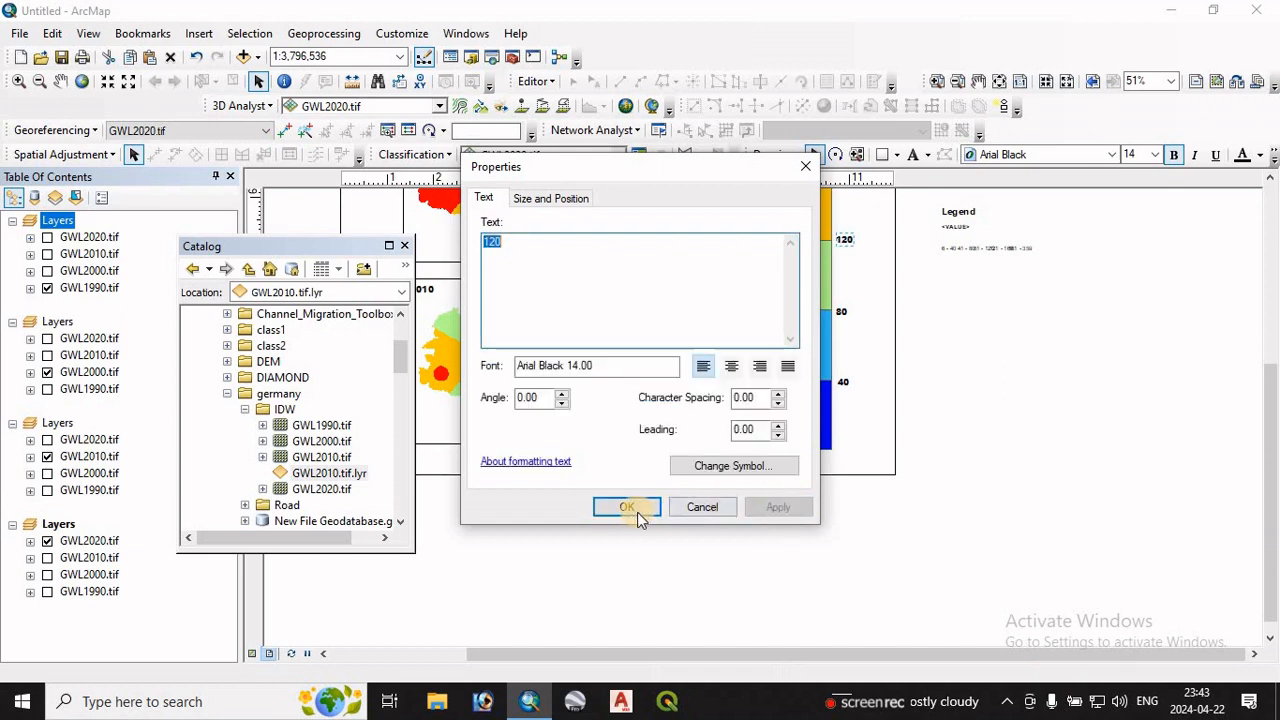
left_click(630, 508)
left_click_drag(1265, 475, 1266, 318)
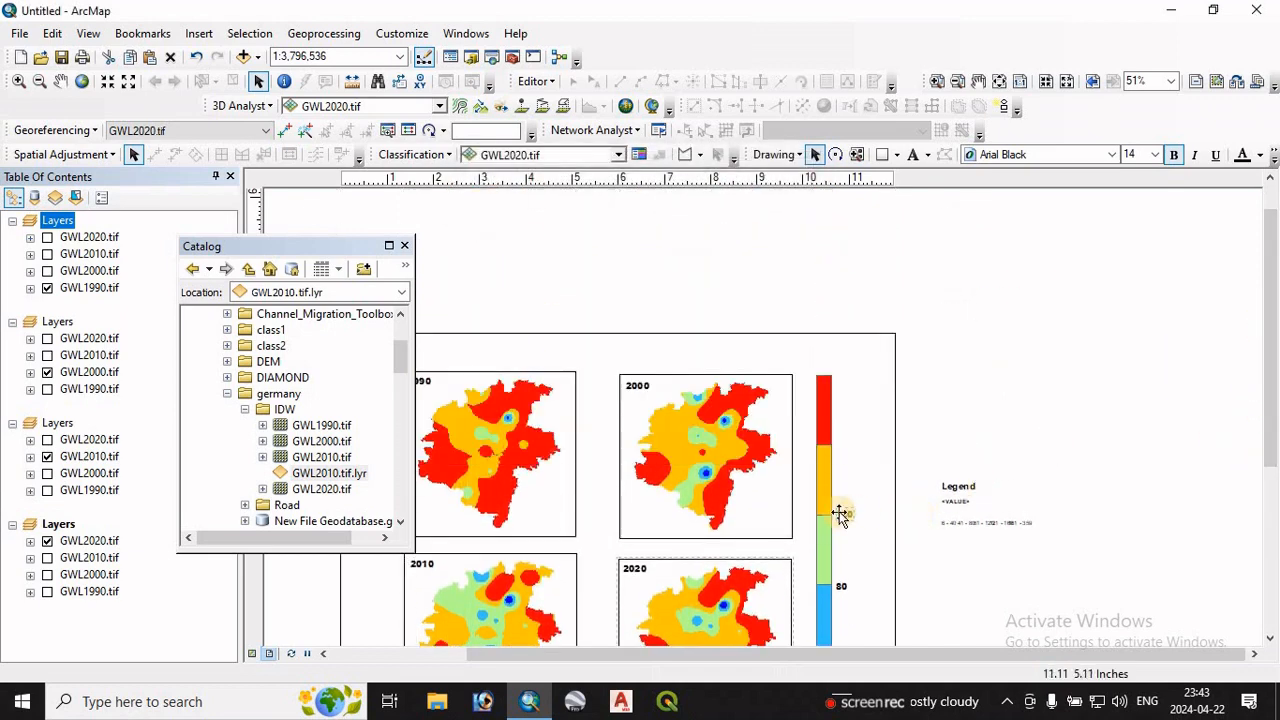
right_click(845, 516)
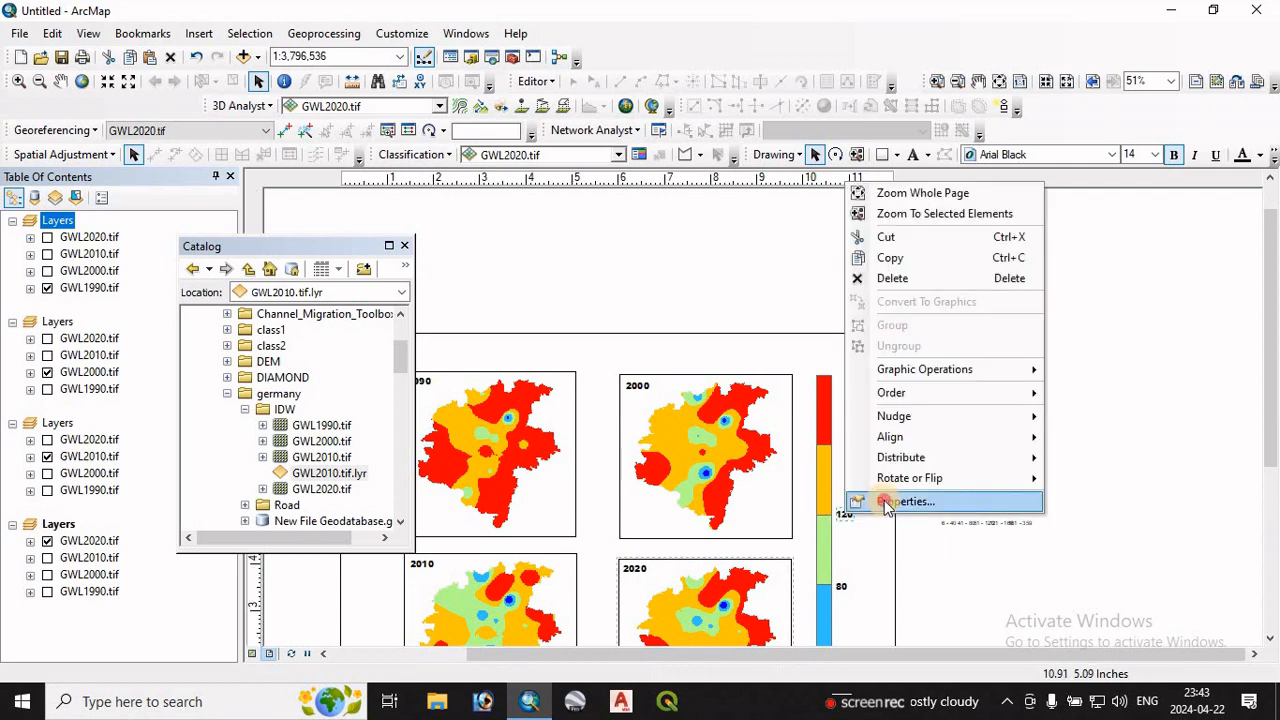
left_click(884, 503)
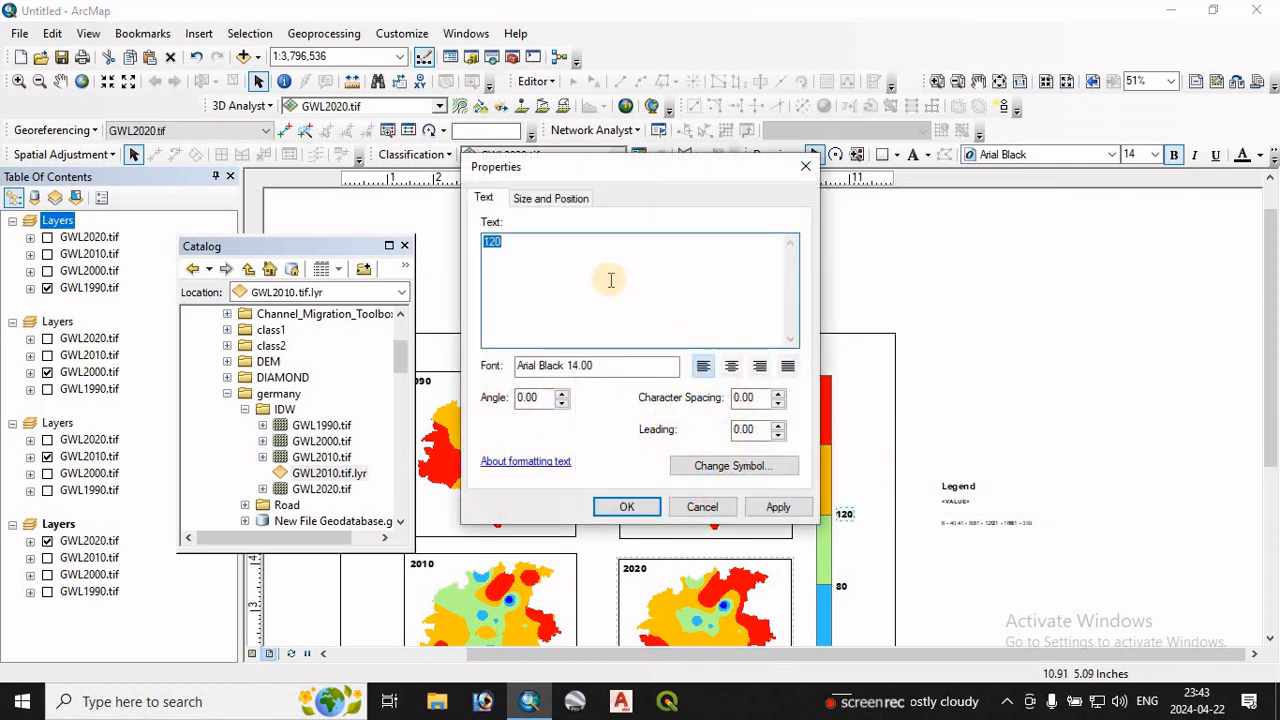
left_click(800, 168)
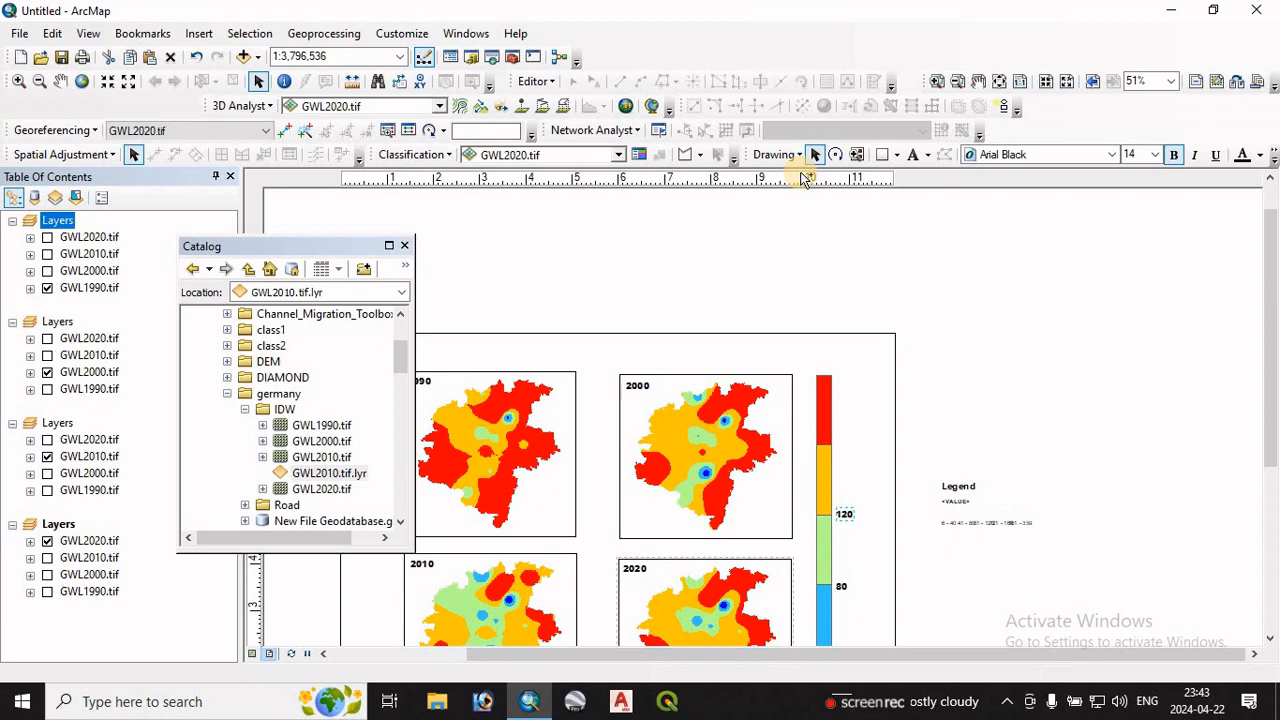
Step: Place a copy of the 120 label at the boundary between the orange and red patches and change its text to 160
key("ctrl+c")
key("ctrl+v")
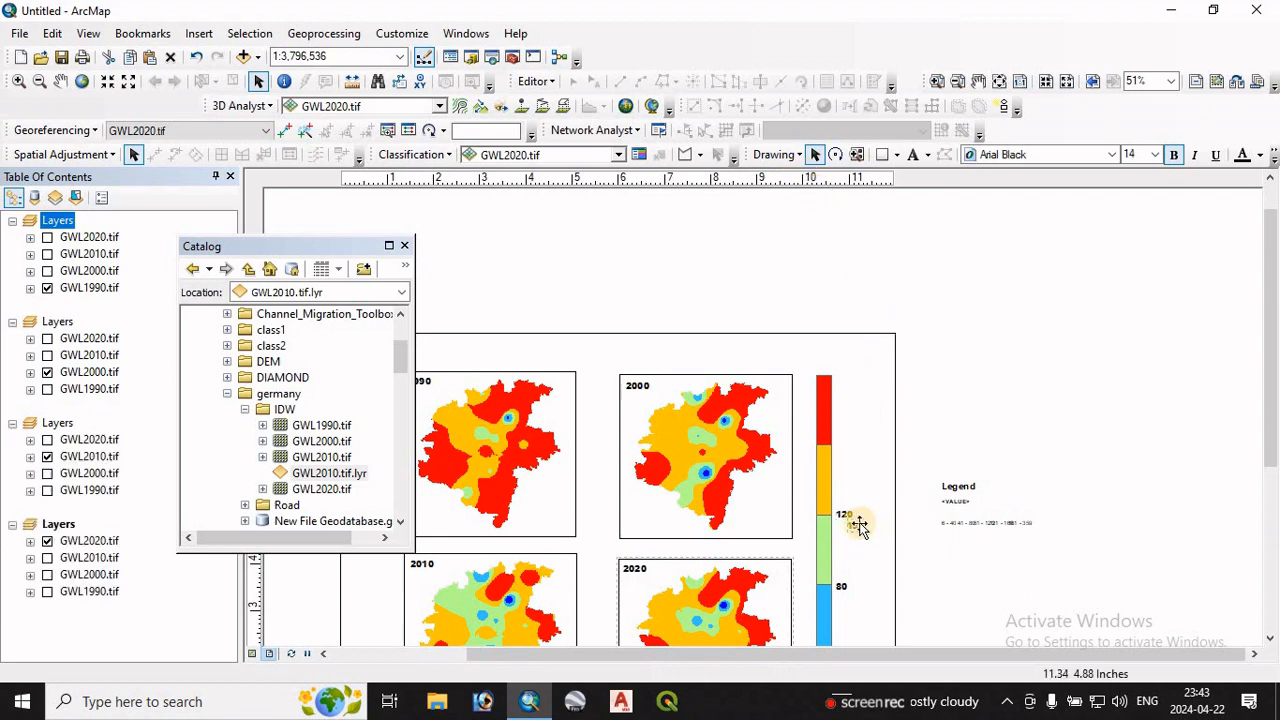
right_click(846, 447)
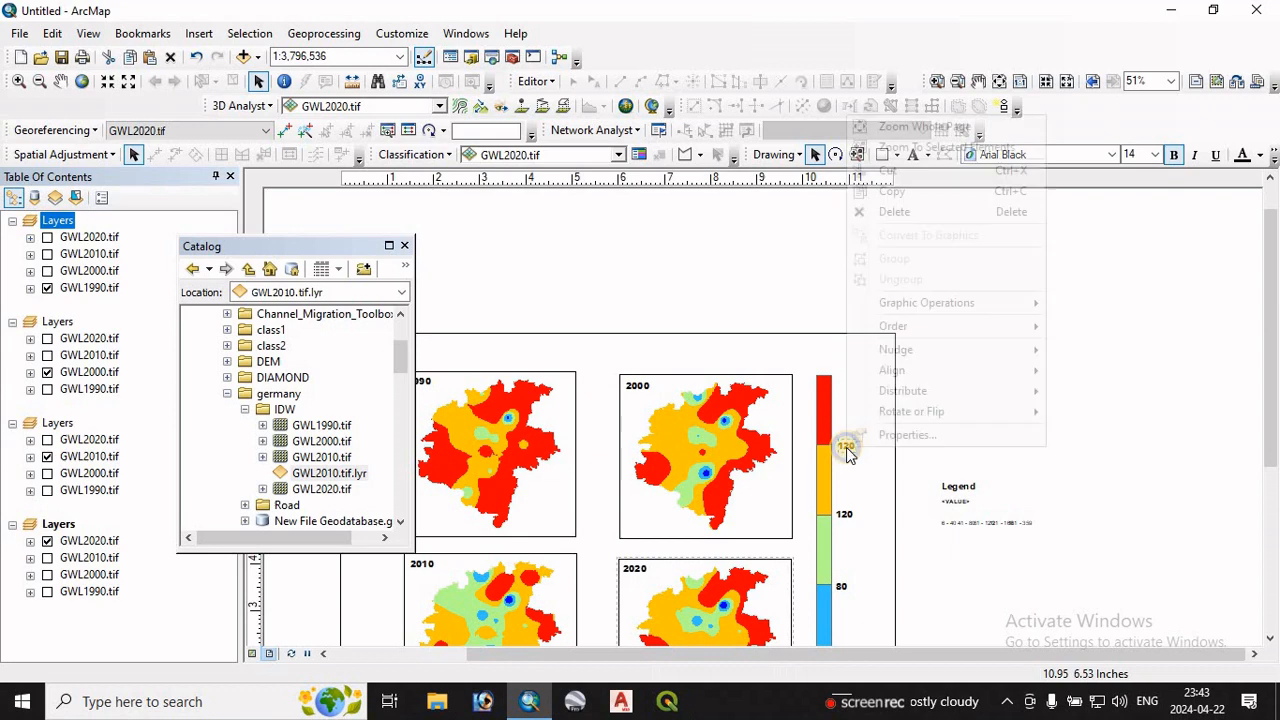
left_click(896, 431)
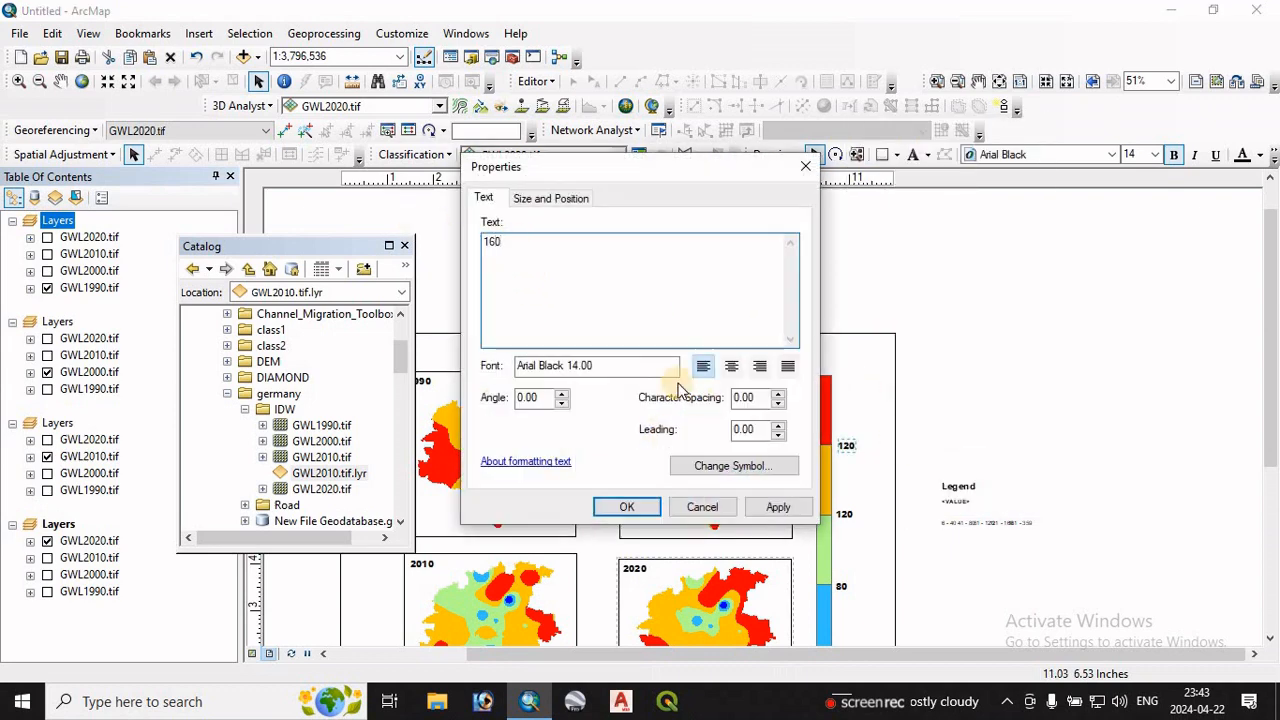
left_click(777, 507)
left_click(627, 507)
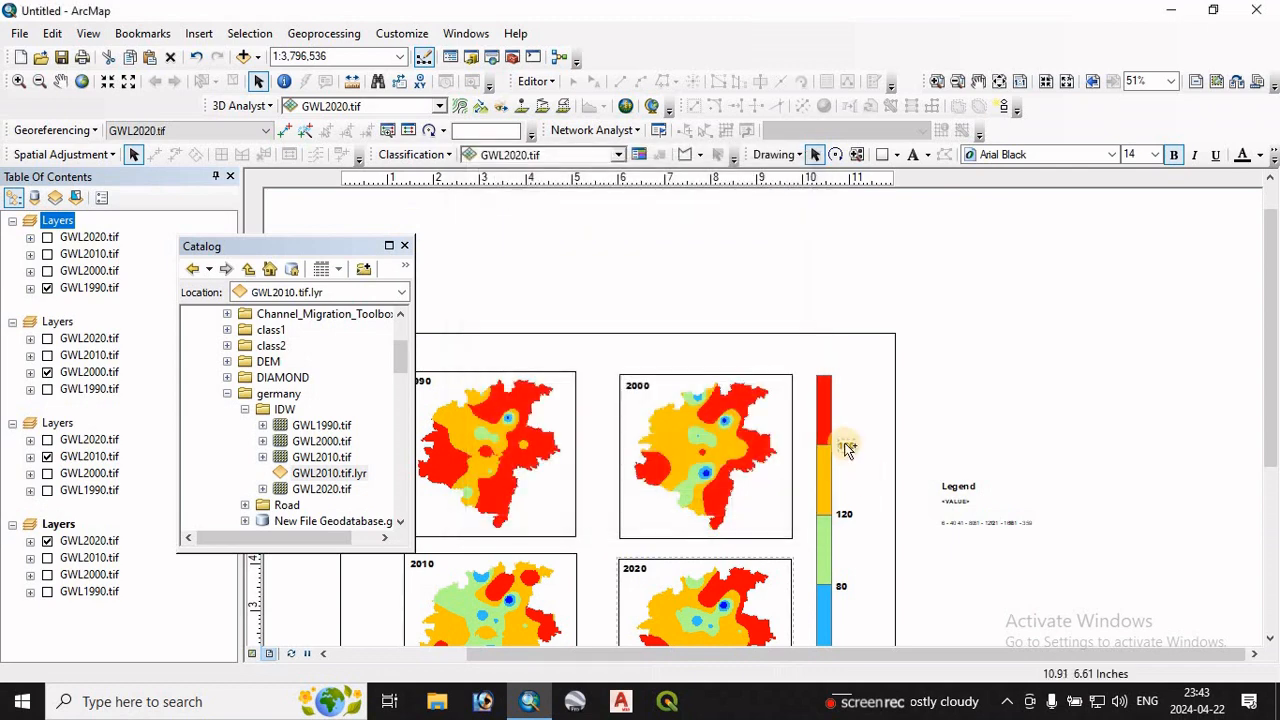
Step: Place a copy of the 160 label at the upper end of the red patch and expand the four rasters' class ranges in the first data frame
left_click_drag(843, 443, 845, 382)
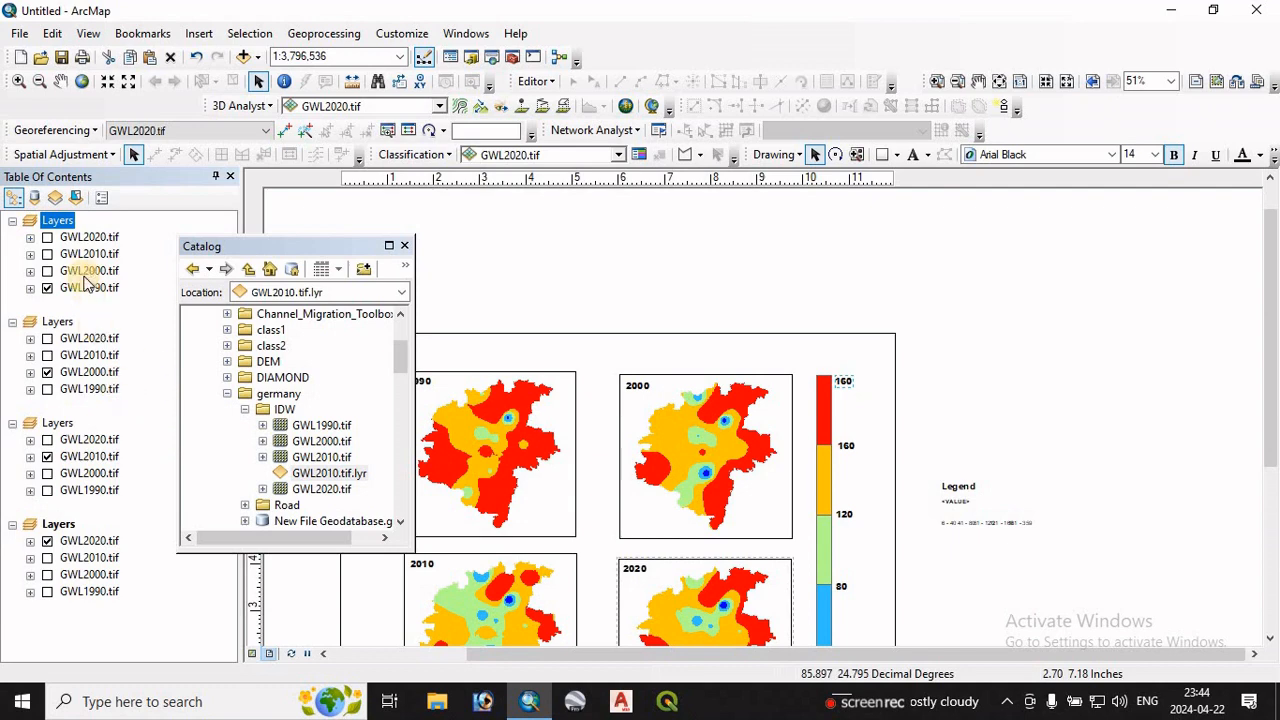
left_click(30, 271)
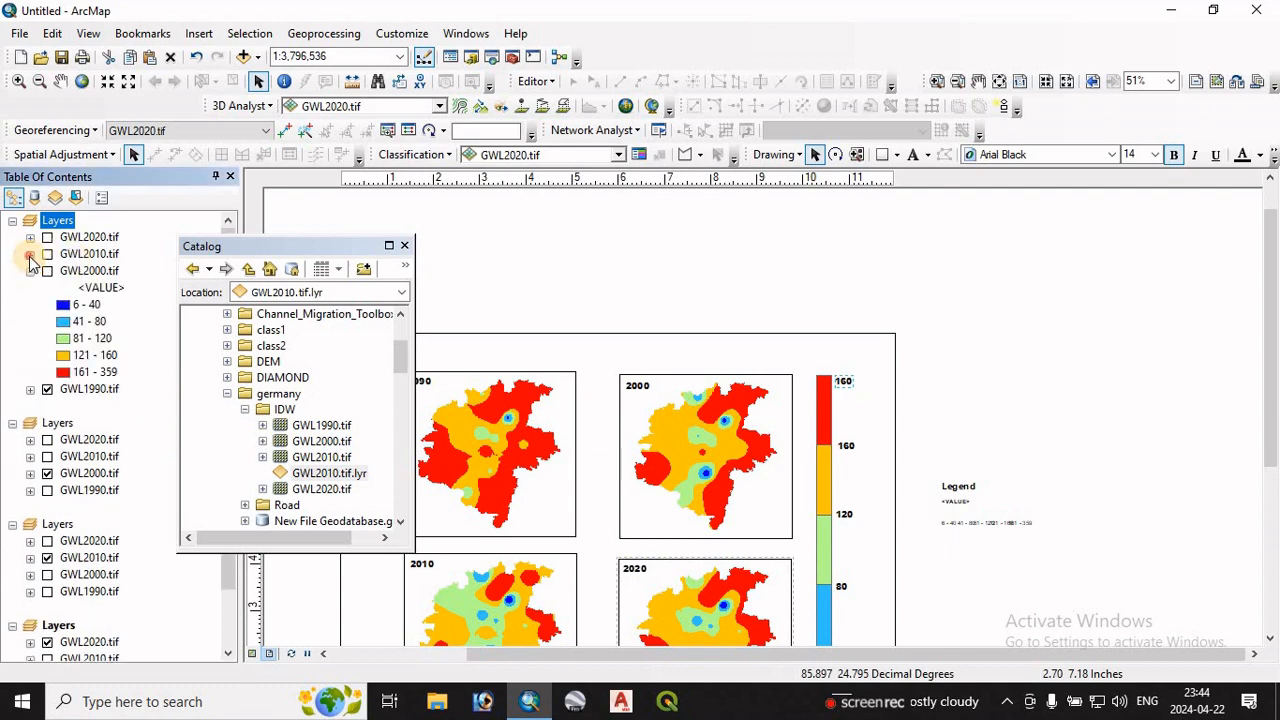
left_click(30, 254)
left_click(30, 237)
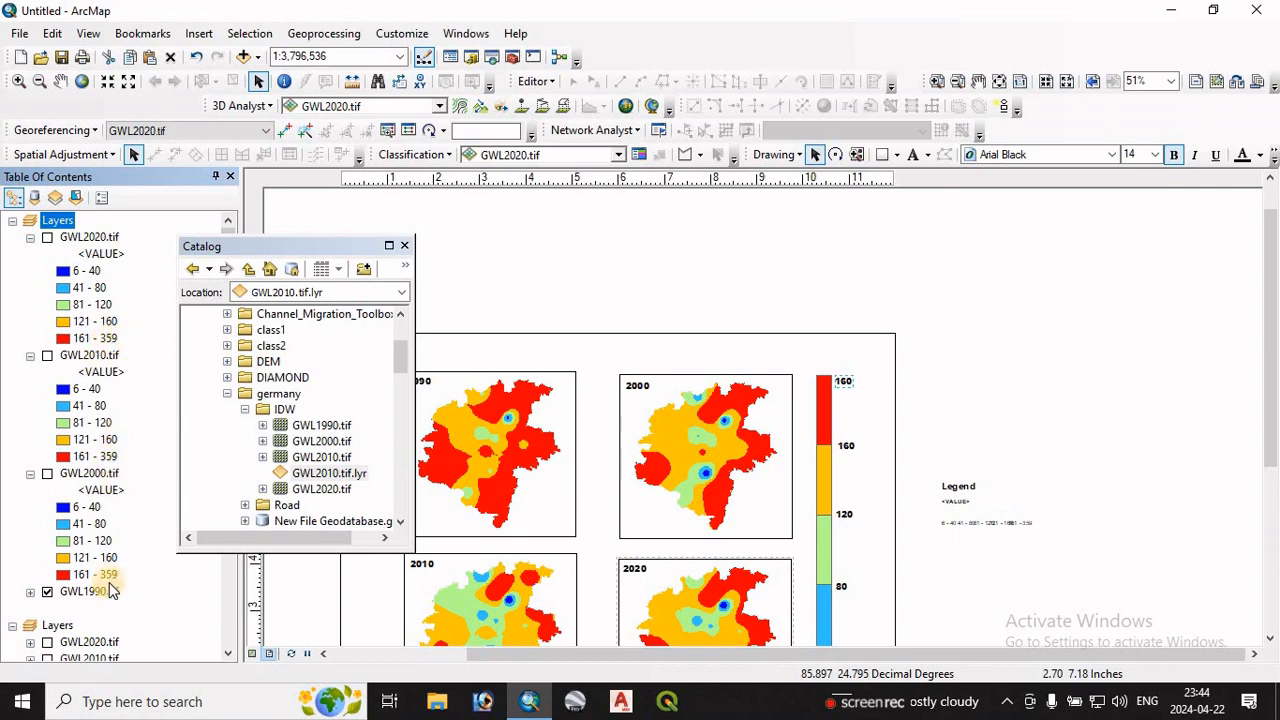
left_click(29, 594)
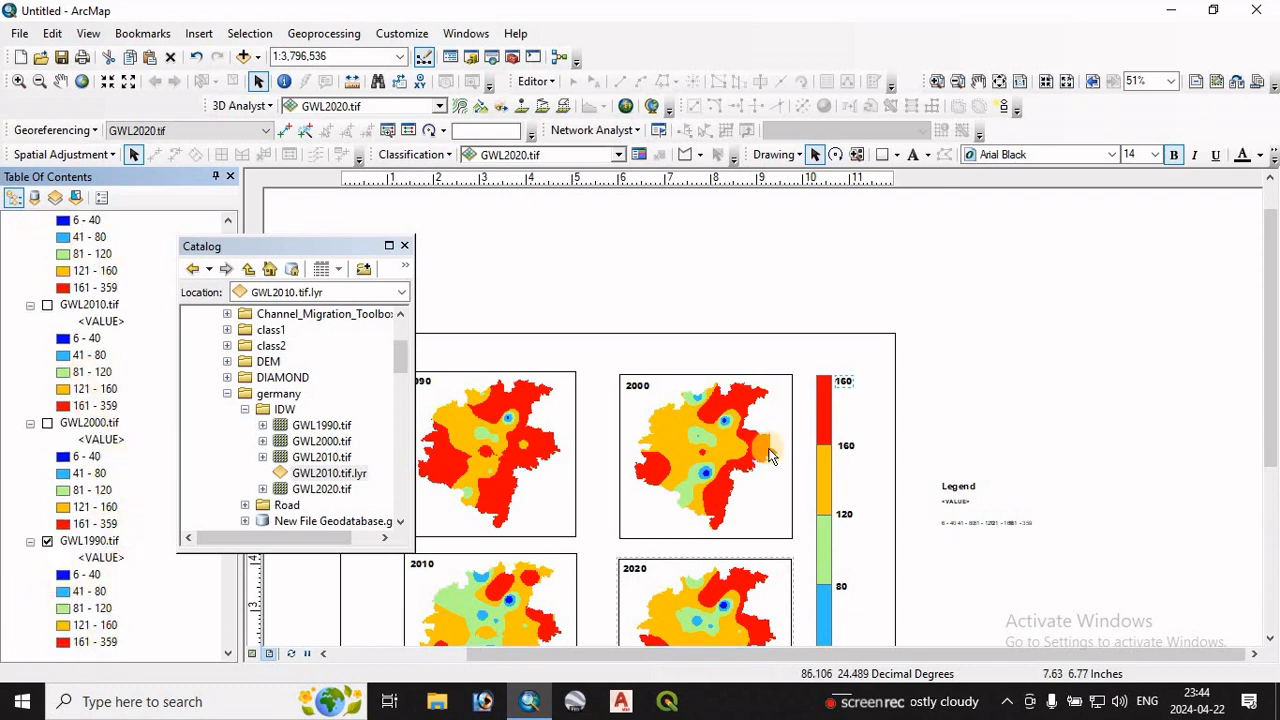
Step: Change the text of the label at the colour bar's upper end to 359
left_click(841, 390)
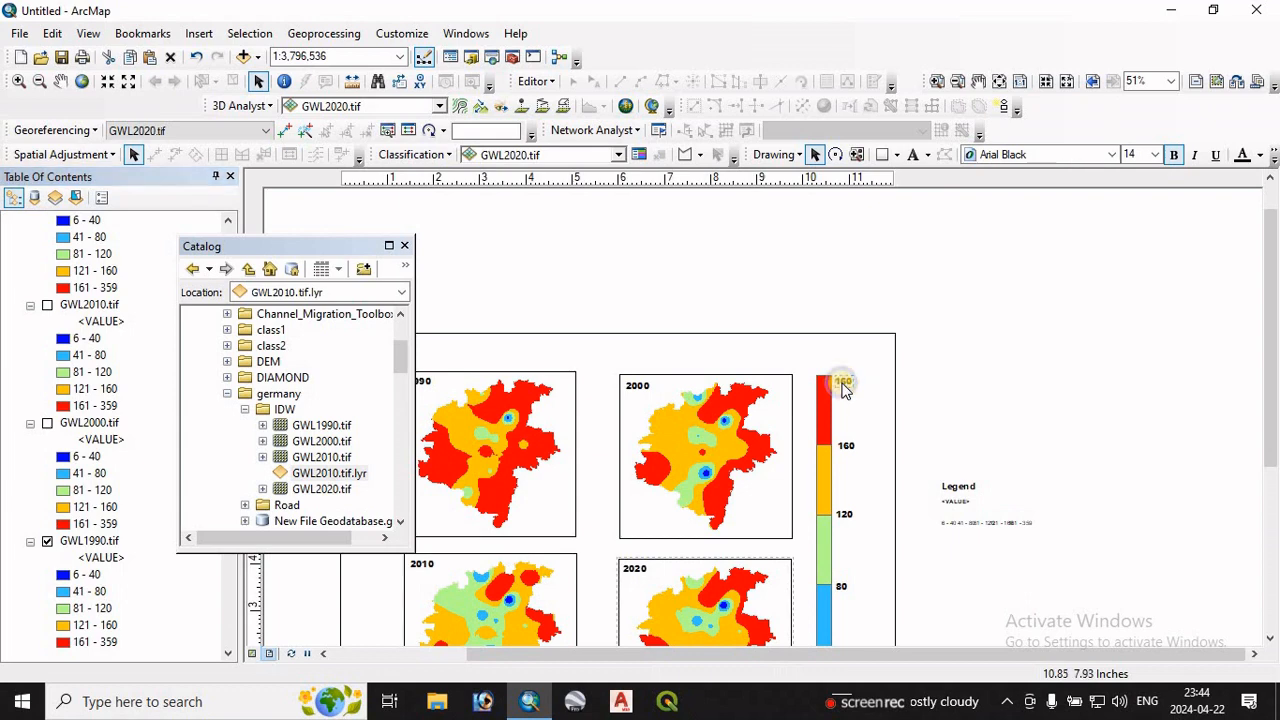
right_click(843, 383)
left_click(895, 370)
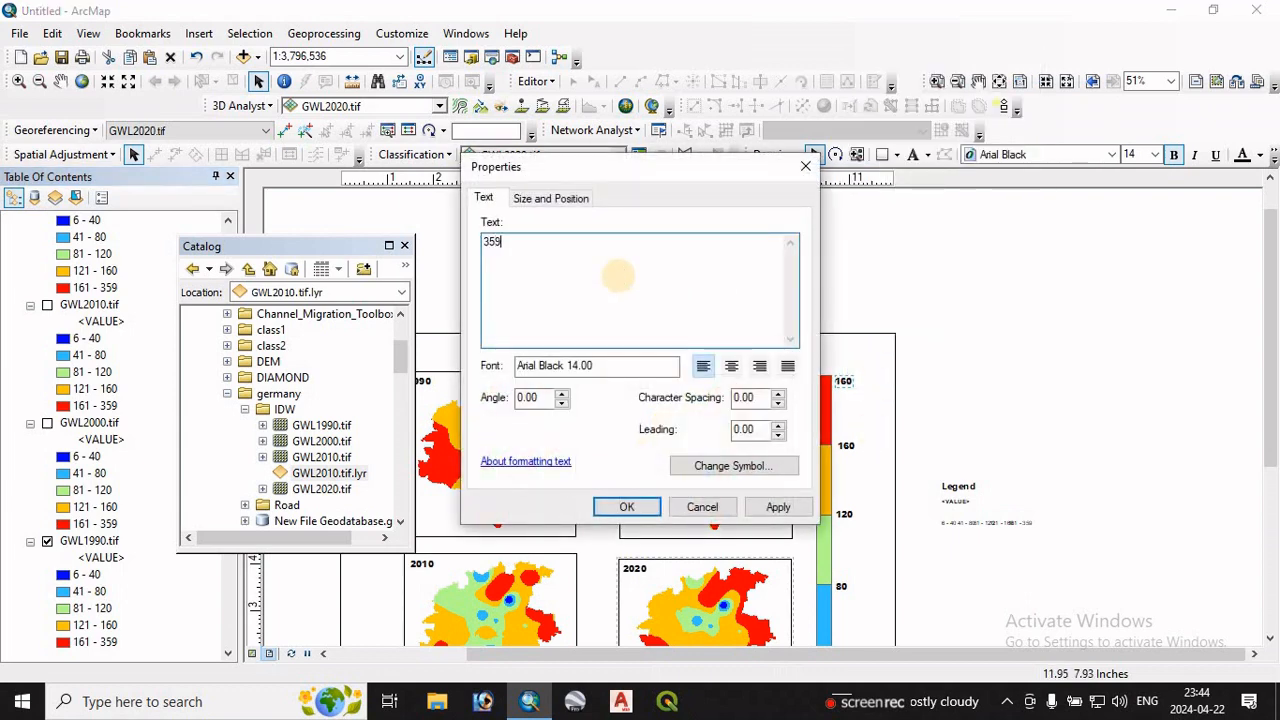
left_click(777, 507)
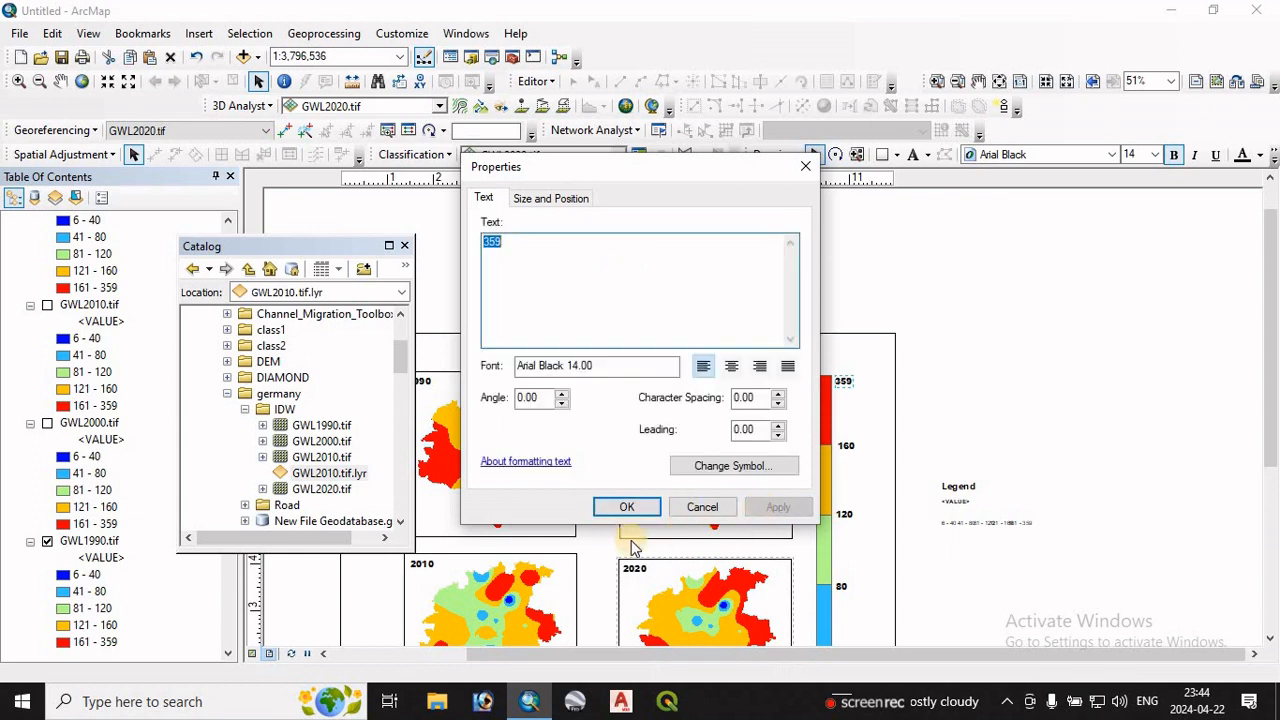
left_click(626, 507)
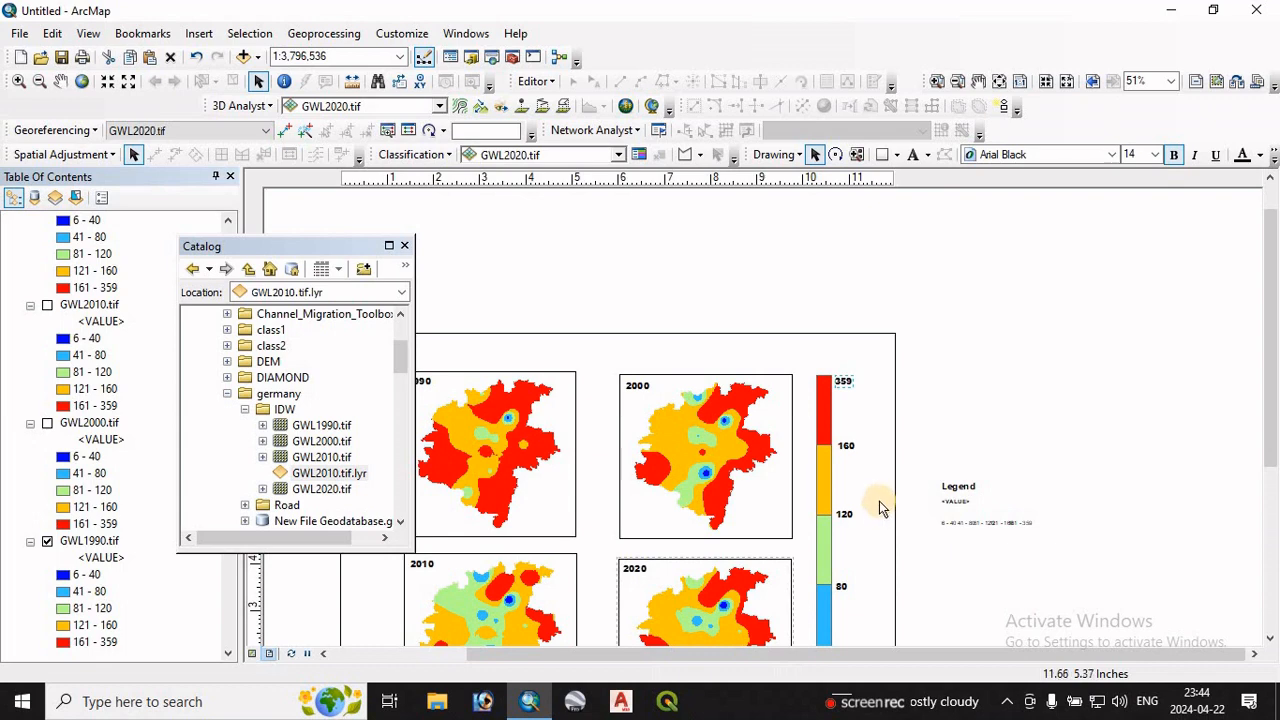
Step: Move the Catalog window clear of the four-map layout
left_click_drag(313, 249, 1120, 190)
scroll(789, 545, "up", 3)
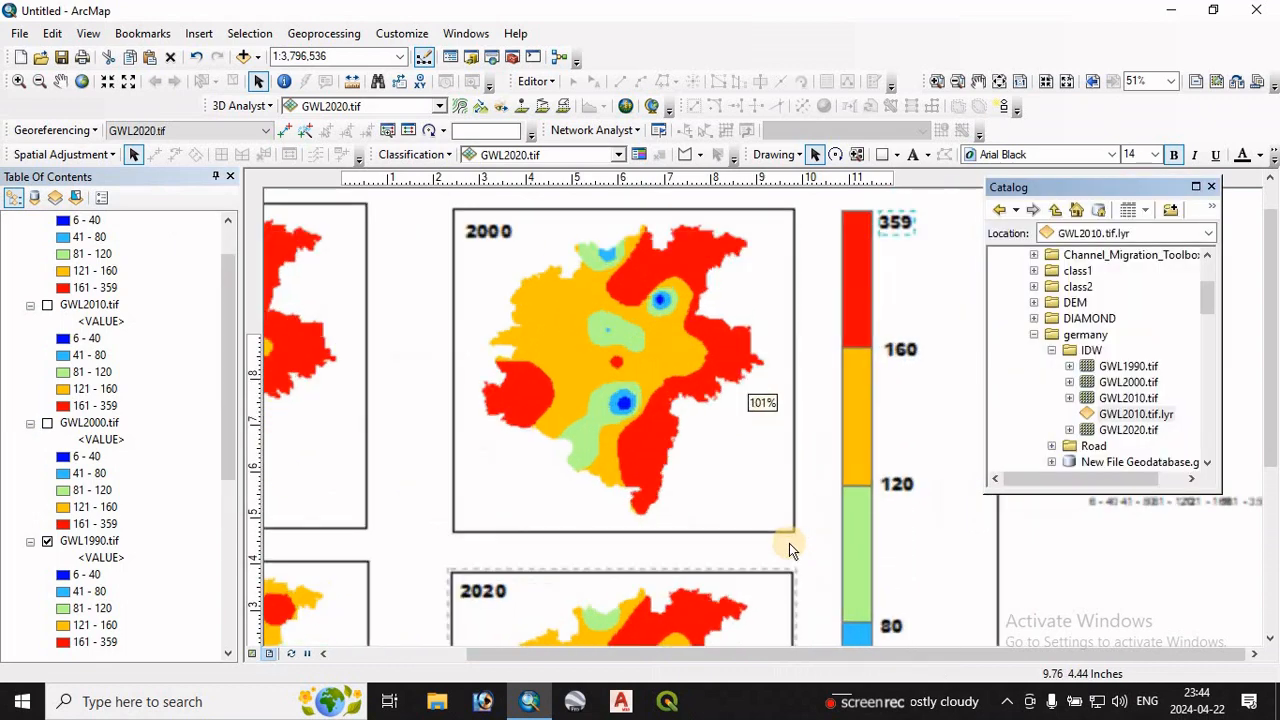
scroll(789, 545, "down", 5)
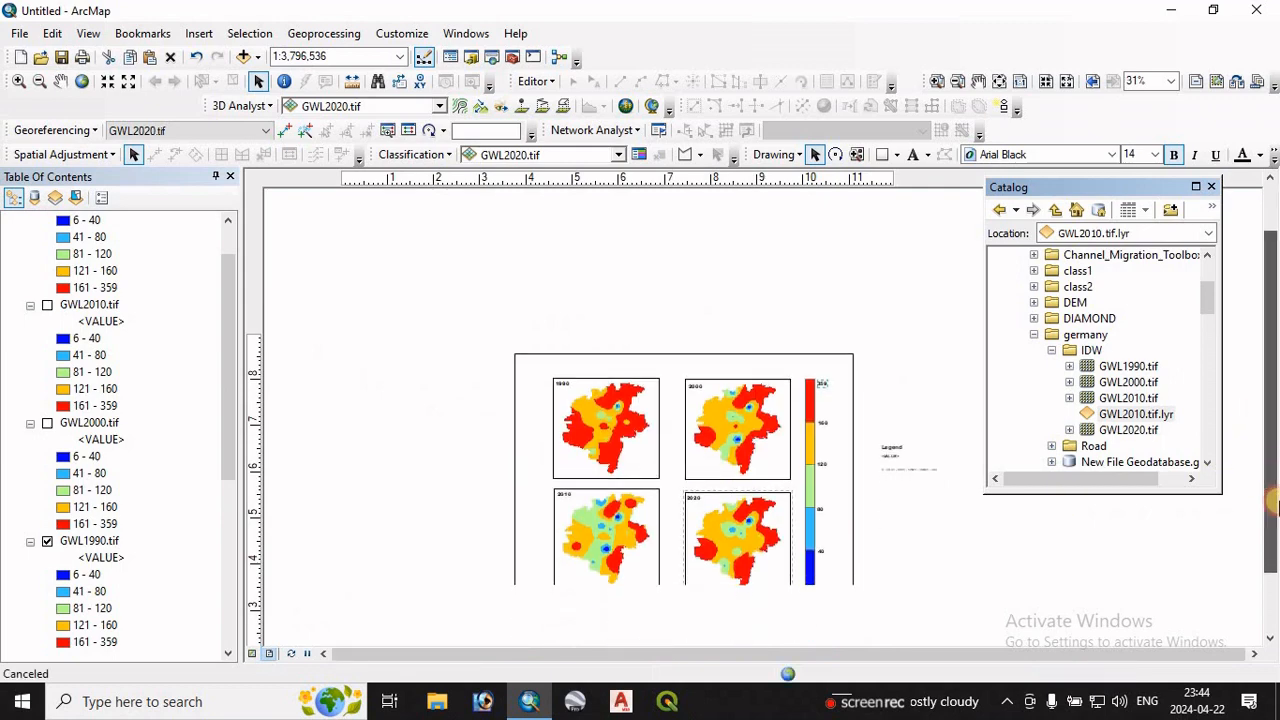
left_click_drag(840, 307, 808, 520)
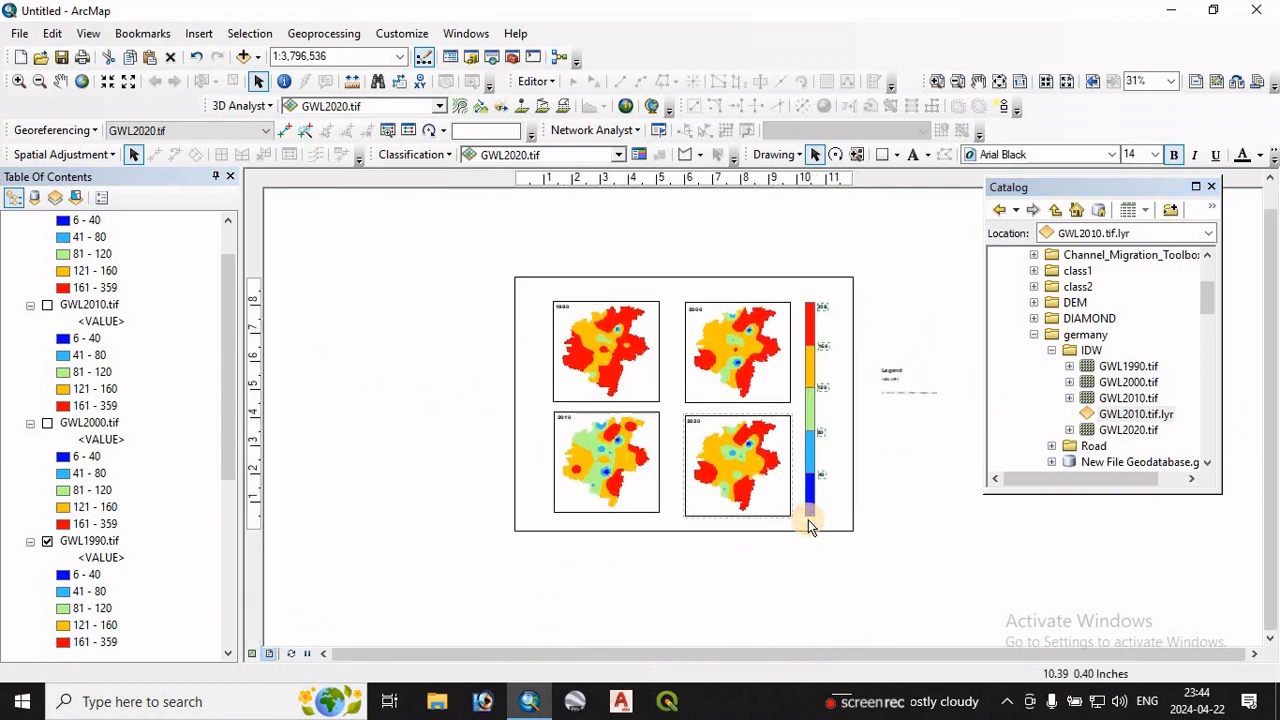
right_click(812, 456)
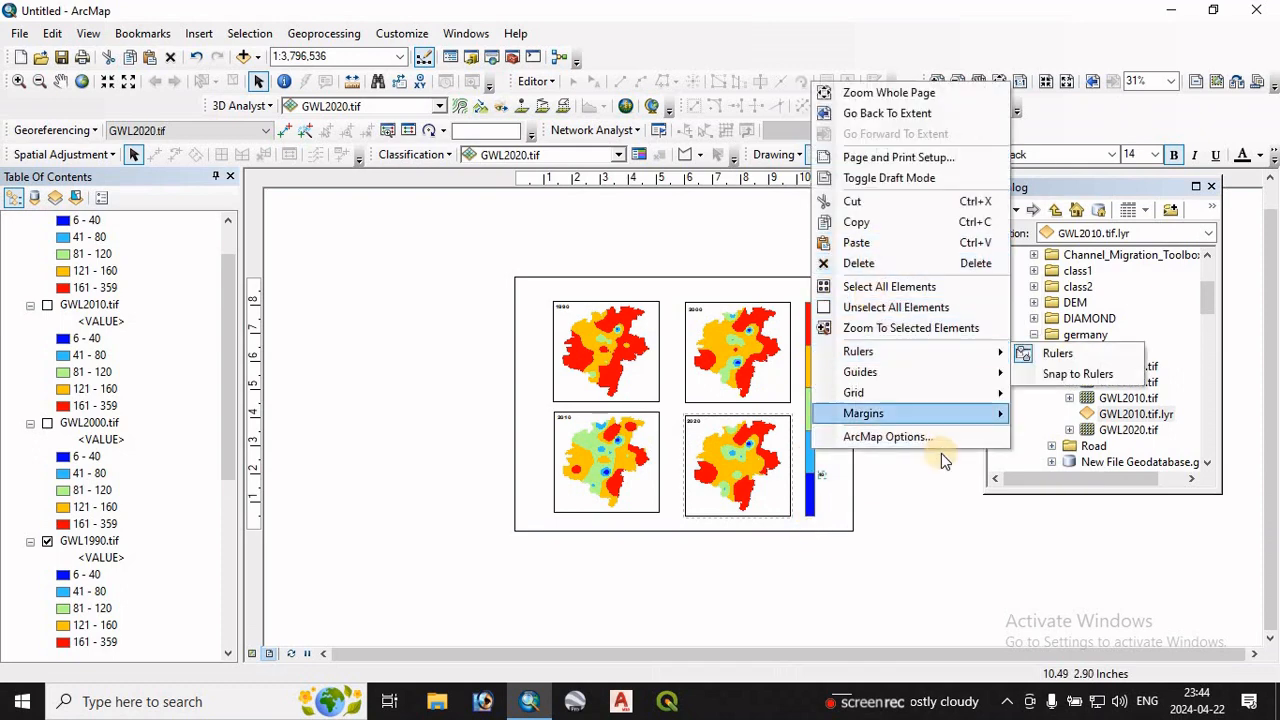
left_click(946, 509)
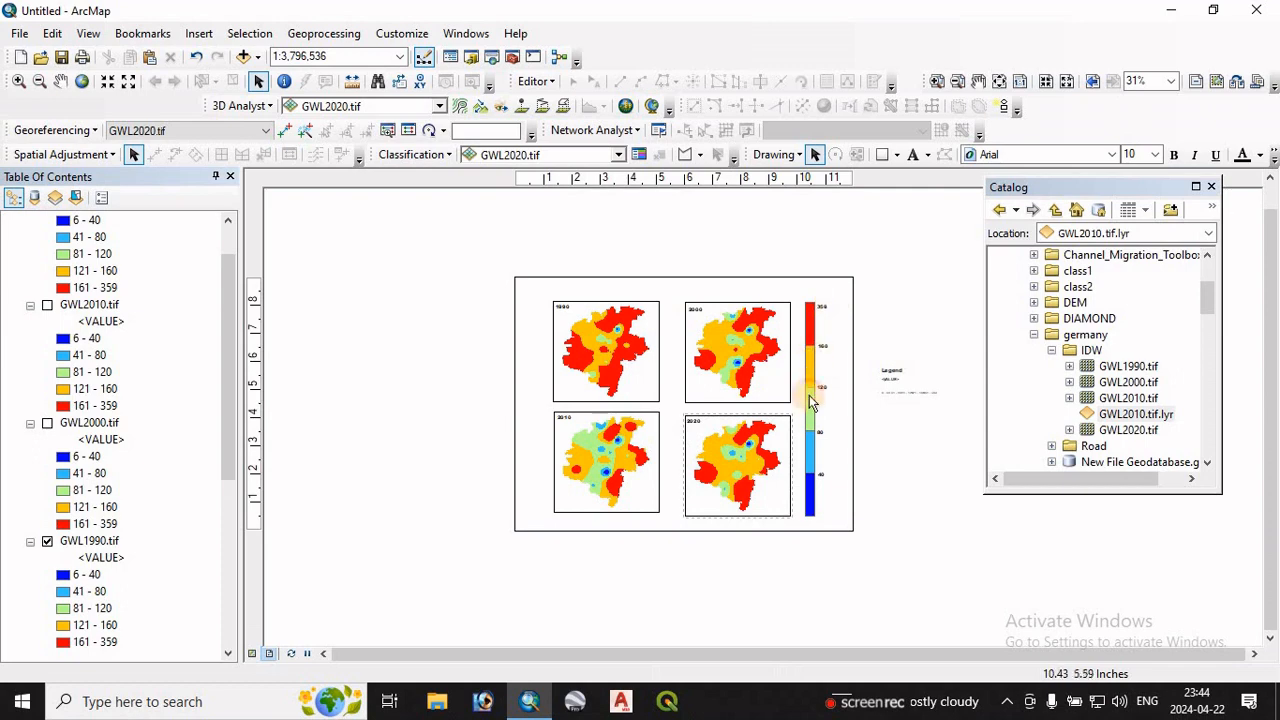
Step: Group the colour bar's five patches and its class-limit labels into a single element
left_click(810, 495)
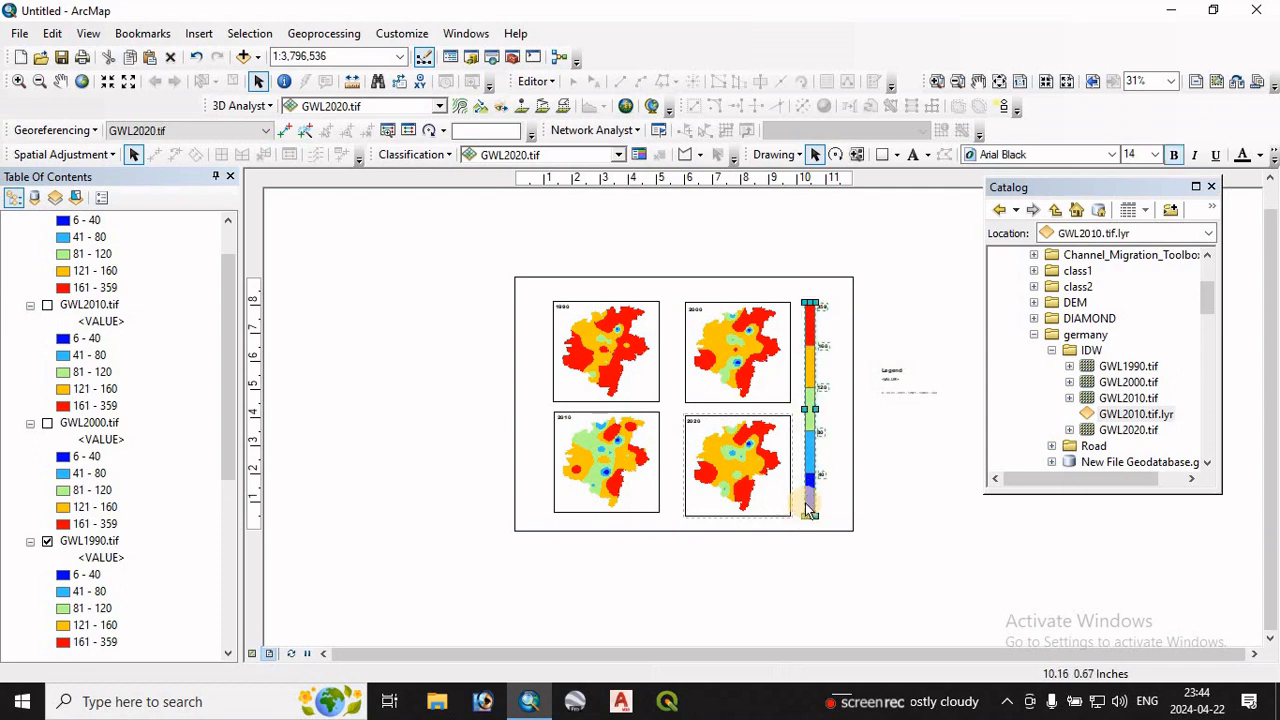
right_click(812, 445)
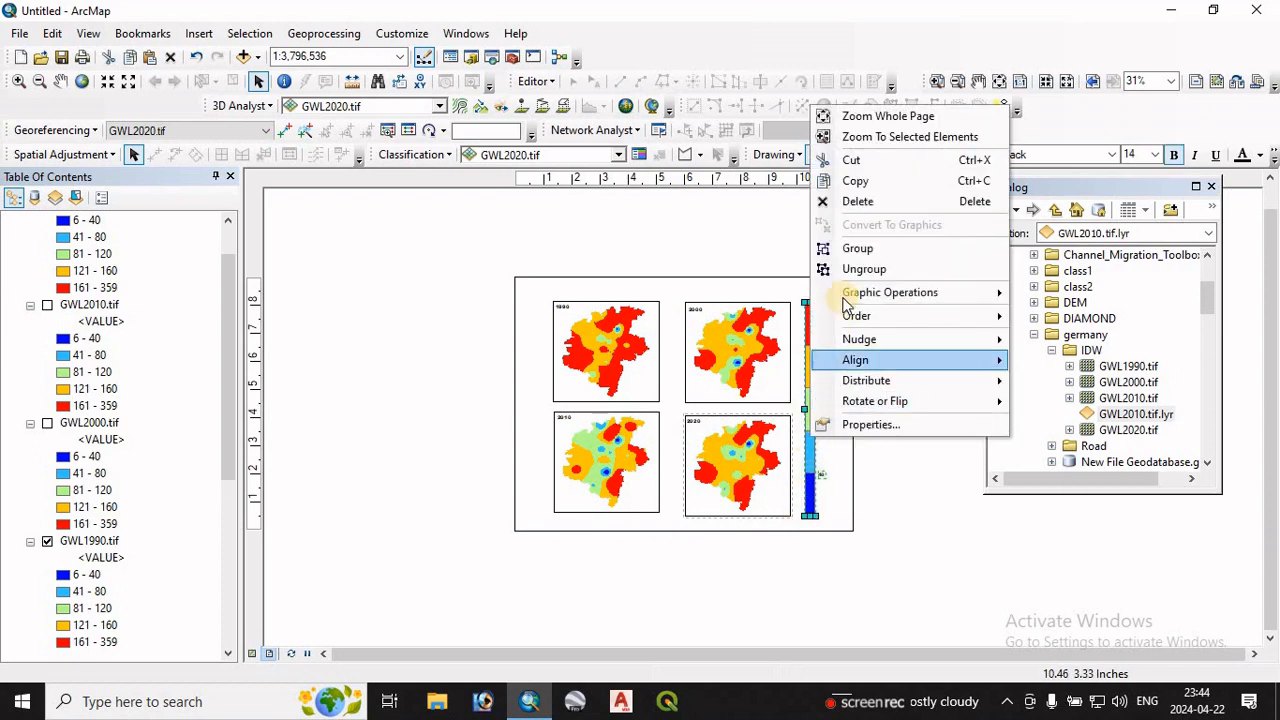
left_click(866, 250)
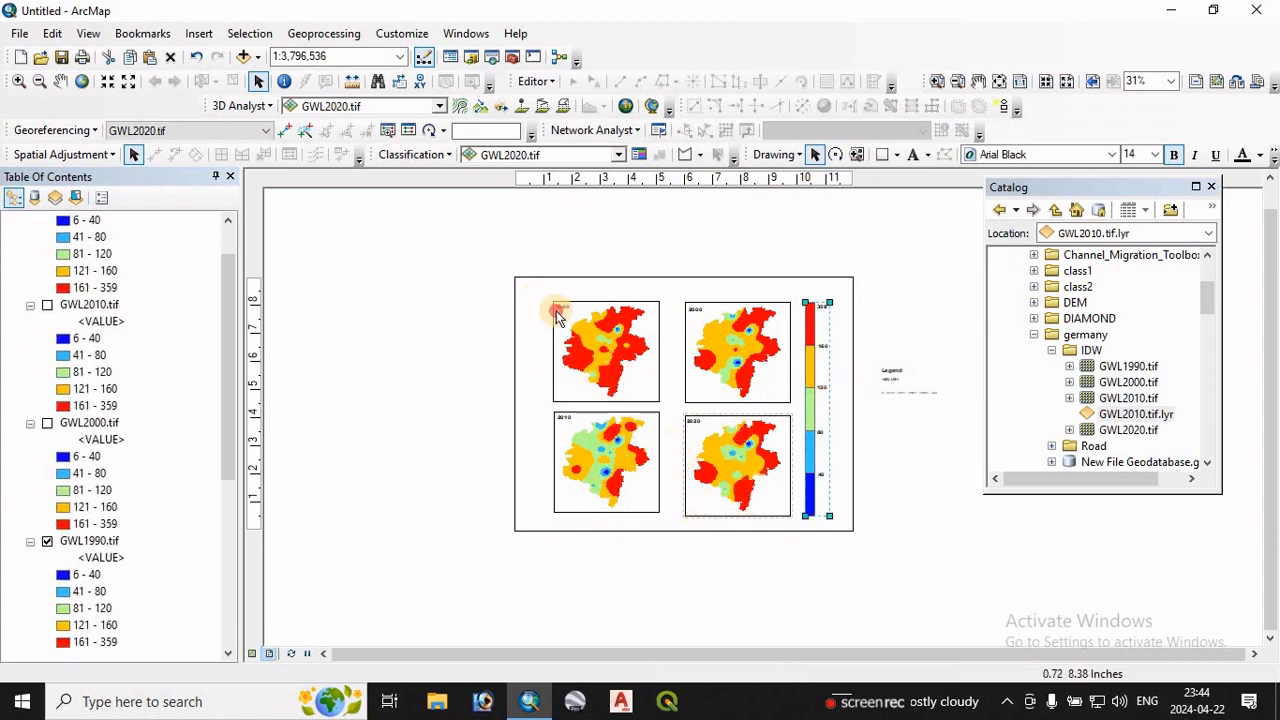
Step: Group the four maps and their year labels together with the colour-bar legend, and clear the selection
left_click_drag(549, 311, 818, 508)
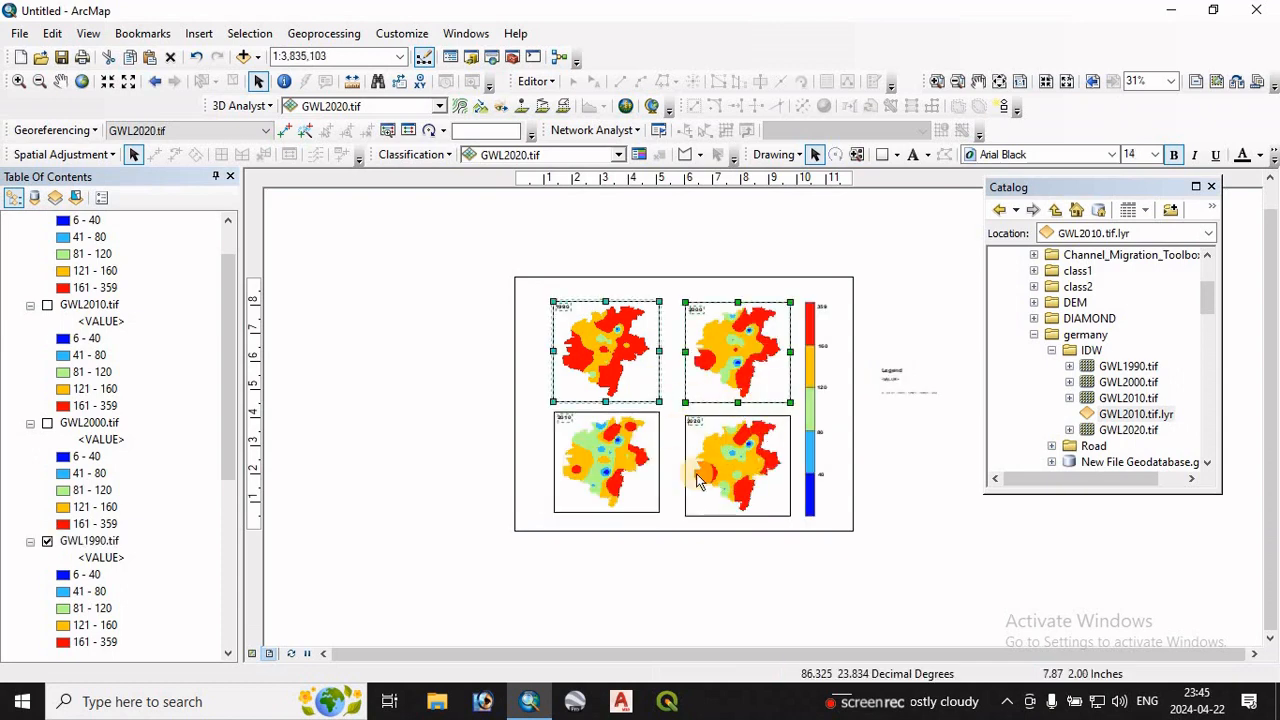
left_click(622, 461)
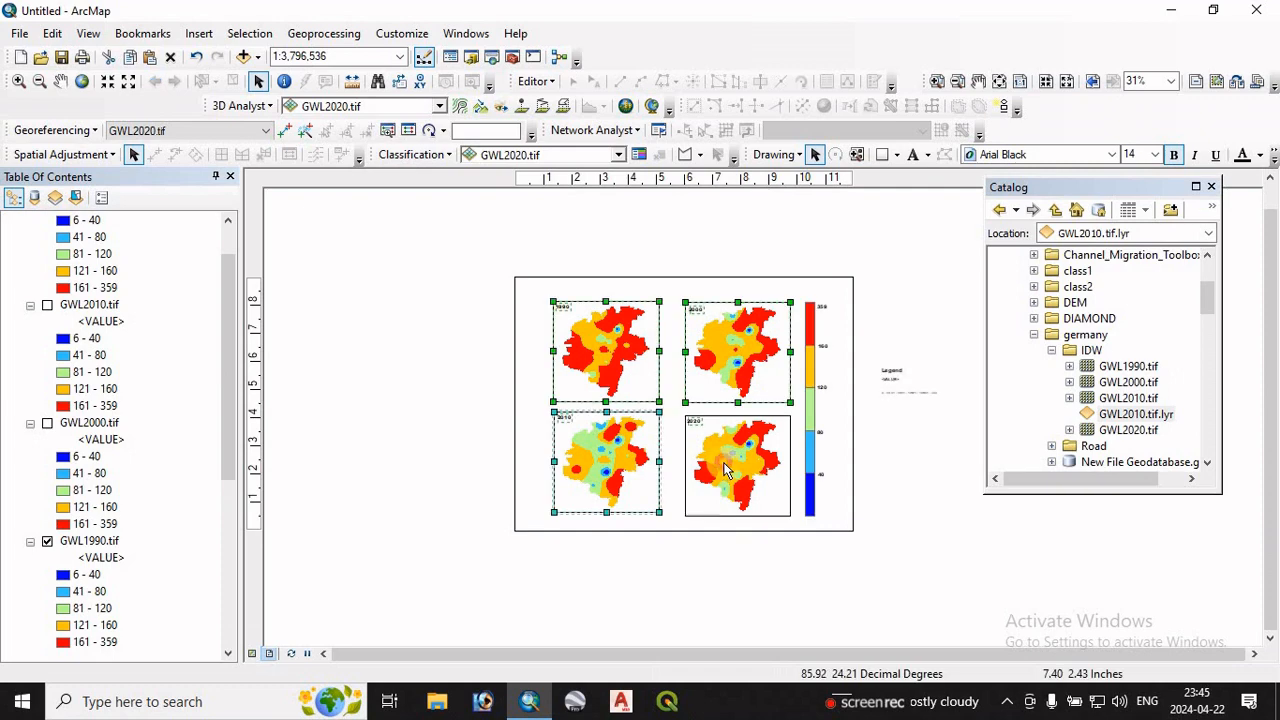
left_click(724, 466, "shift")
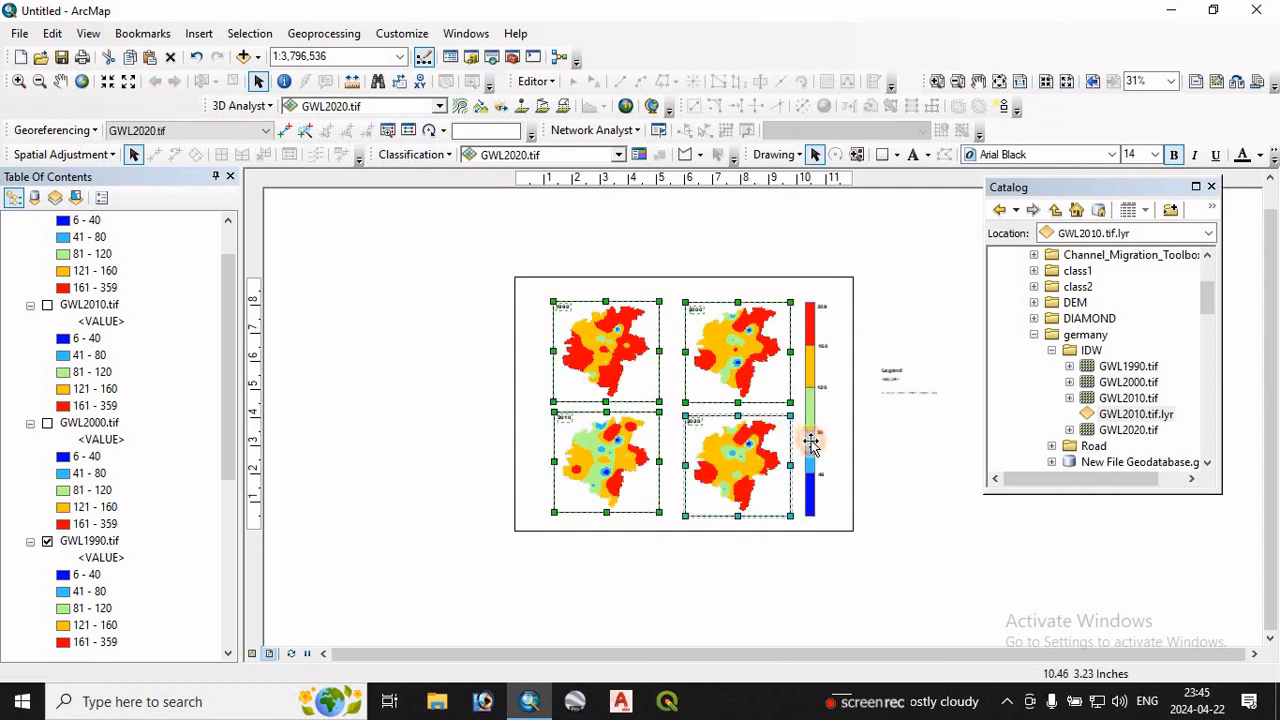
left_click(811, 443, "shift")
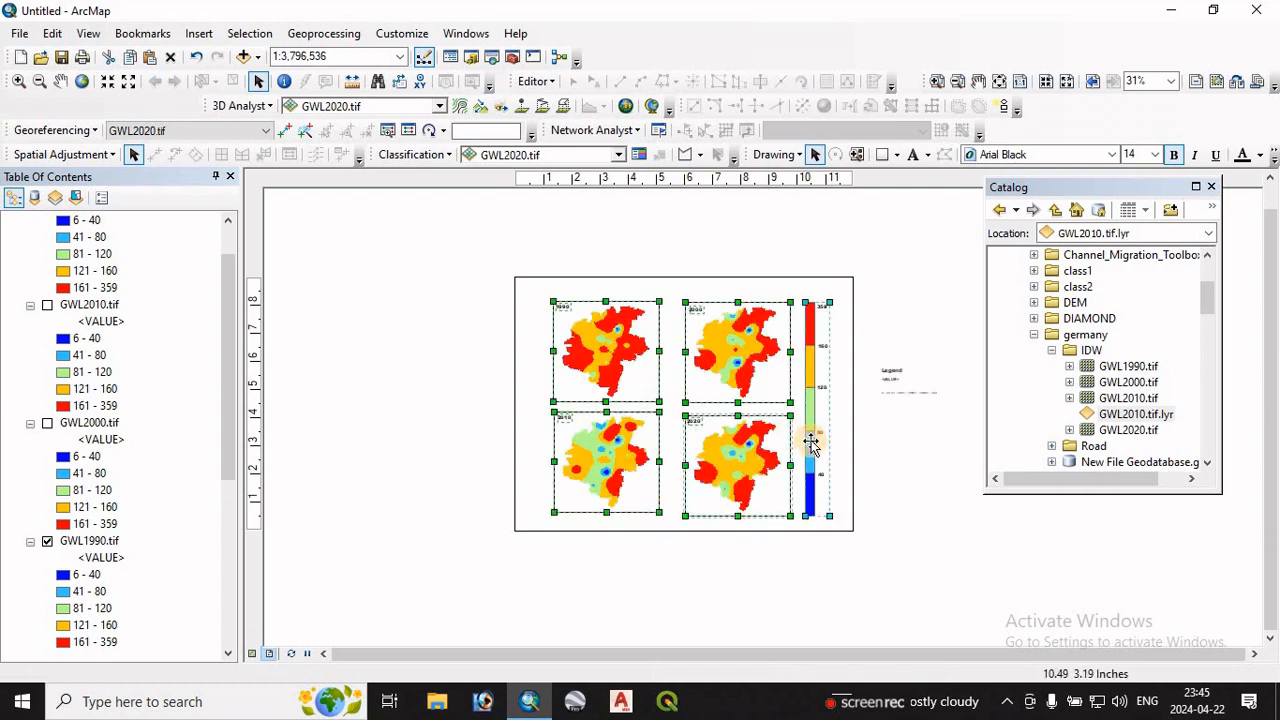
right_click(718, 363)
left_click(770, 200)
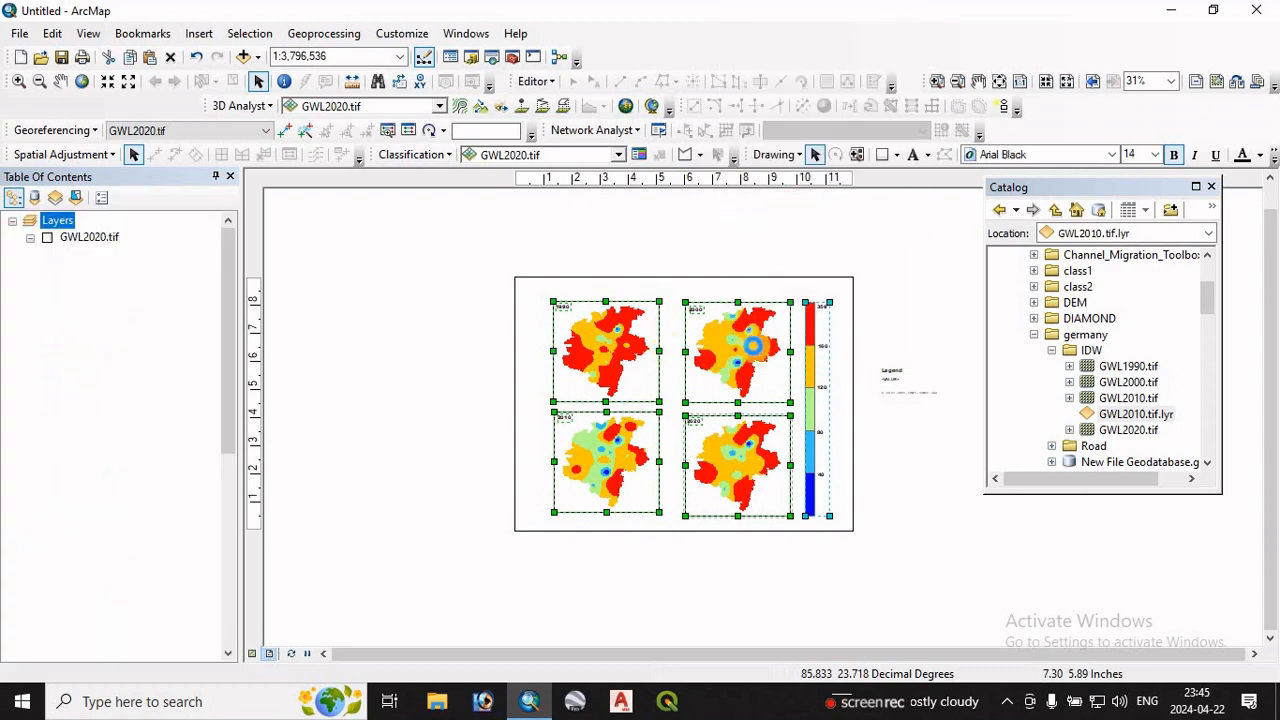
left_click(846, 403)
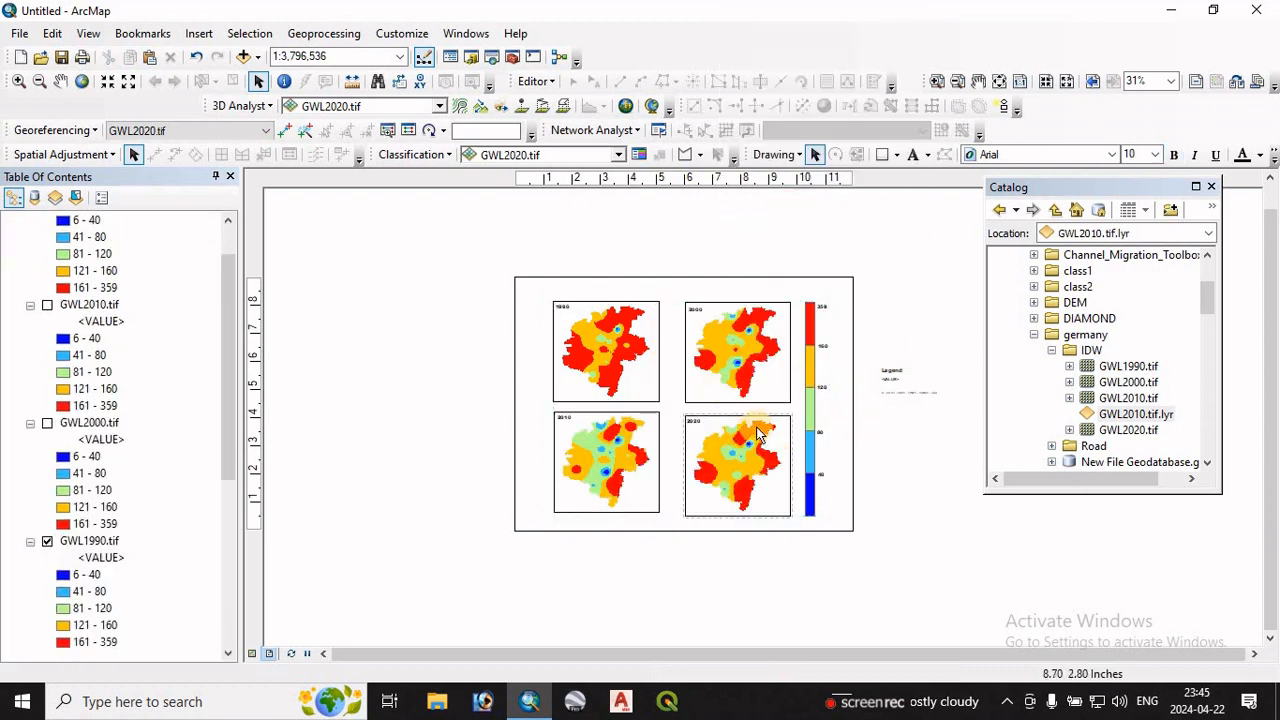